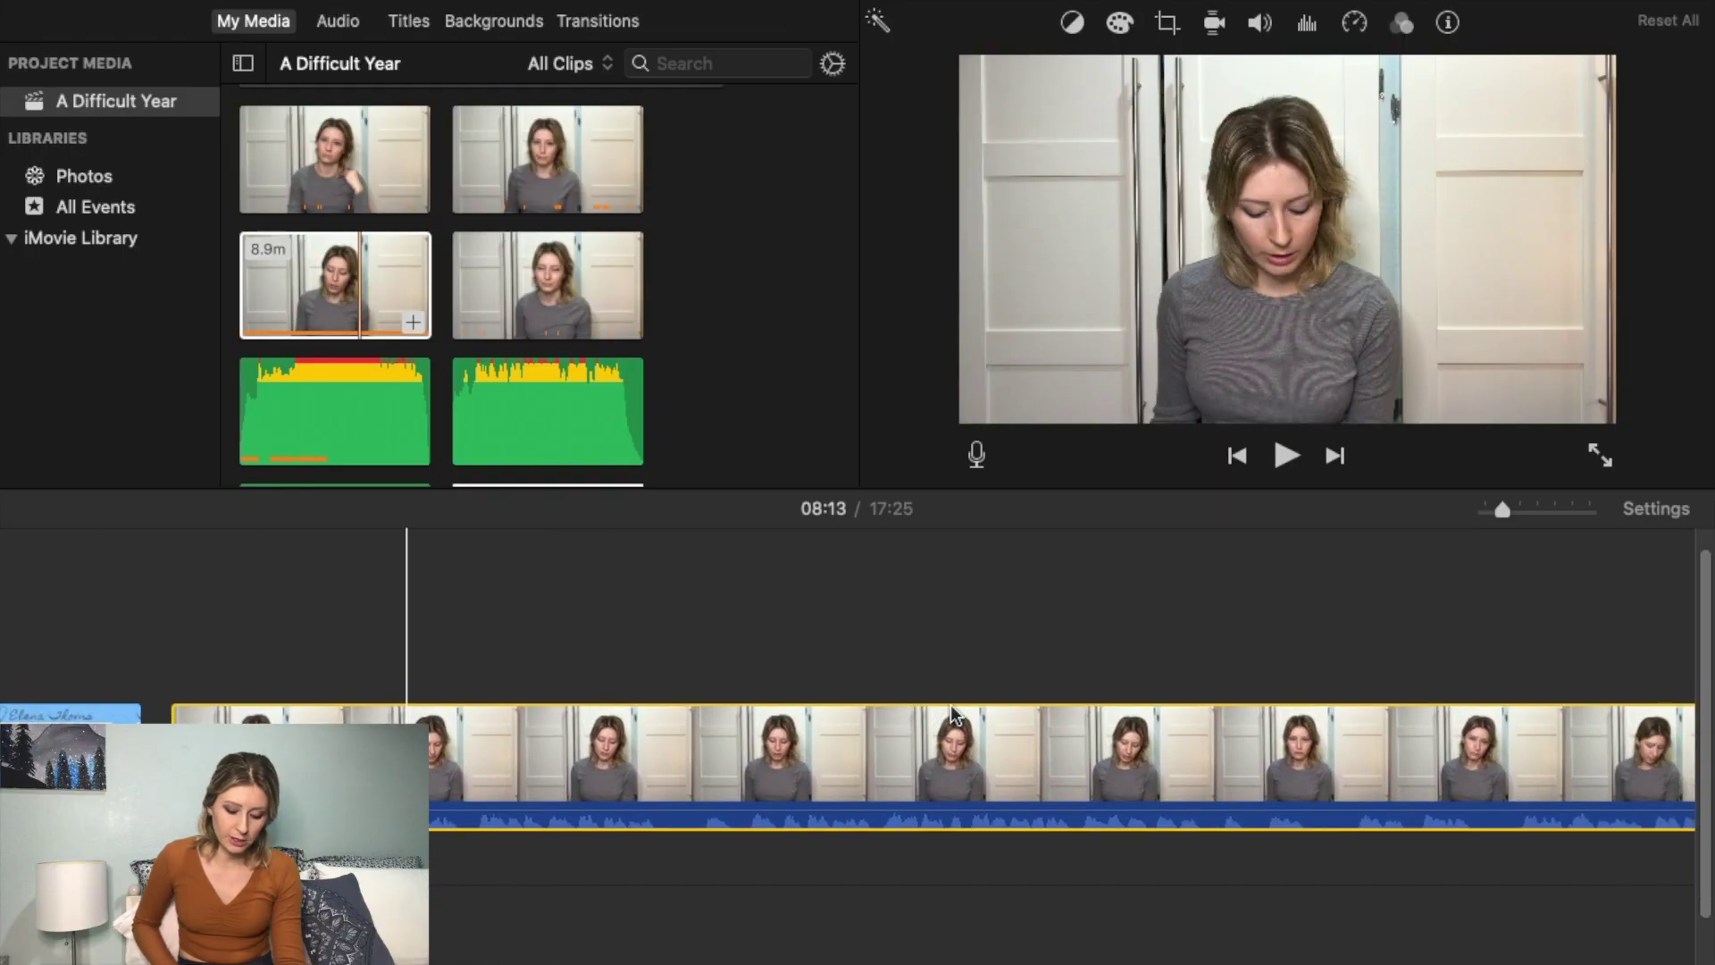
Show the color correction controls for the selected long talking-head clip.
left_click(1121, 25)
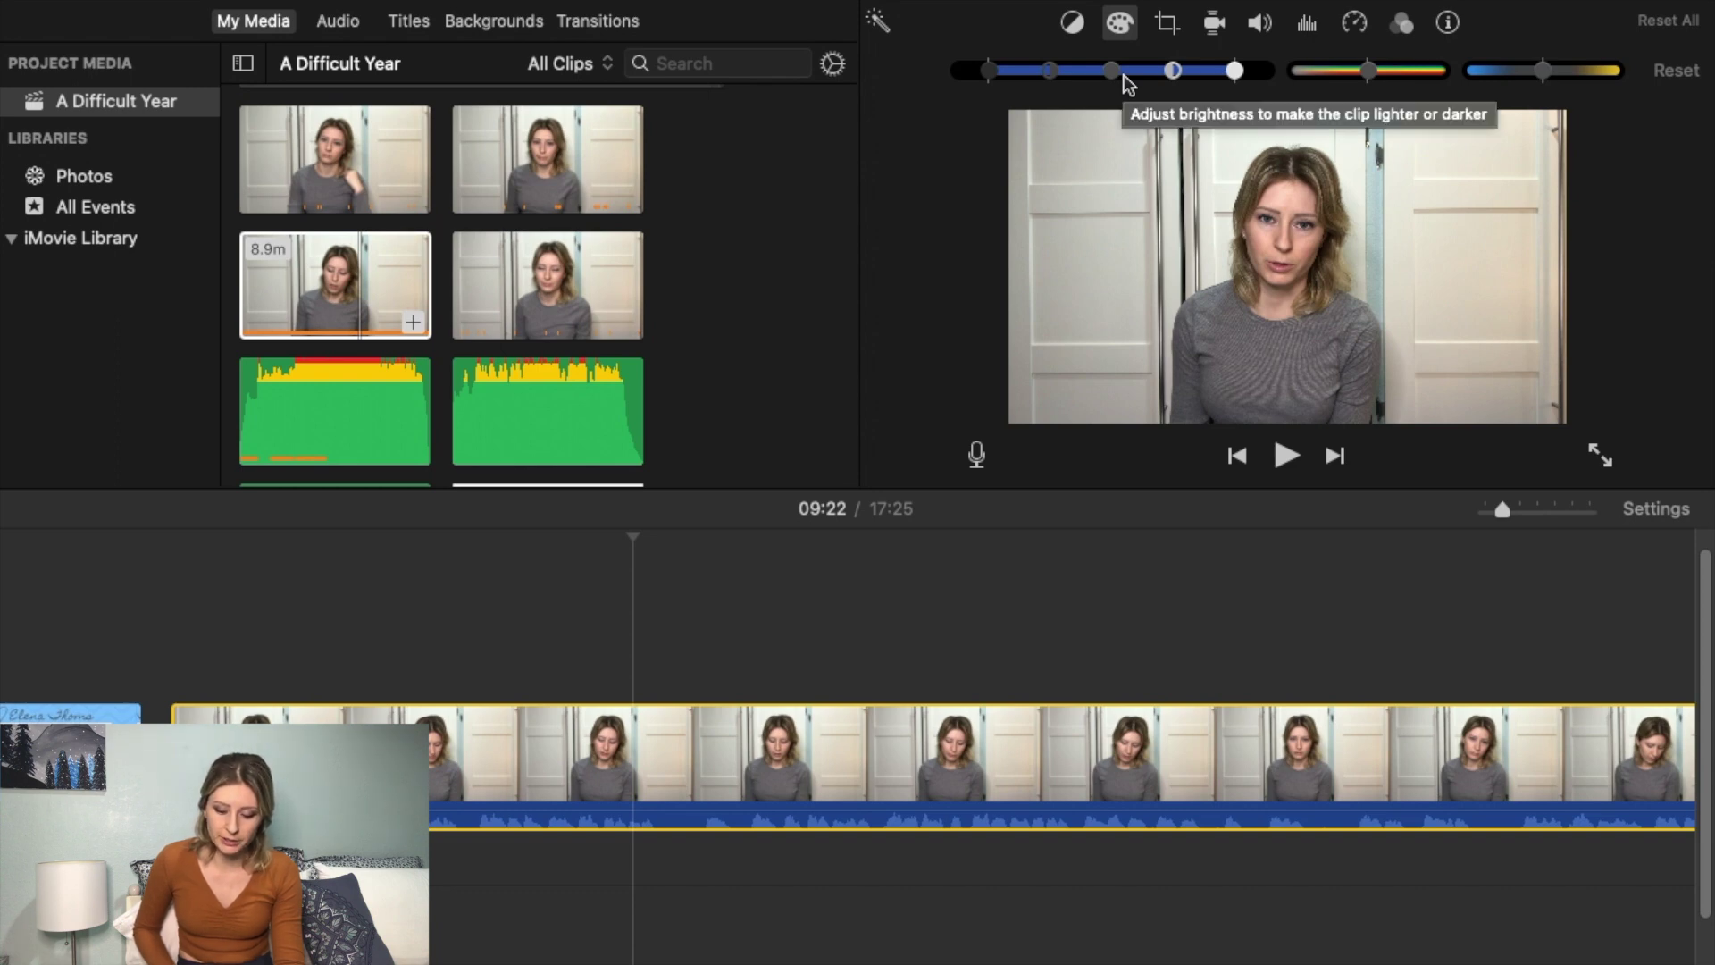
Try brightening and saturating the talking-head clip, then reset those colour changes.
left_click_drag(1122, 75, 1128, 75)
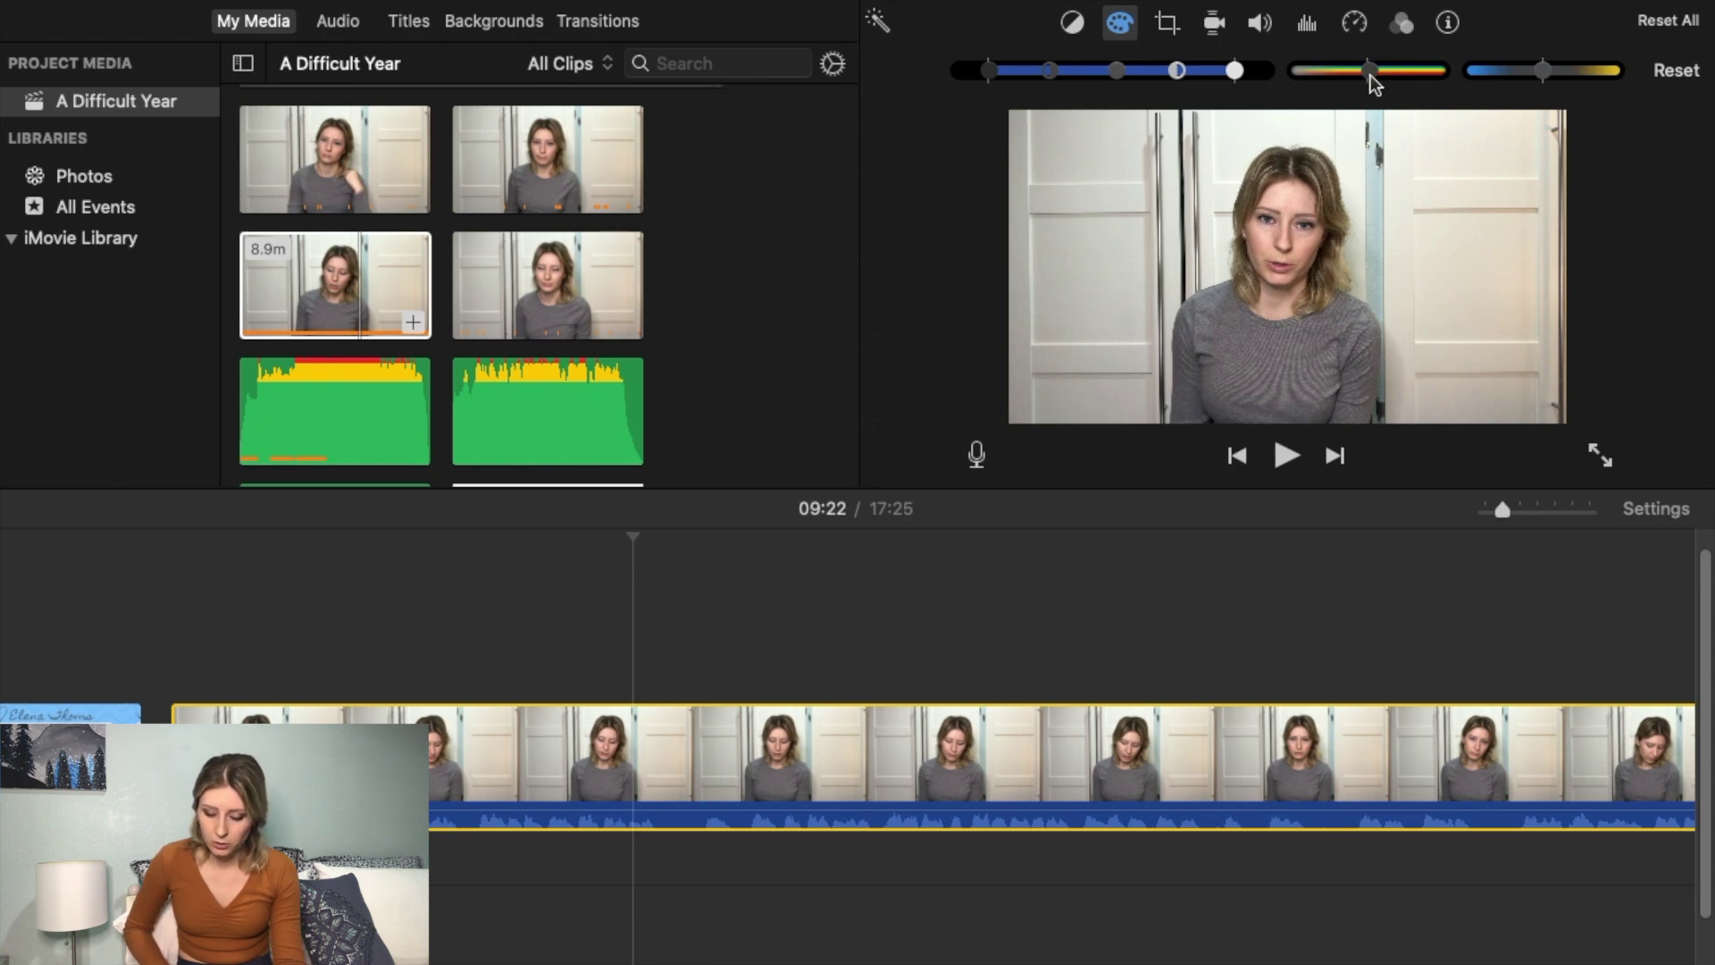
mouse_move(1371, 75)
left_mouse_down()
mouse_move(1411, 75)
mouse_move(1329, 85)
mouse_move(1371, 82)
left_mouse_up()
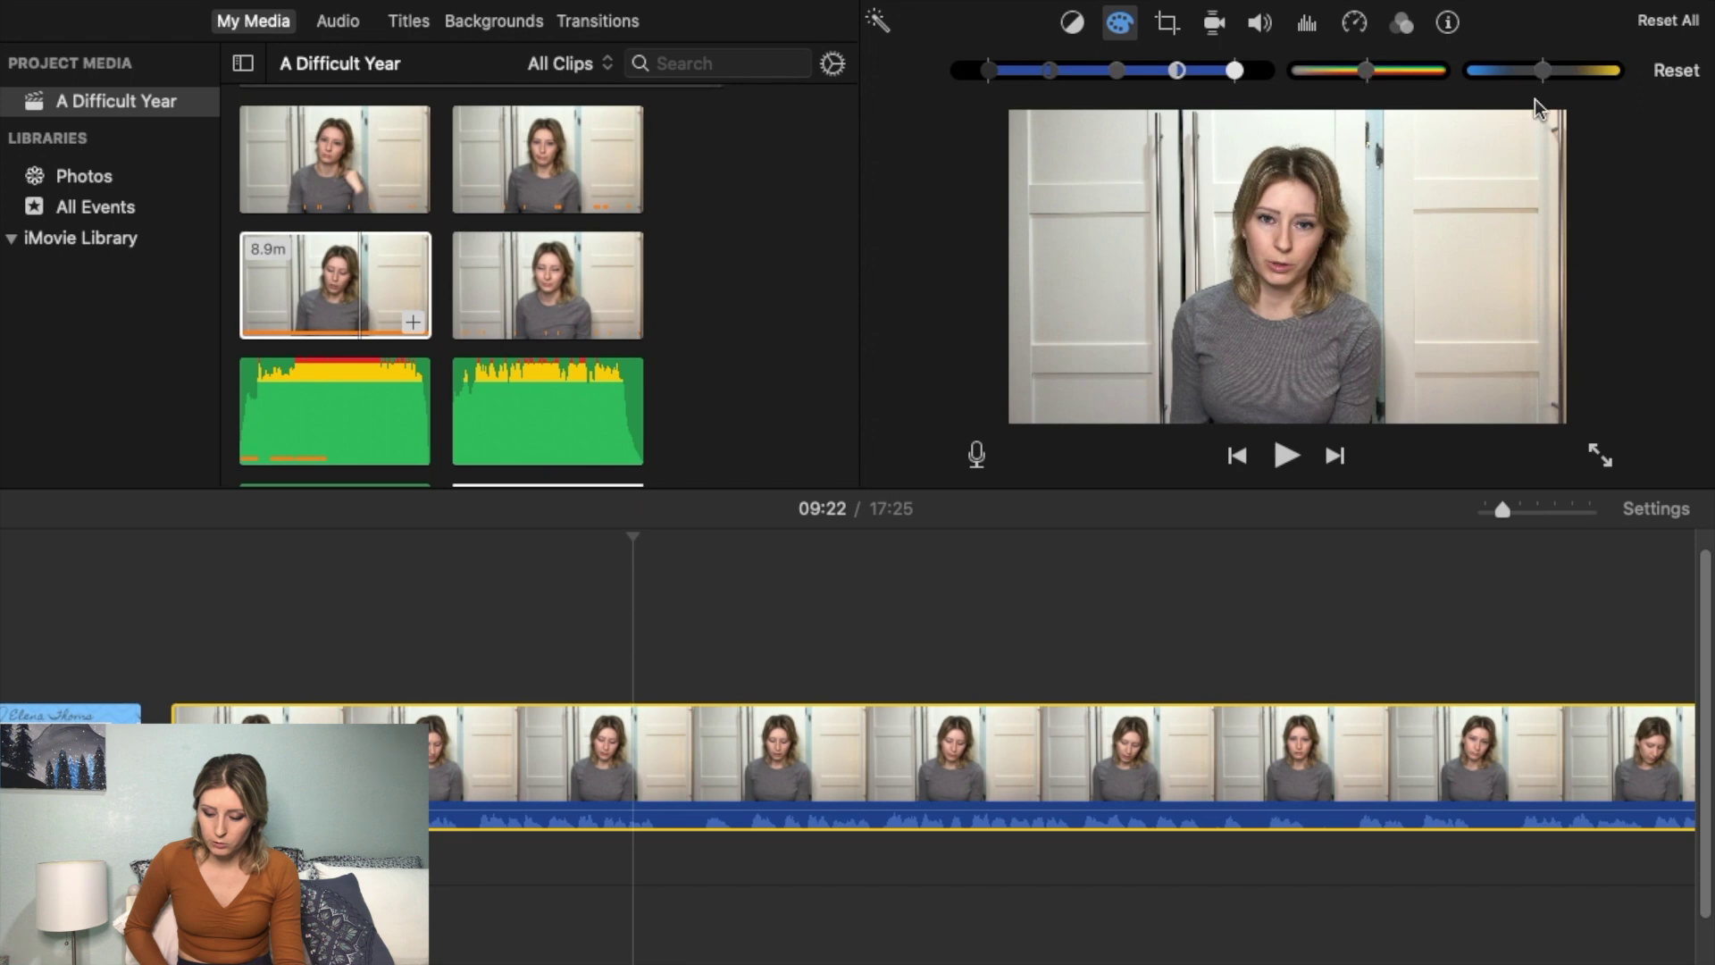
left_click(1674, 72)
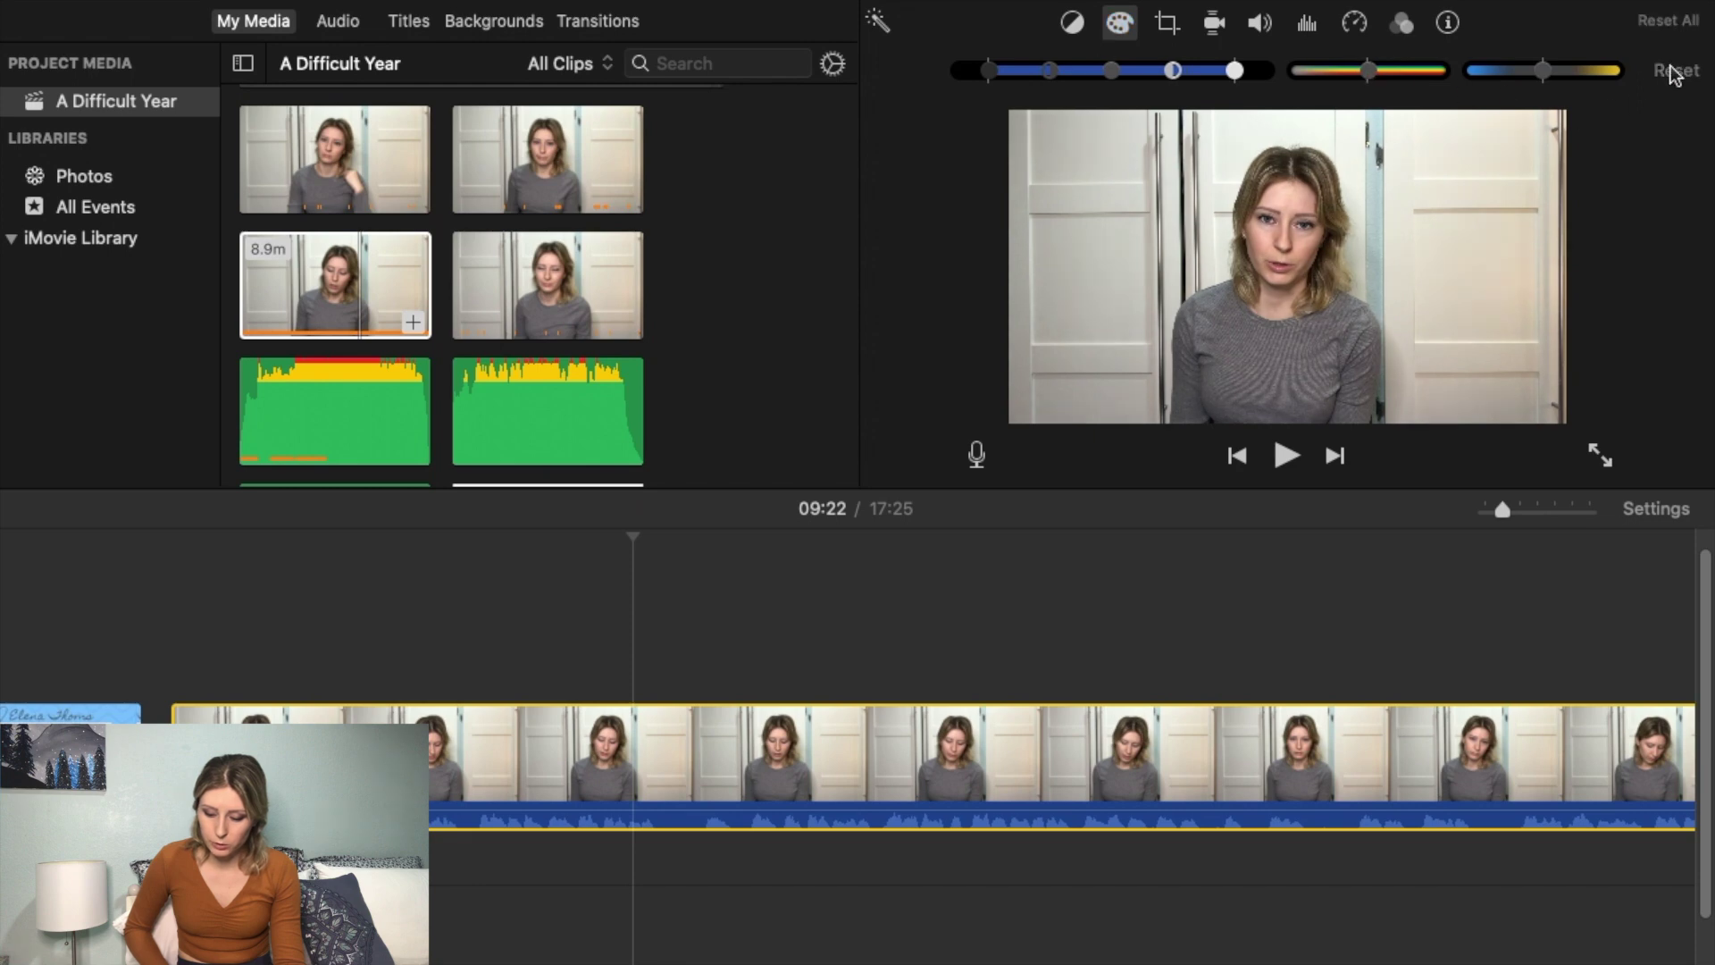
Cool the clip's colour temperature slightly, then bring up its volume settings at 100%.
left_click(1545, 72)
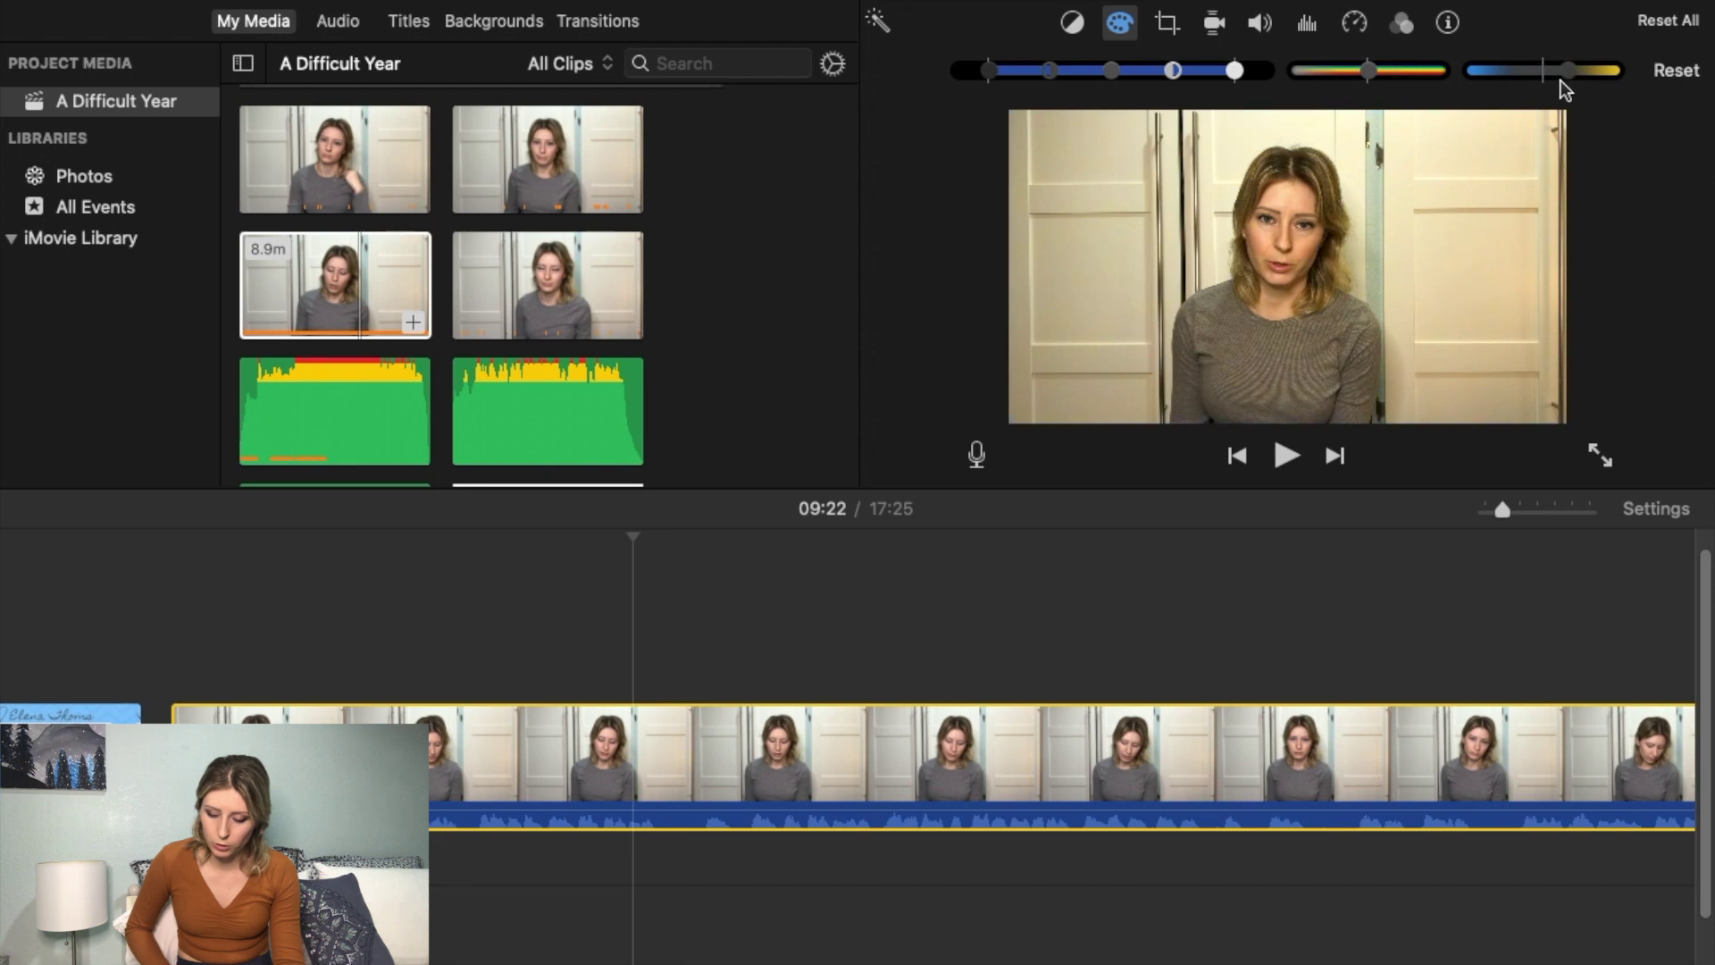
left_click_drag(1548, 75, 1525, 78)
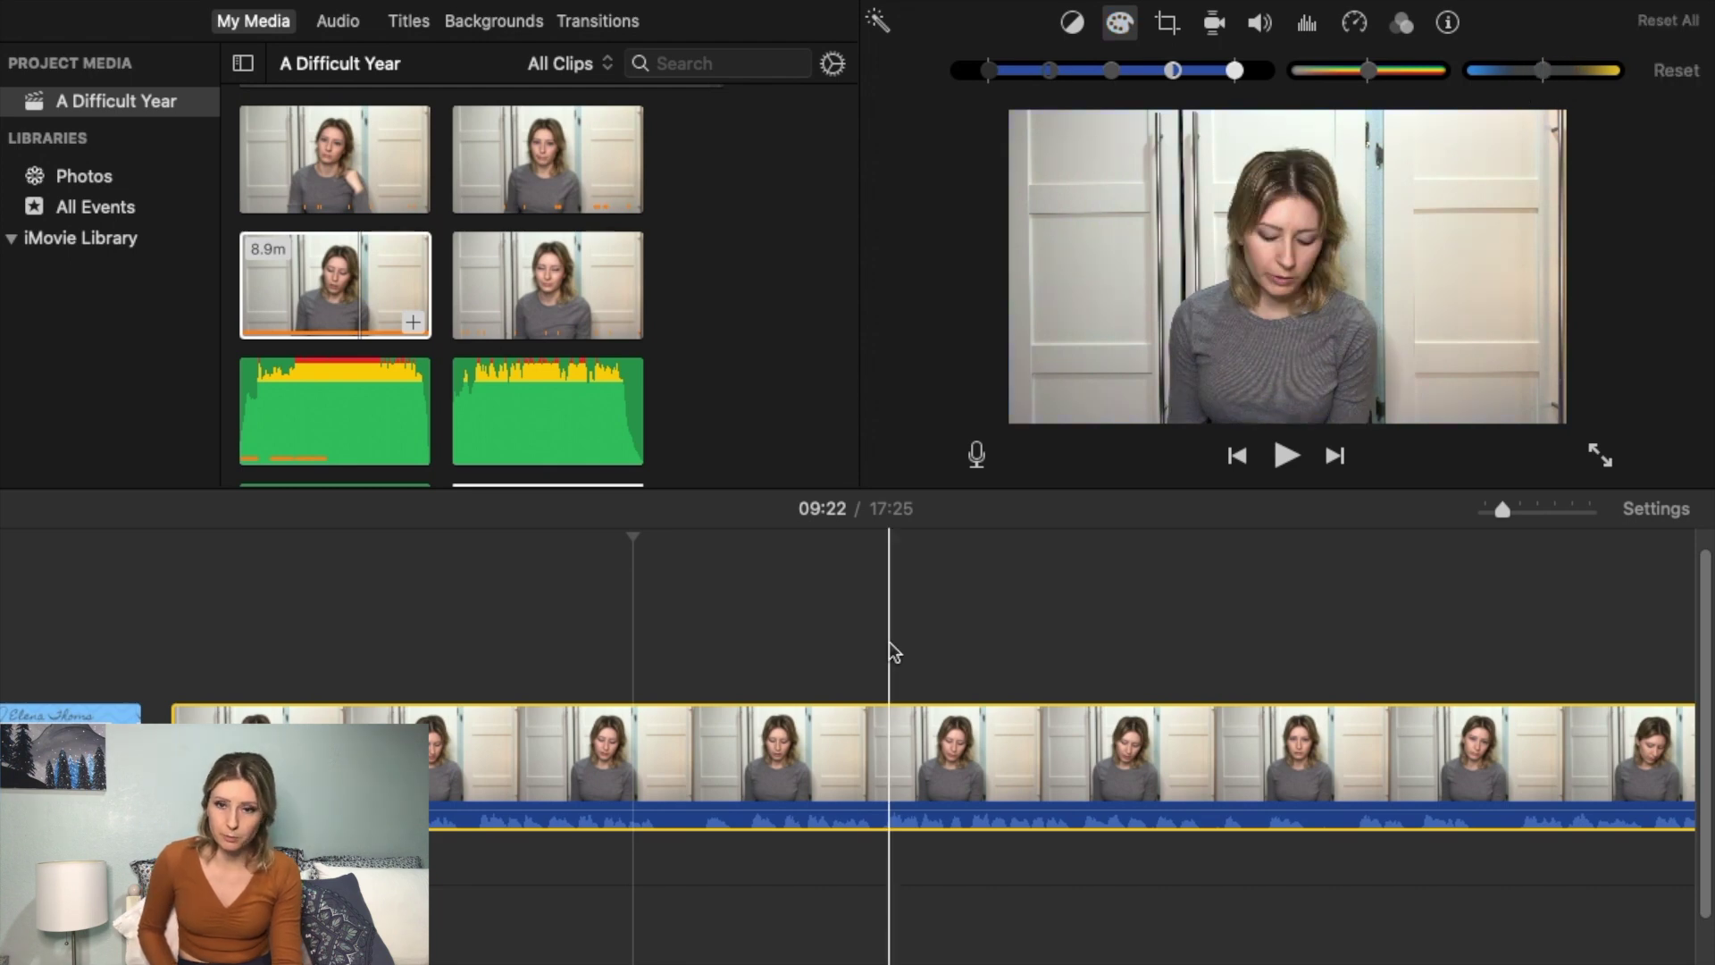
left_click(916, 650)
left_click(1259, 22)
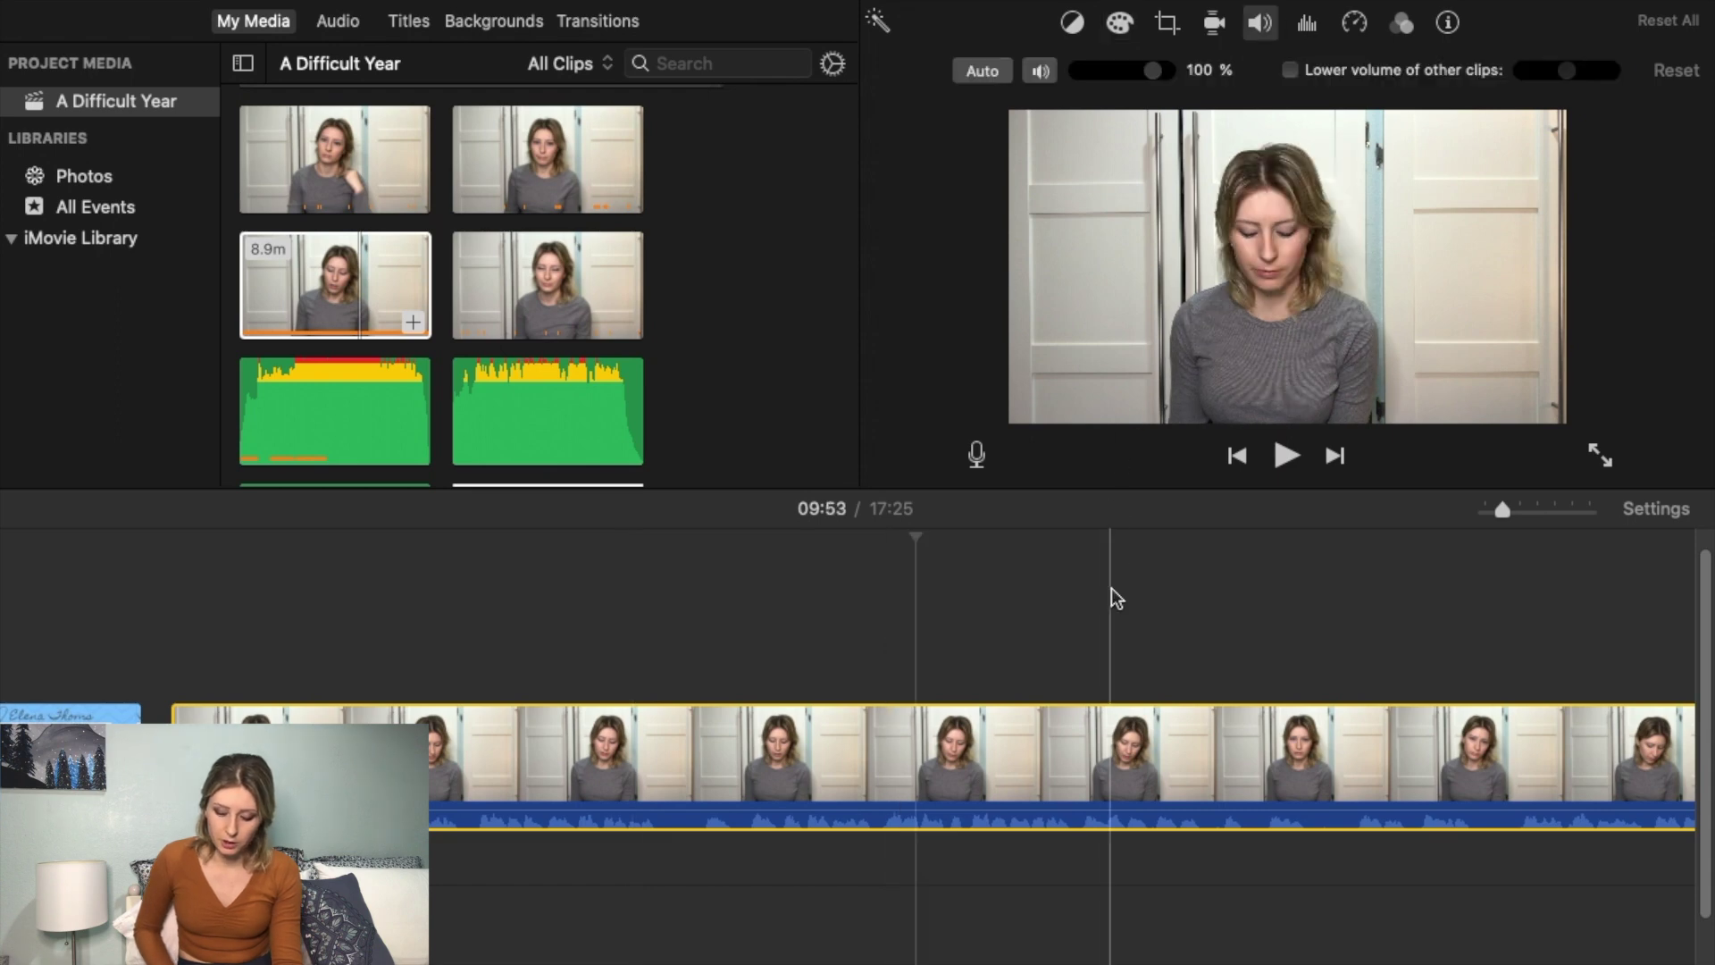
Try background noise reduction at 91% with a Flat equalizer, then reset both to defaults.
left_click(1097, 741)
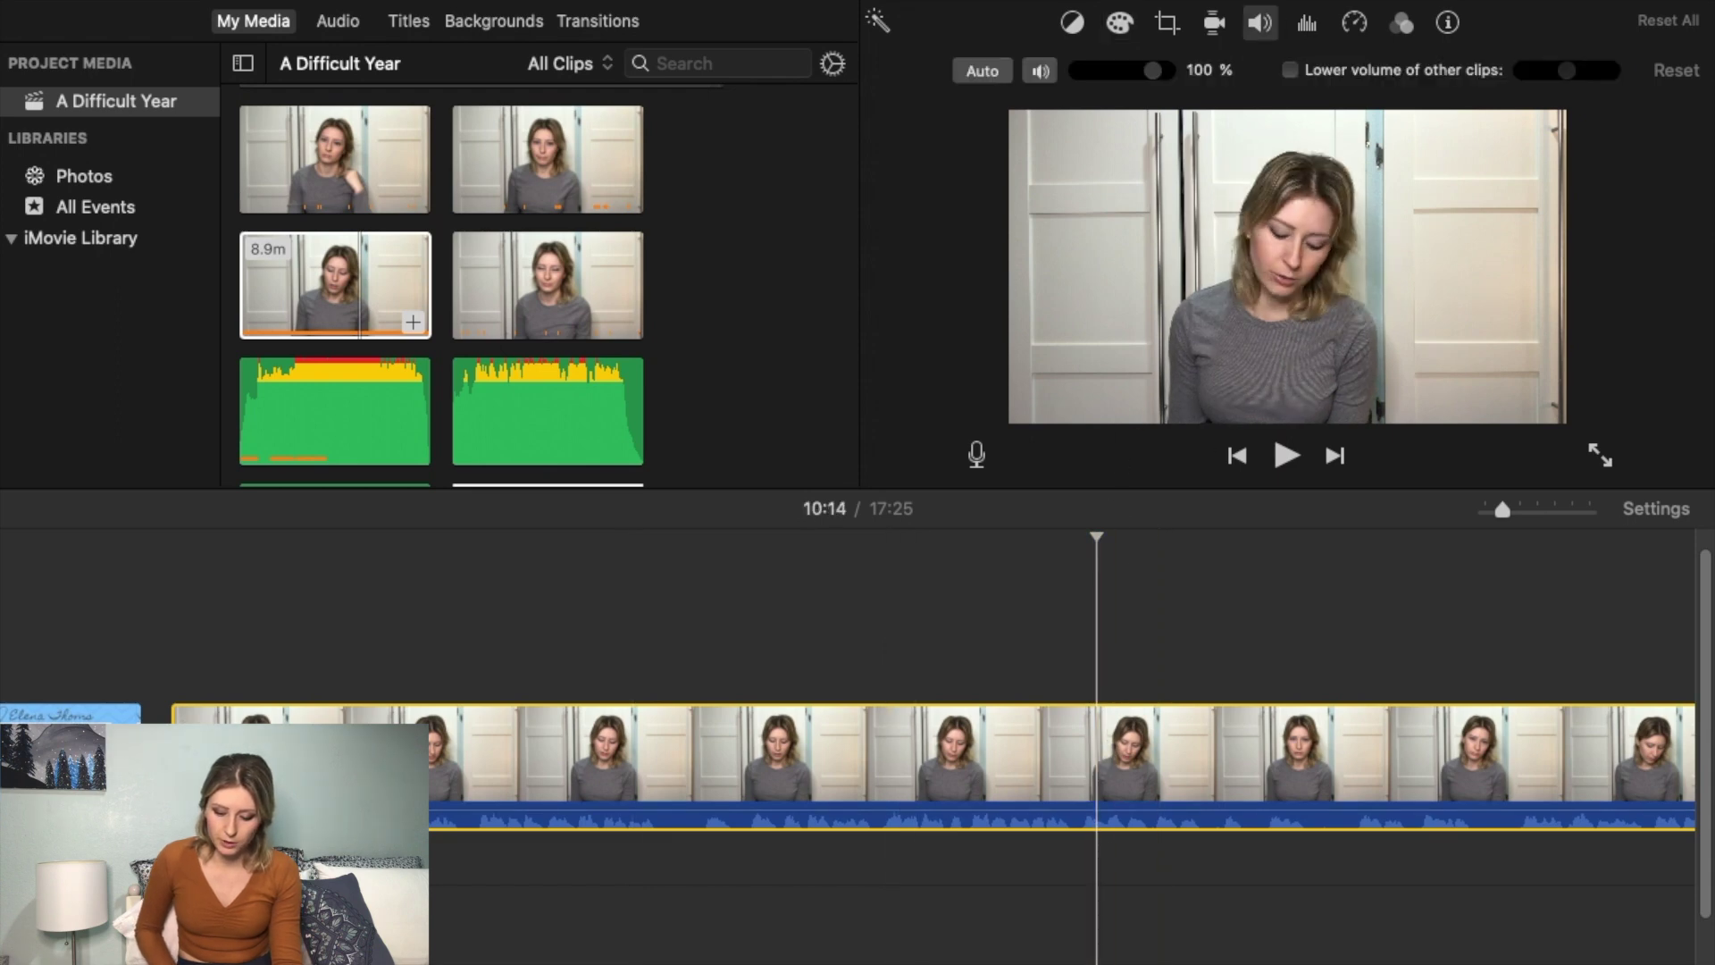
left_click(1308, 25)
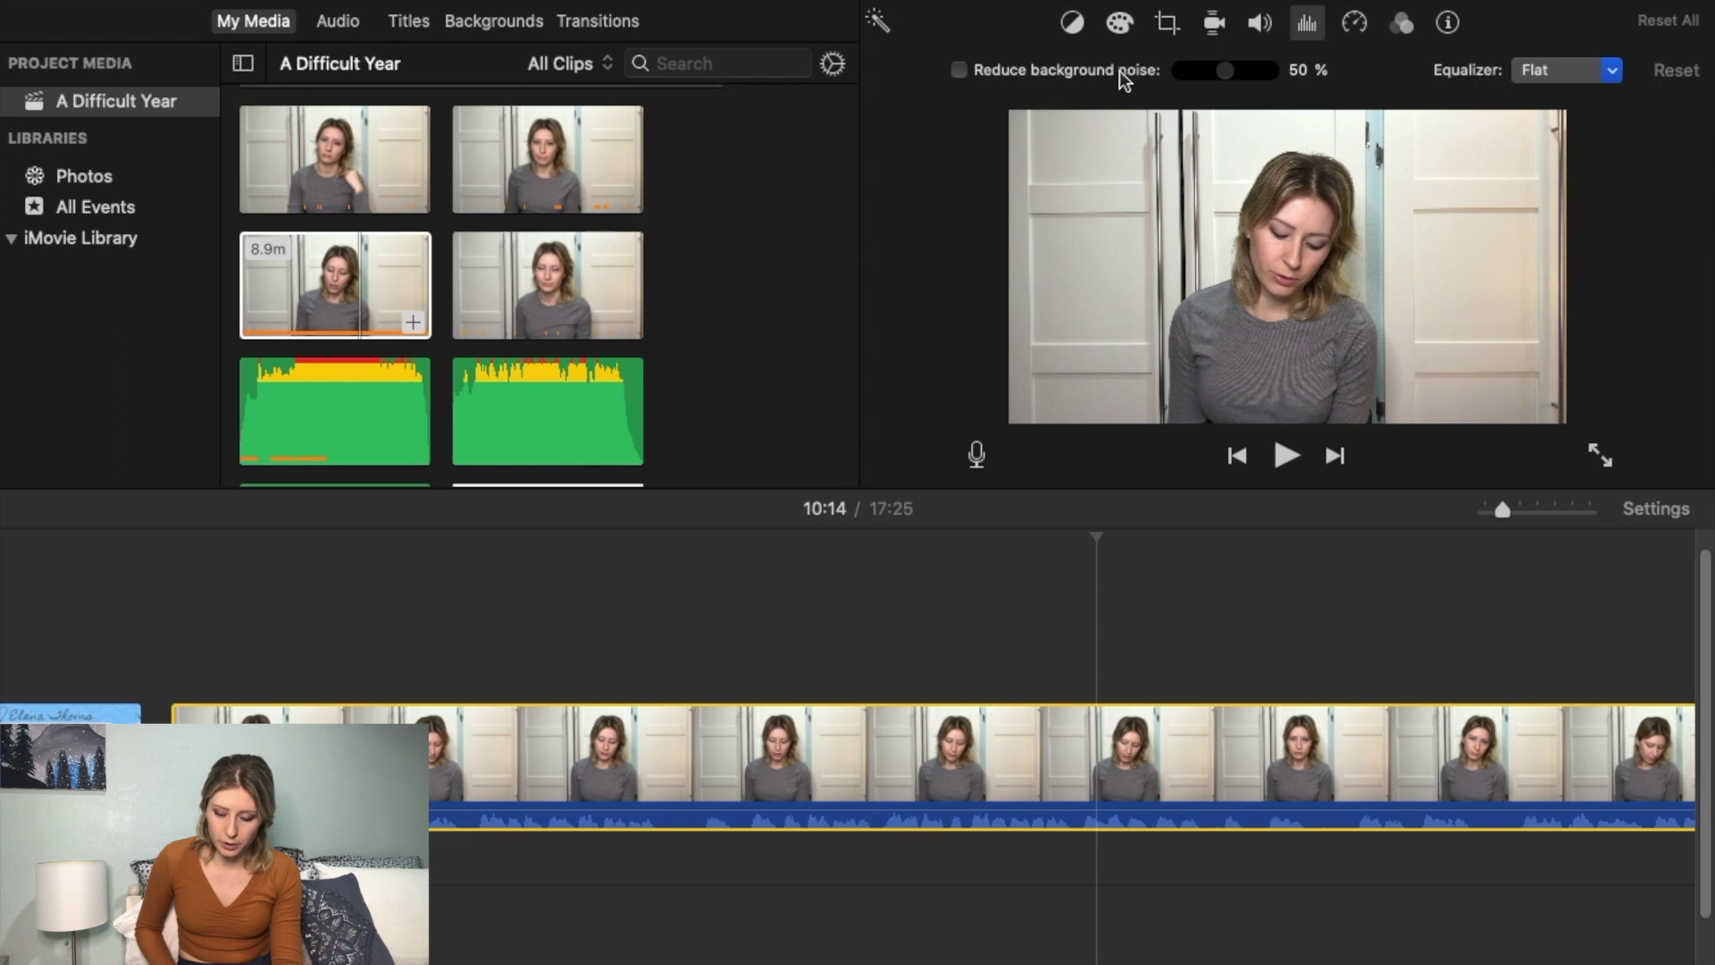
left_click(960, 70)
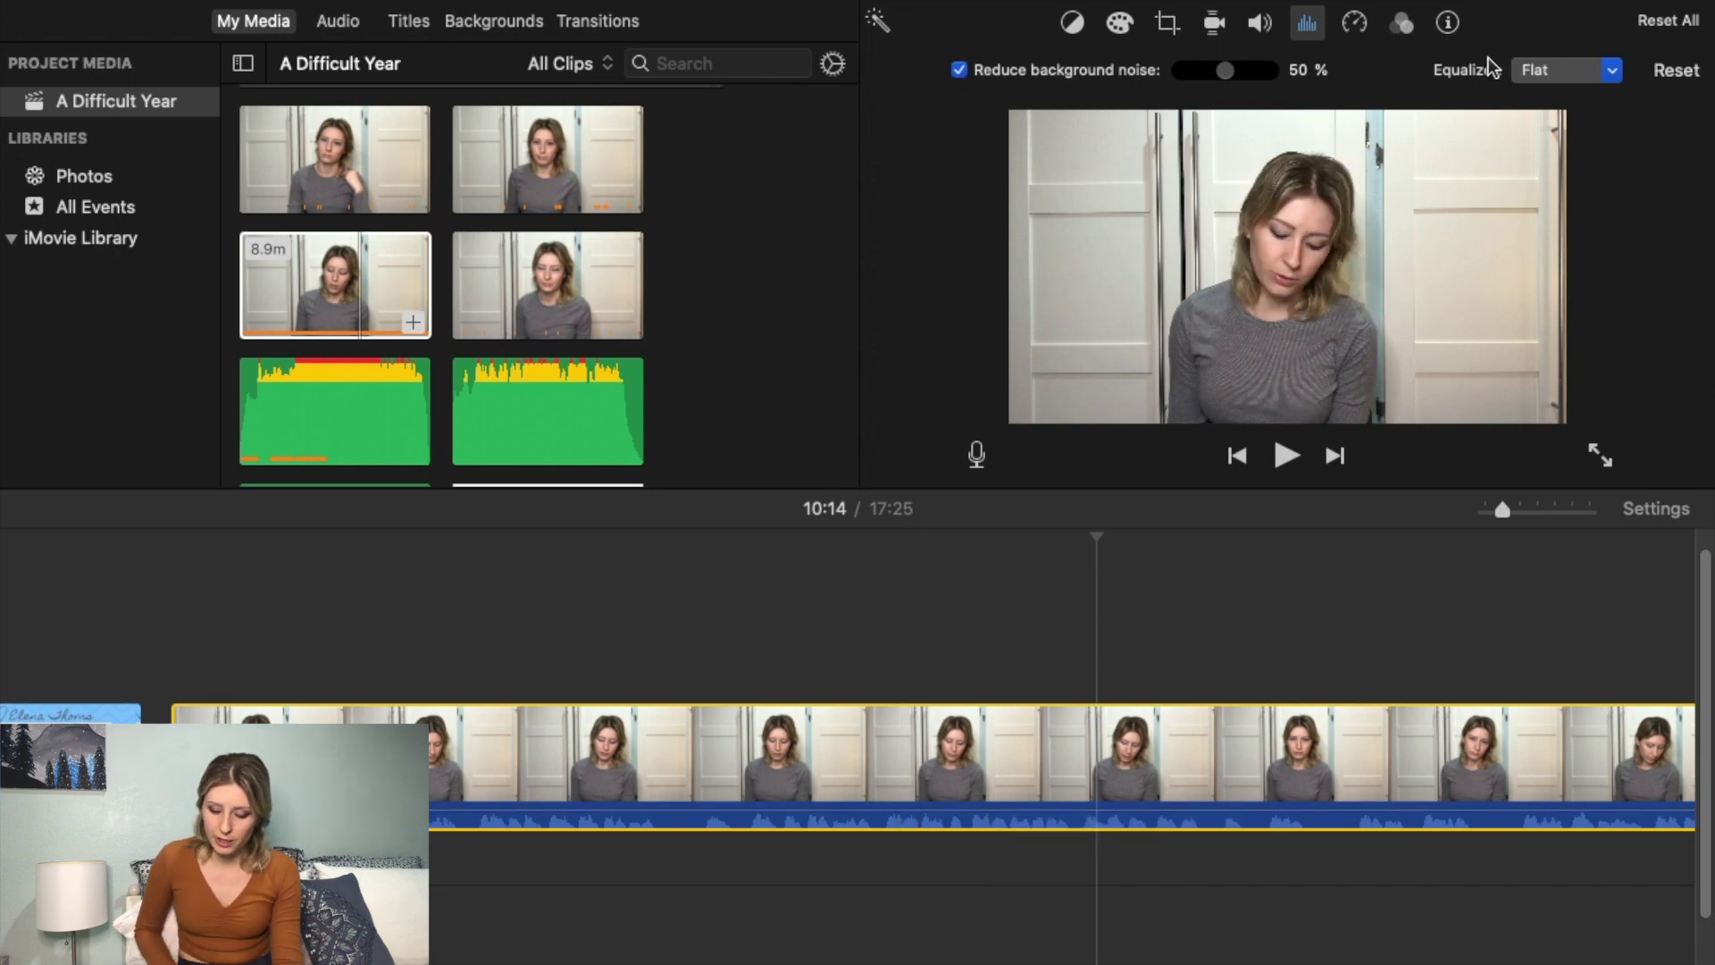
left_click(1574, 72)
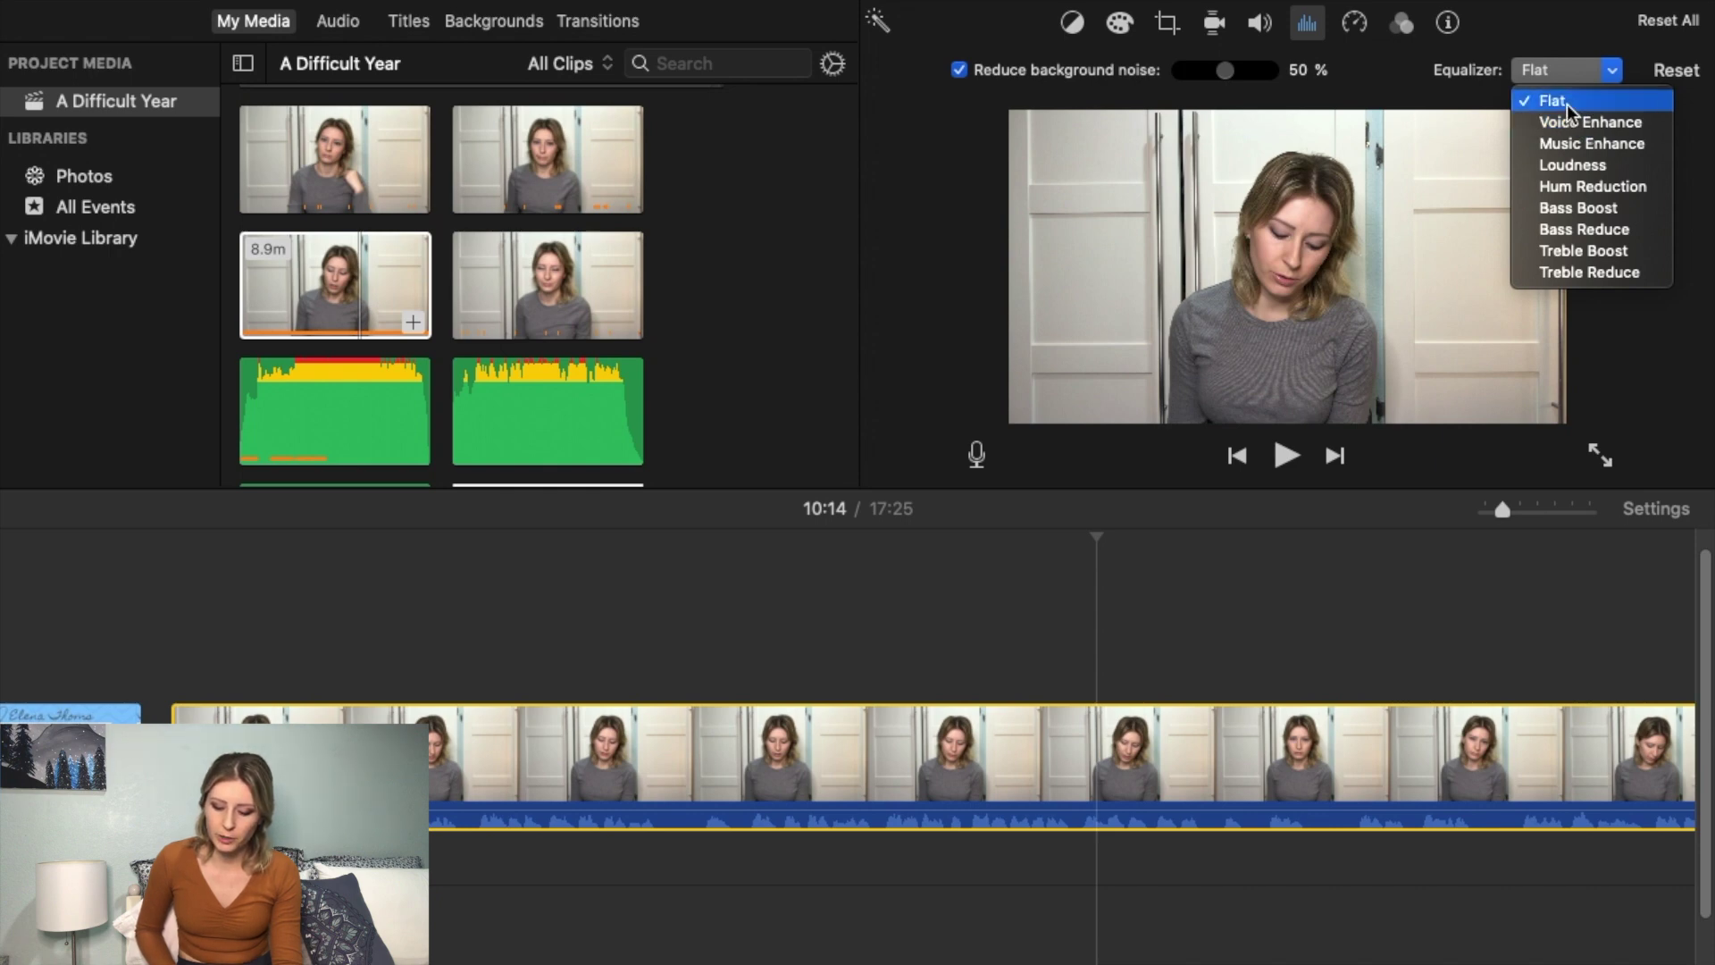
left_click(1567, 104)
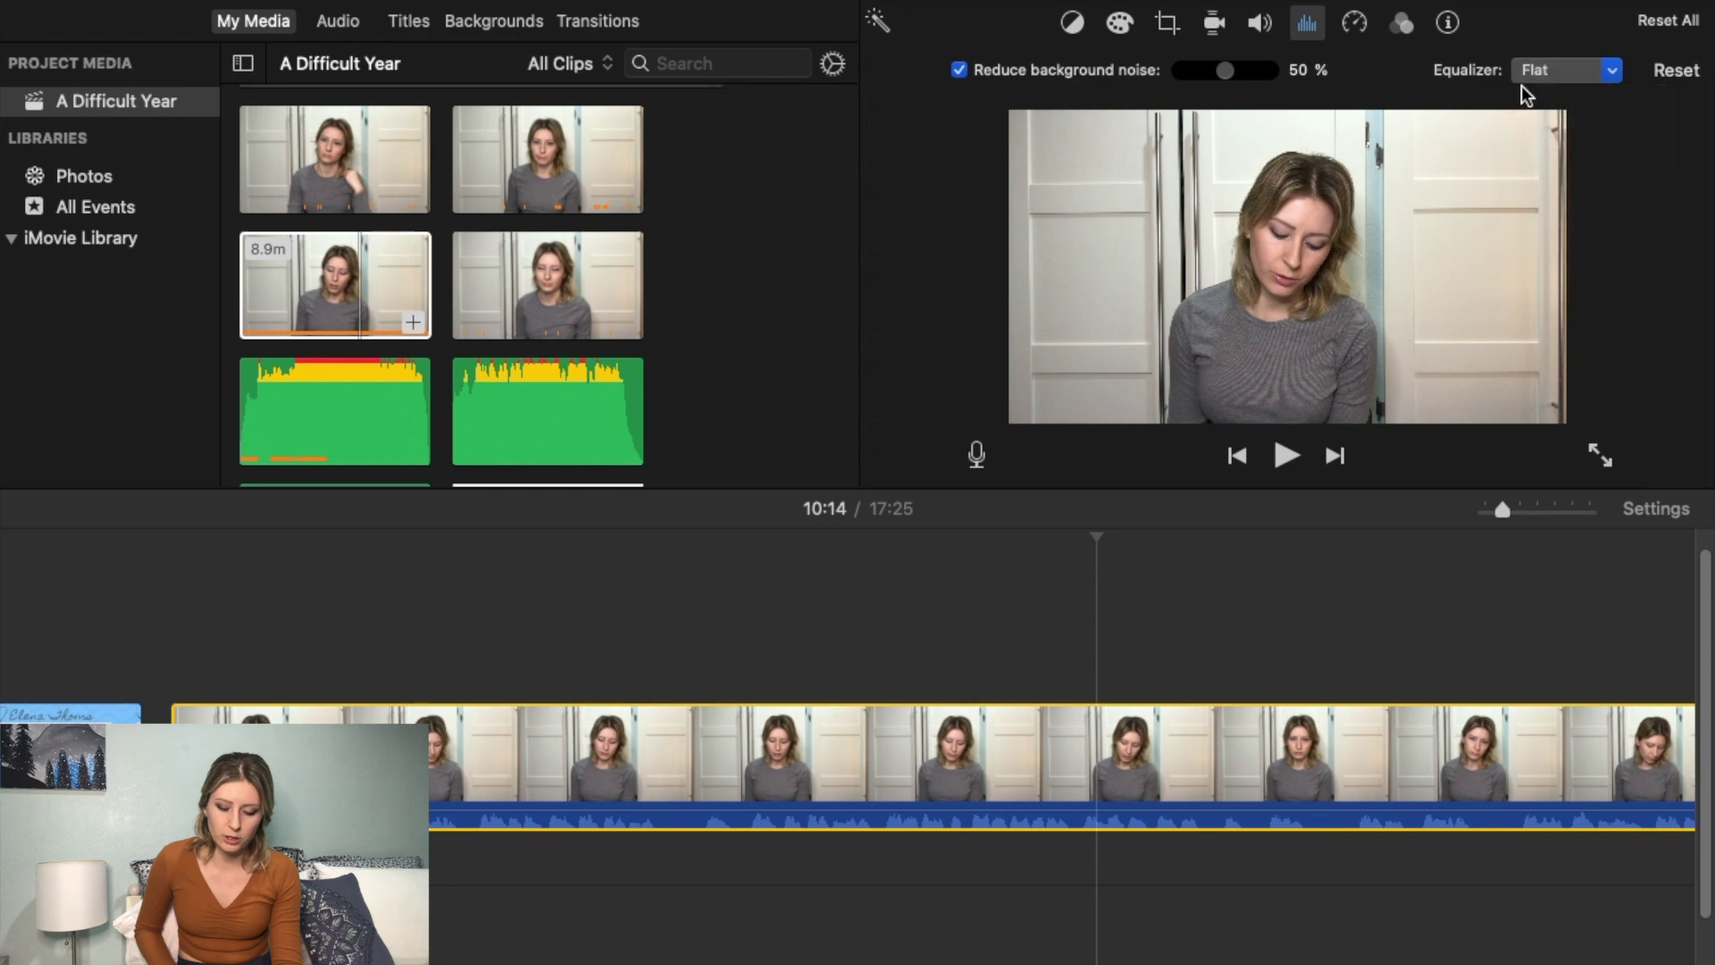
double_click(962, 66)
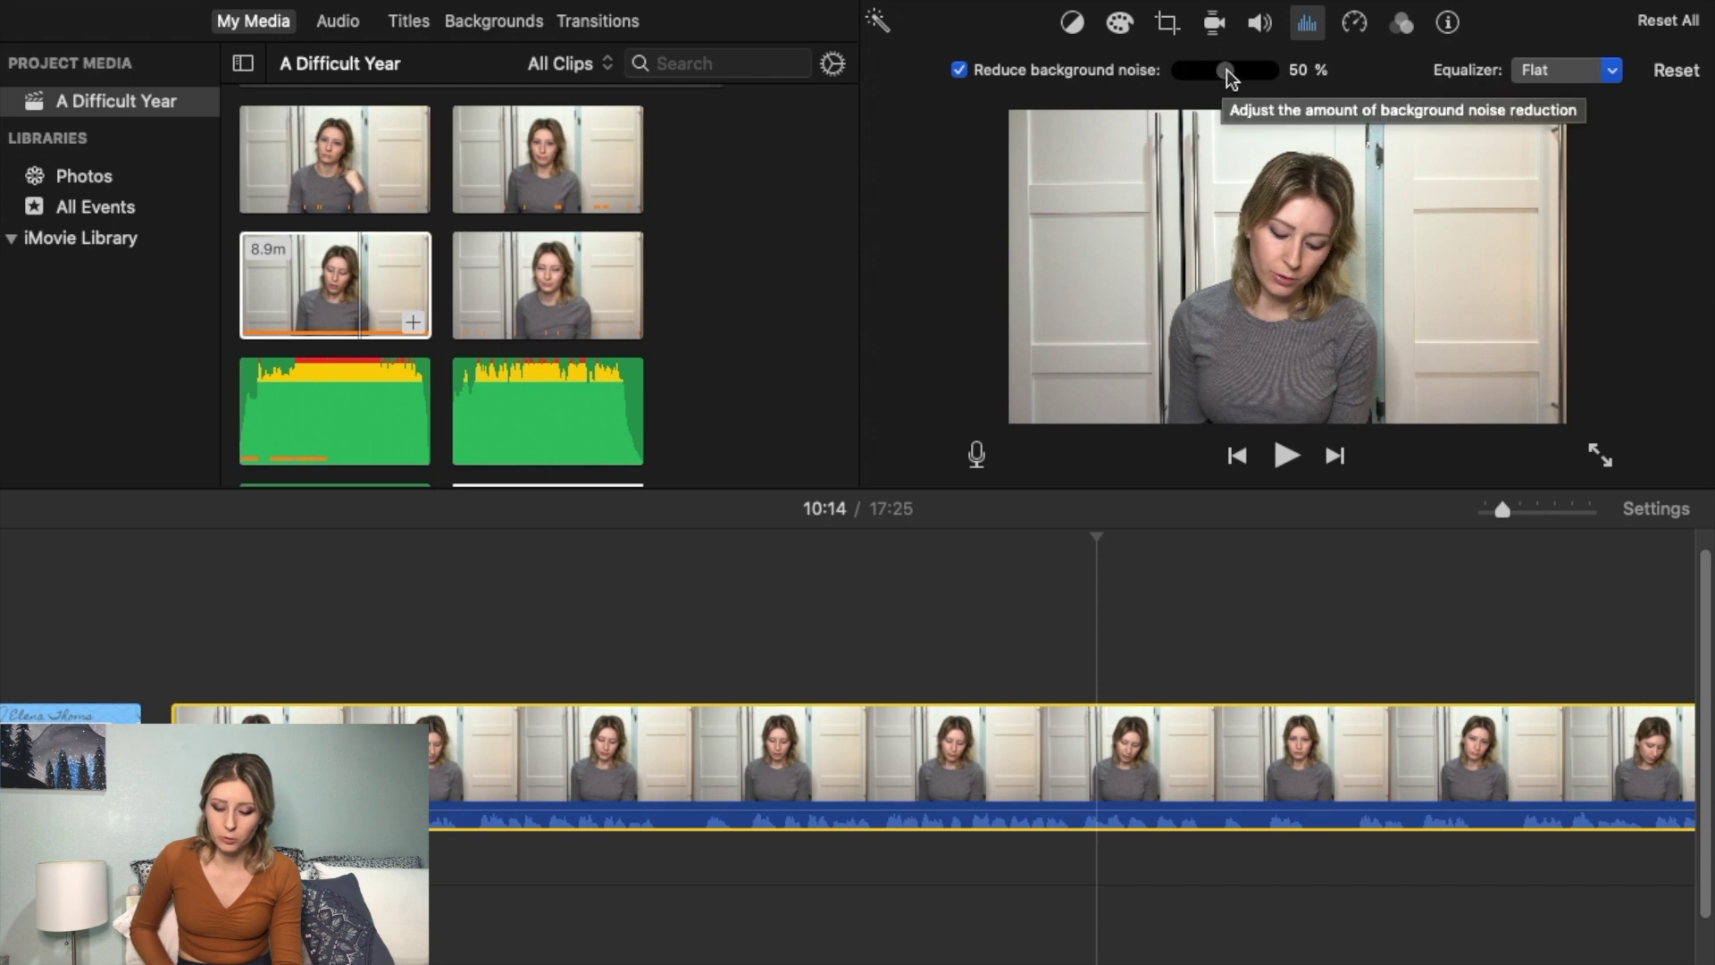
mouse_move(1225, 69)
left_mouse_down()
mouse_move(1265, 70)
mouse_move(1227, 72)
left_mouse_up()
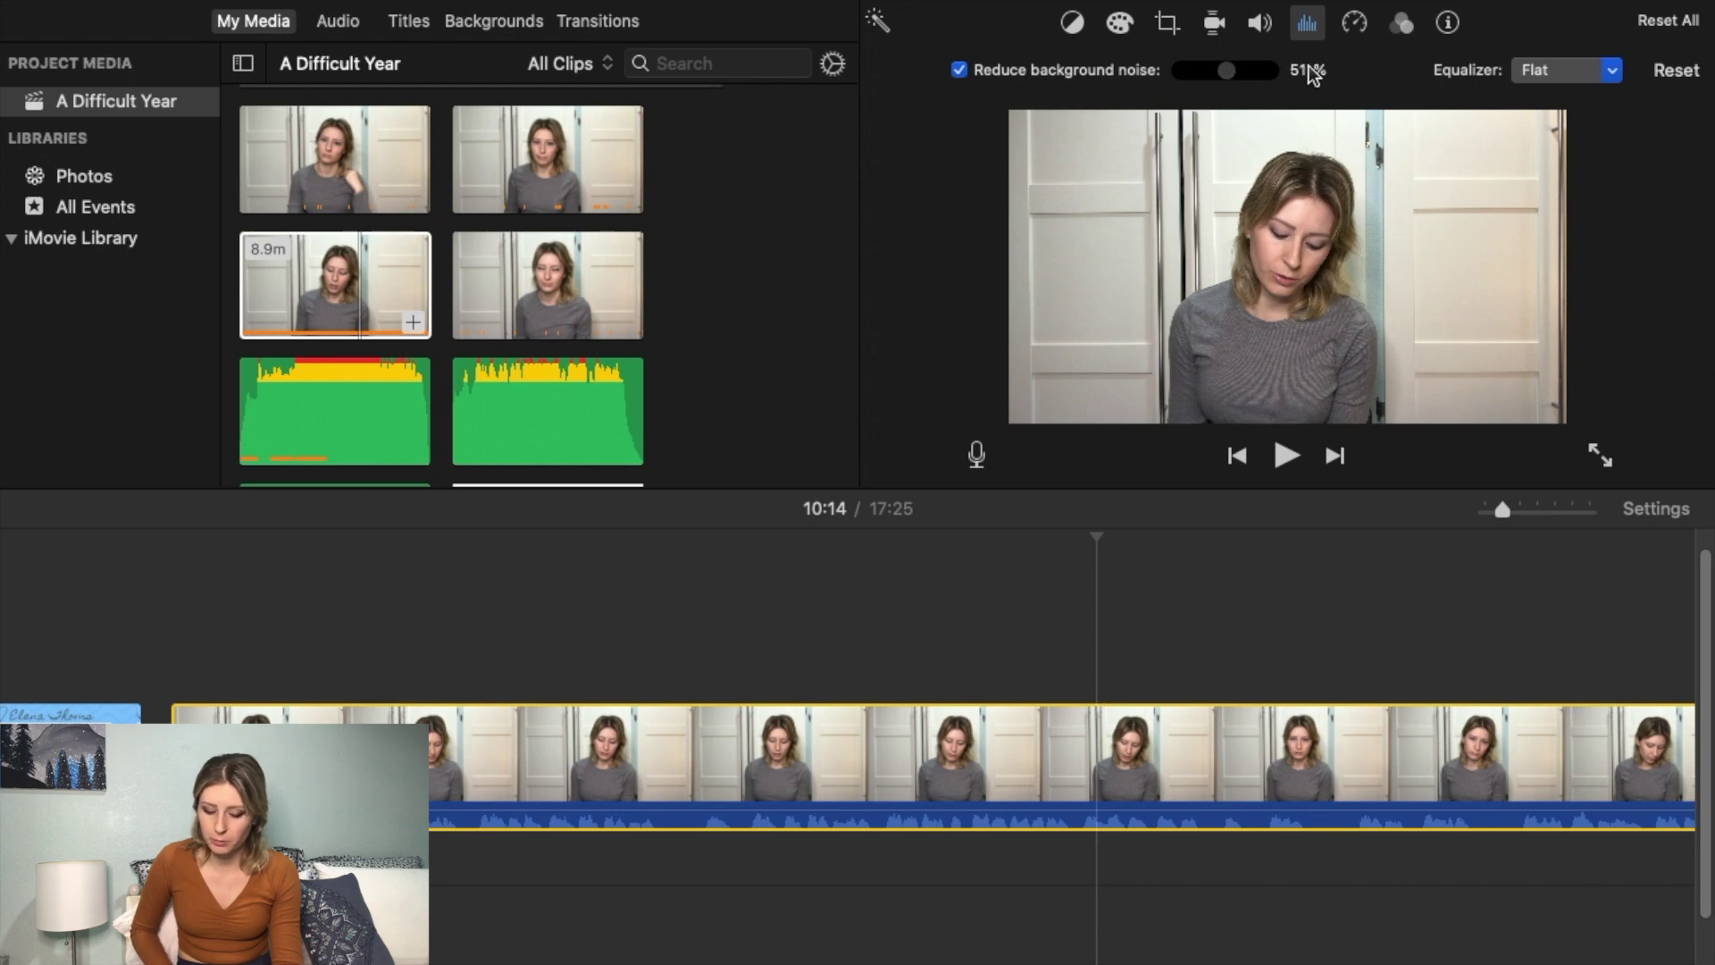
left_click(1663, 73)
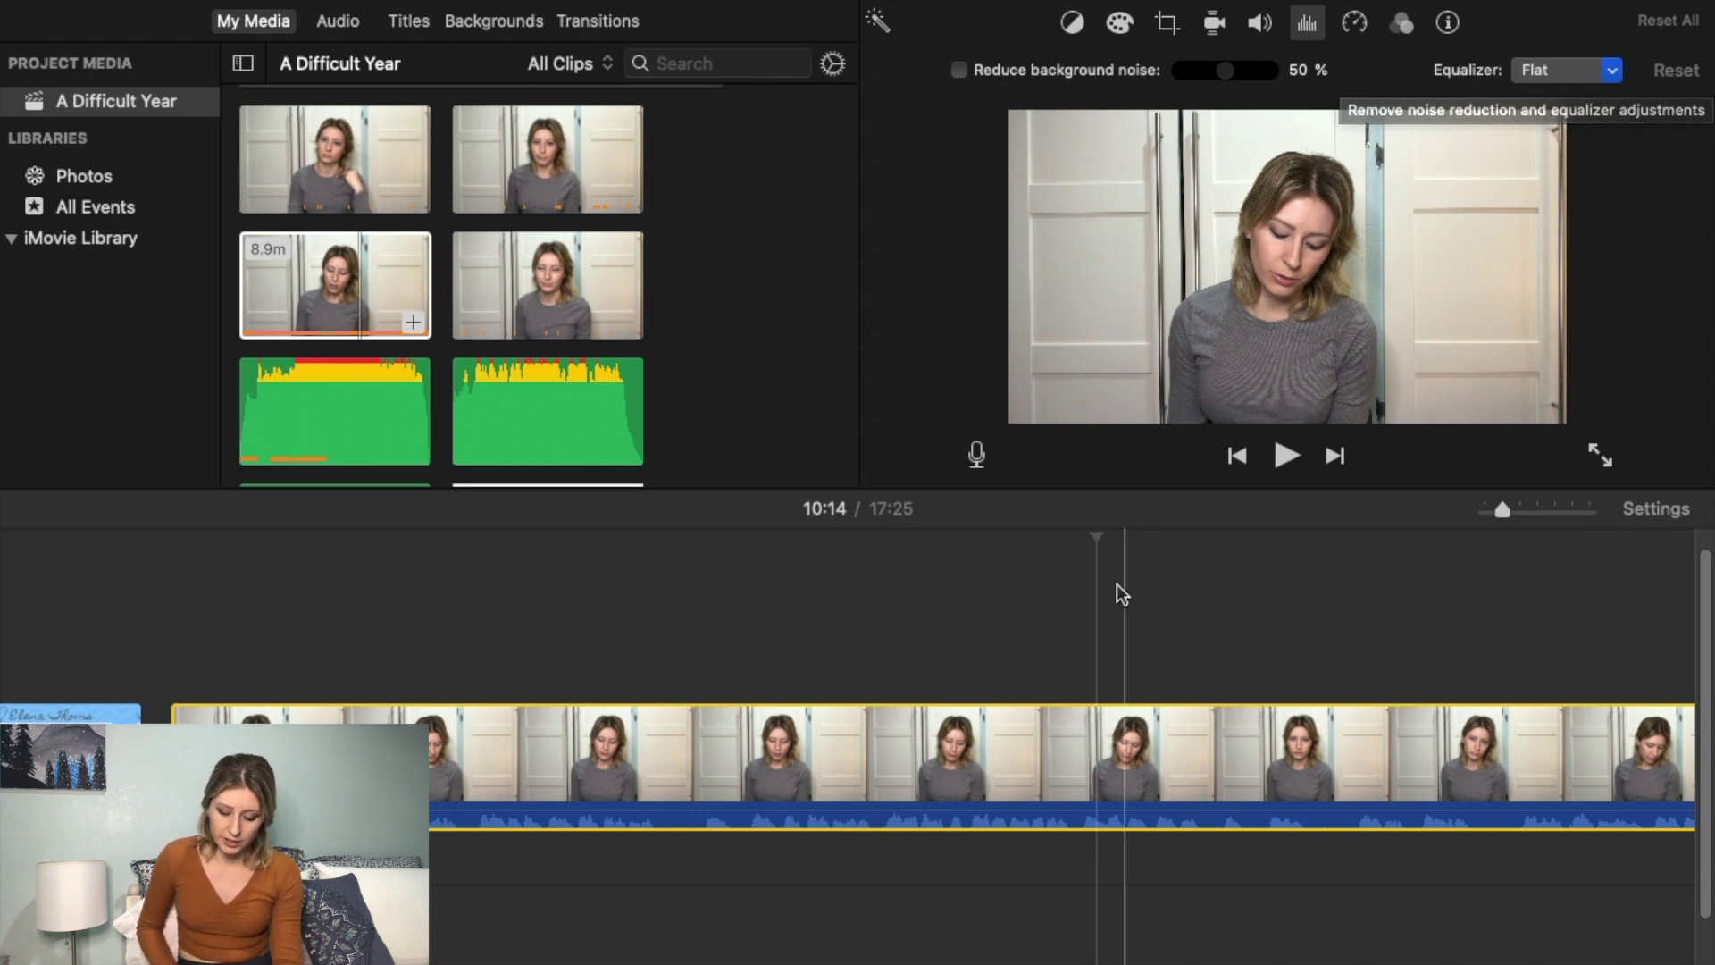
scroll(949, 741, "right", 5)
scroll(947, 736, "left", 2)
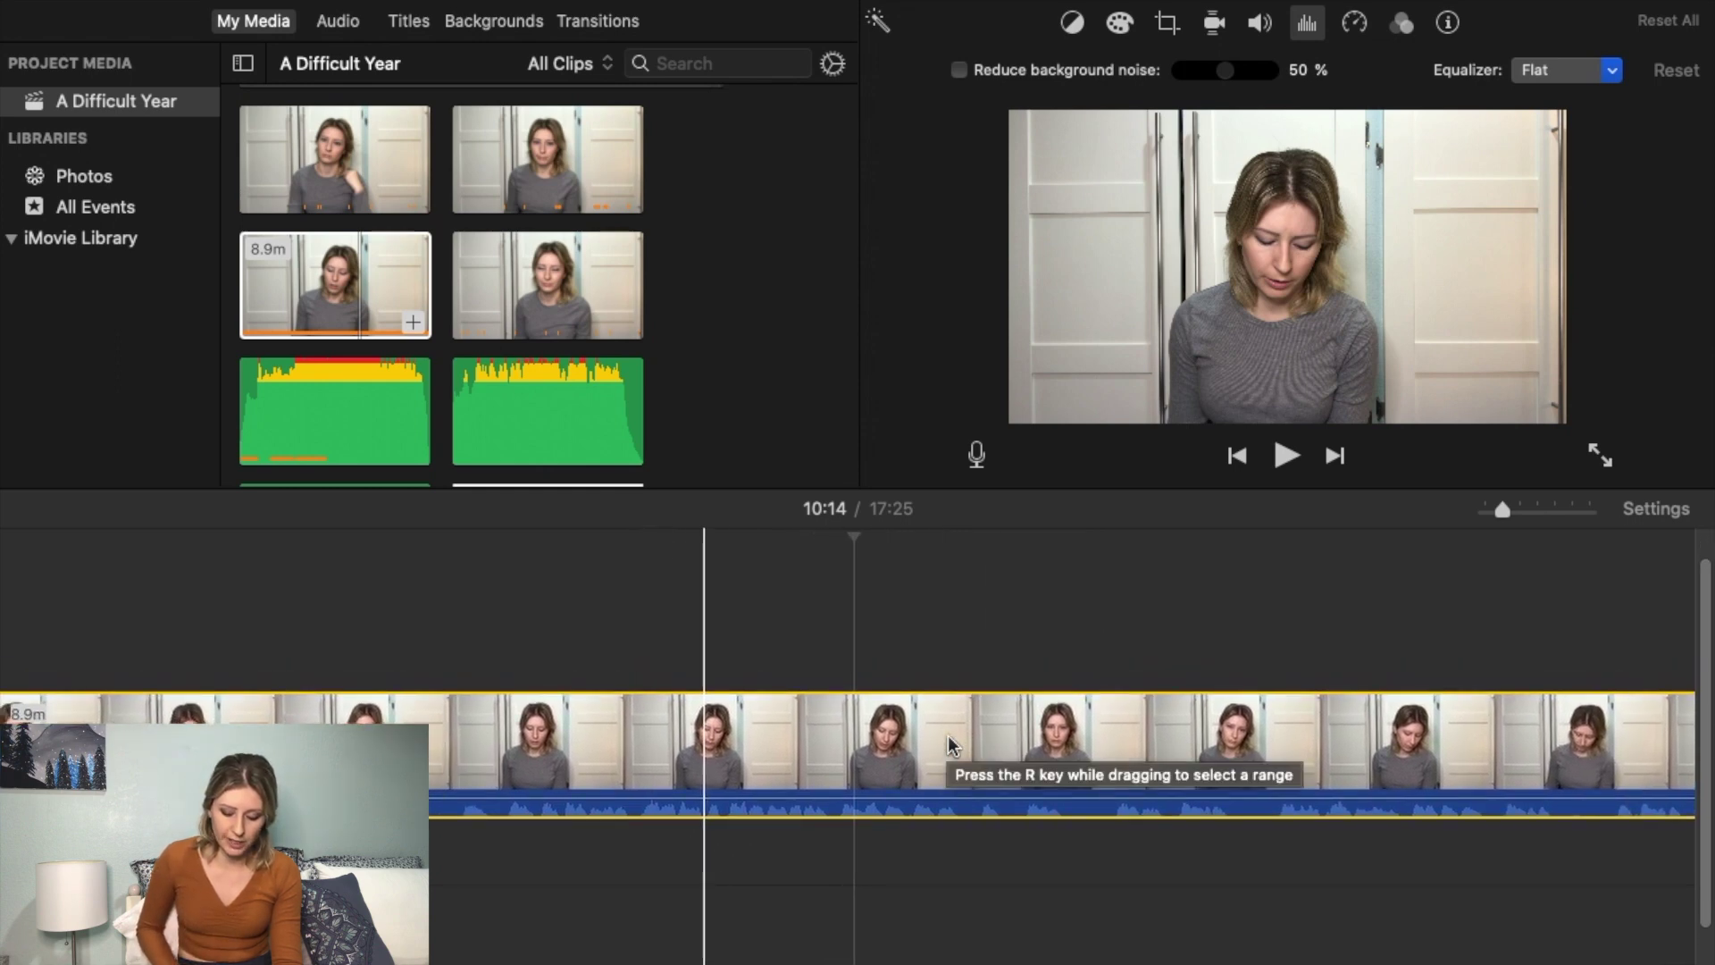
scroll(949, 742, "left", 3)
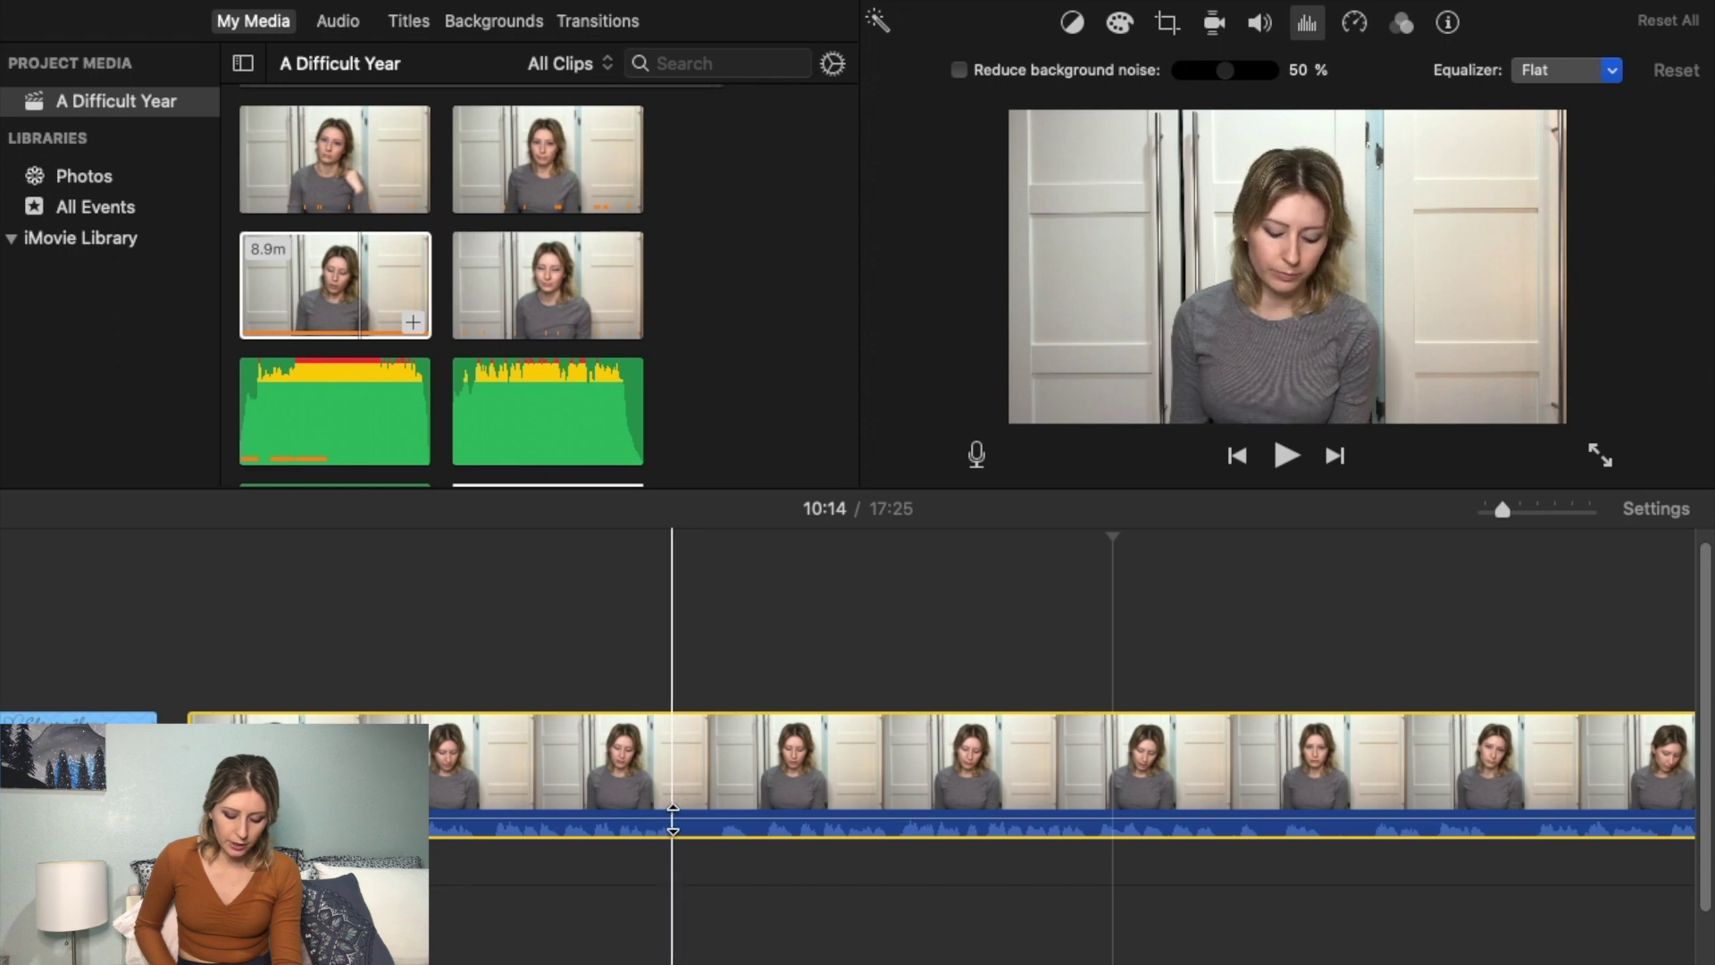
left_click_drag(669, 819, 669, 819)
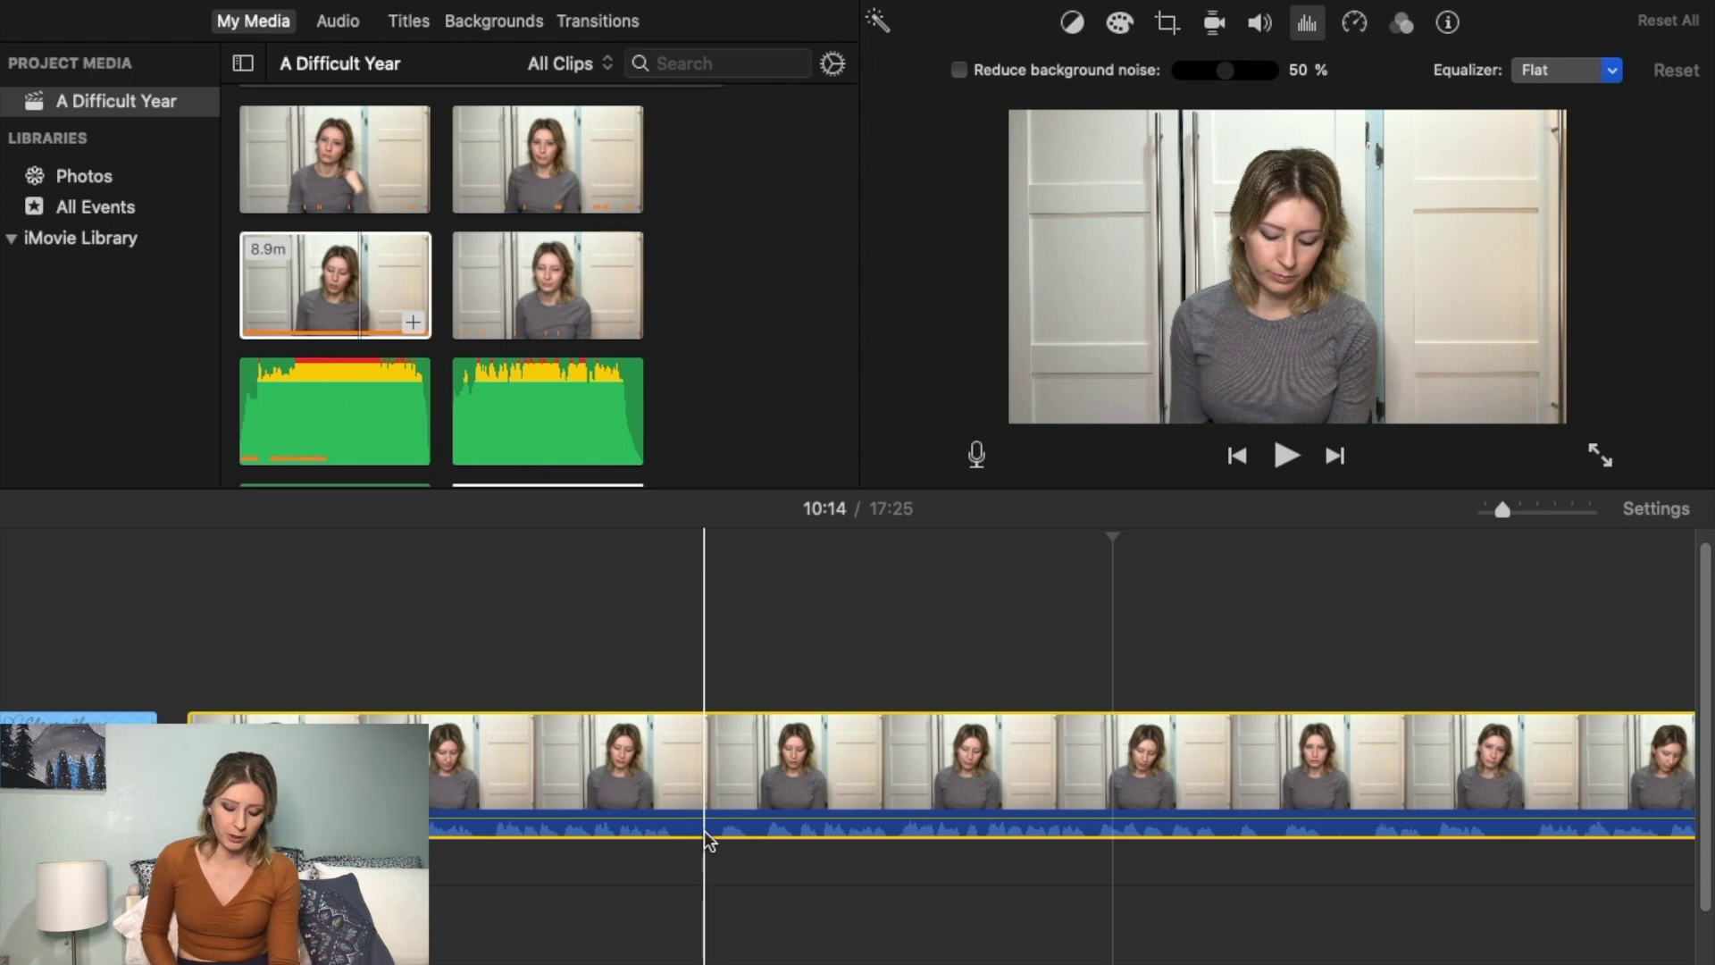
right_click(679, 809)
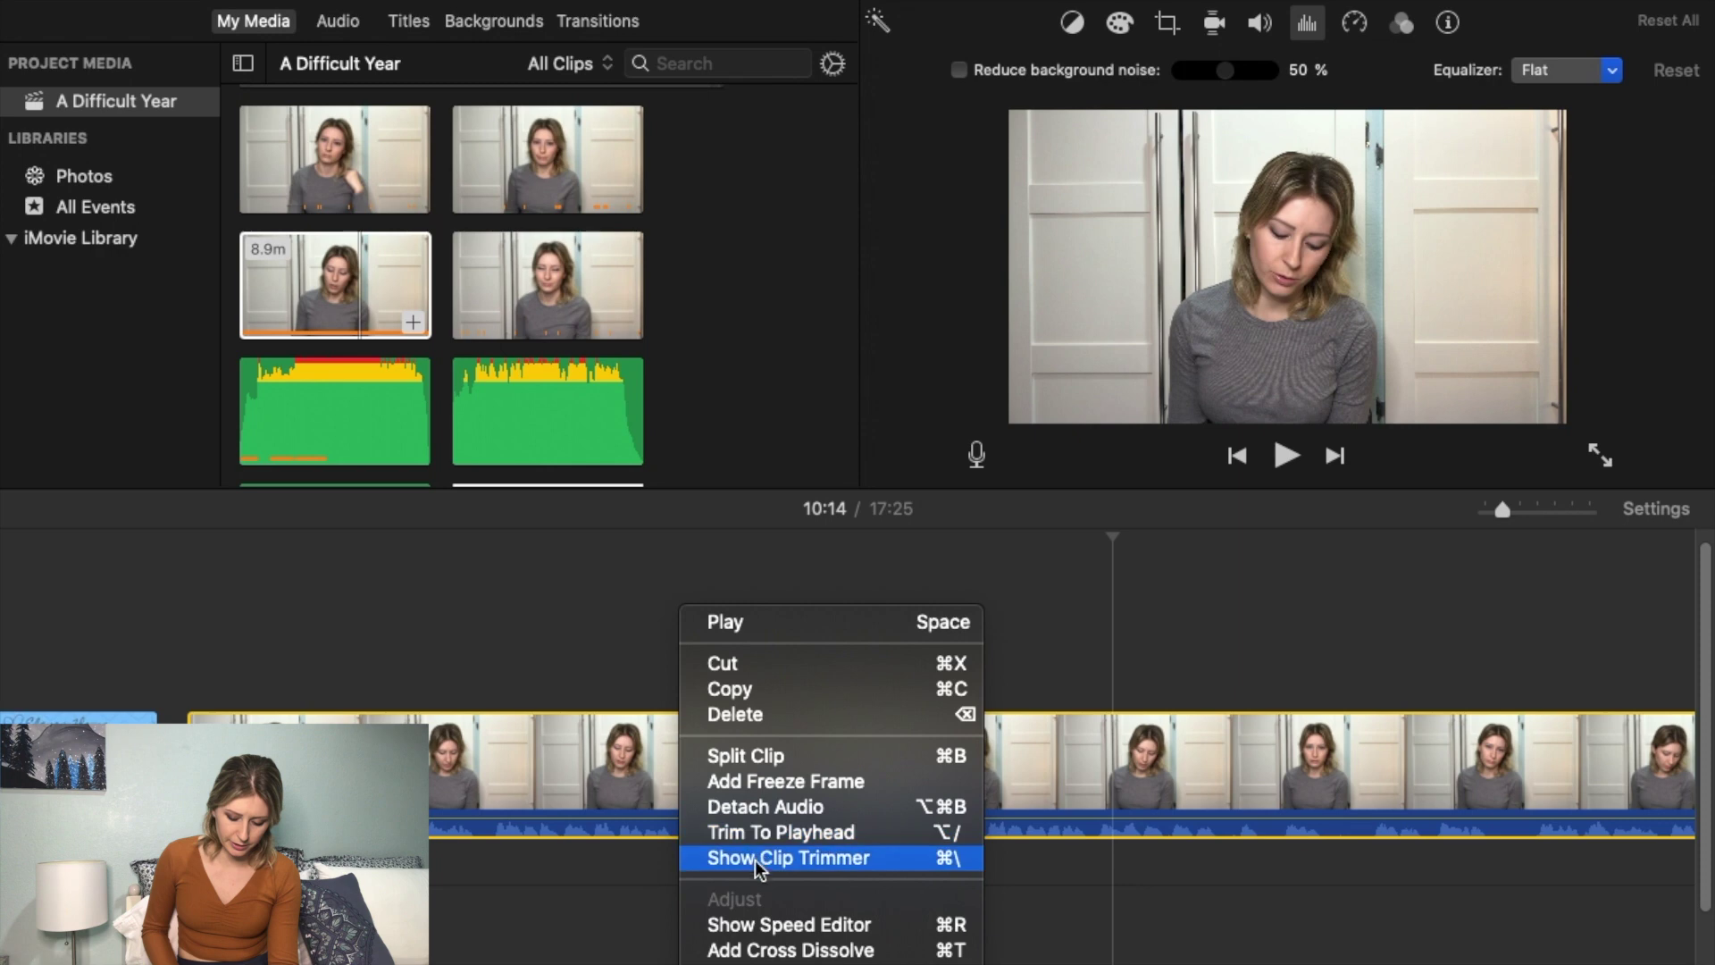
left_click(731, 807)
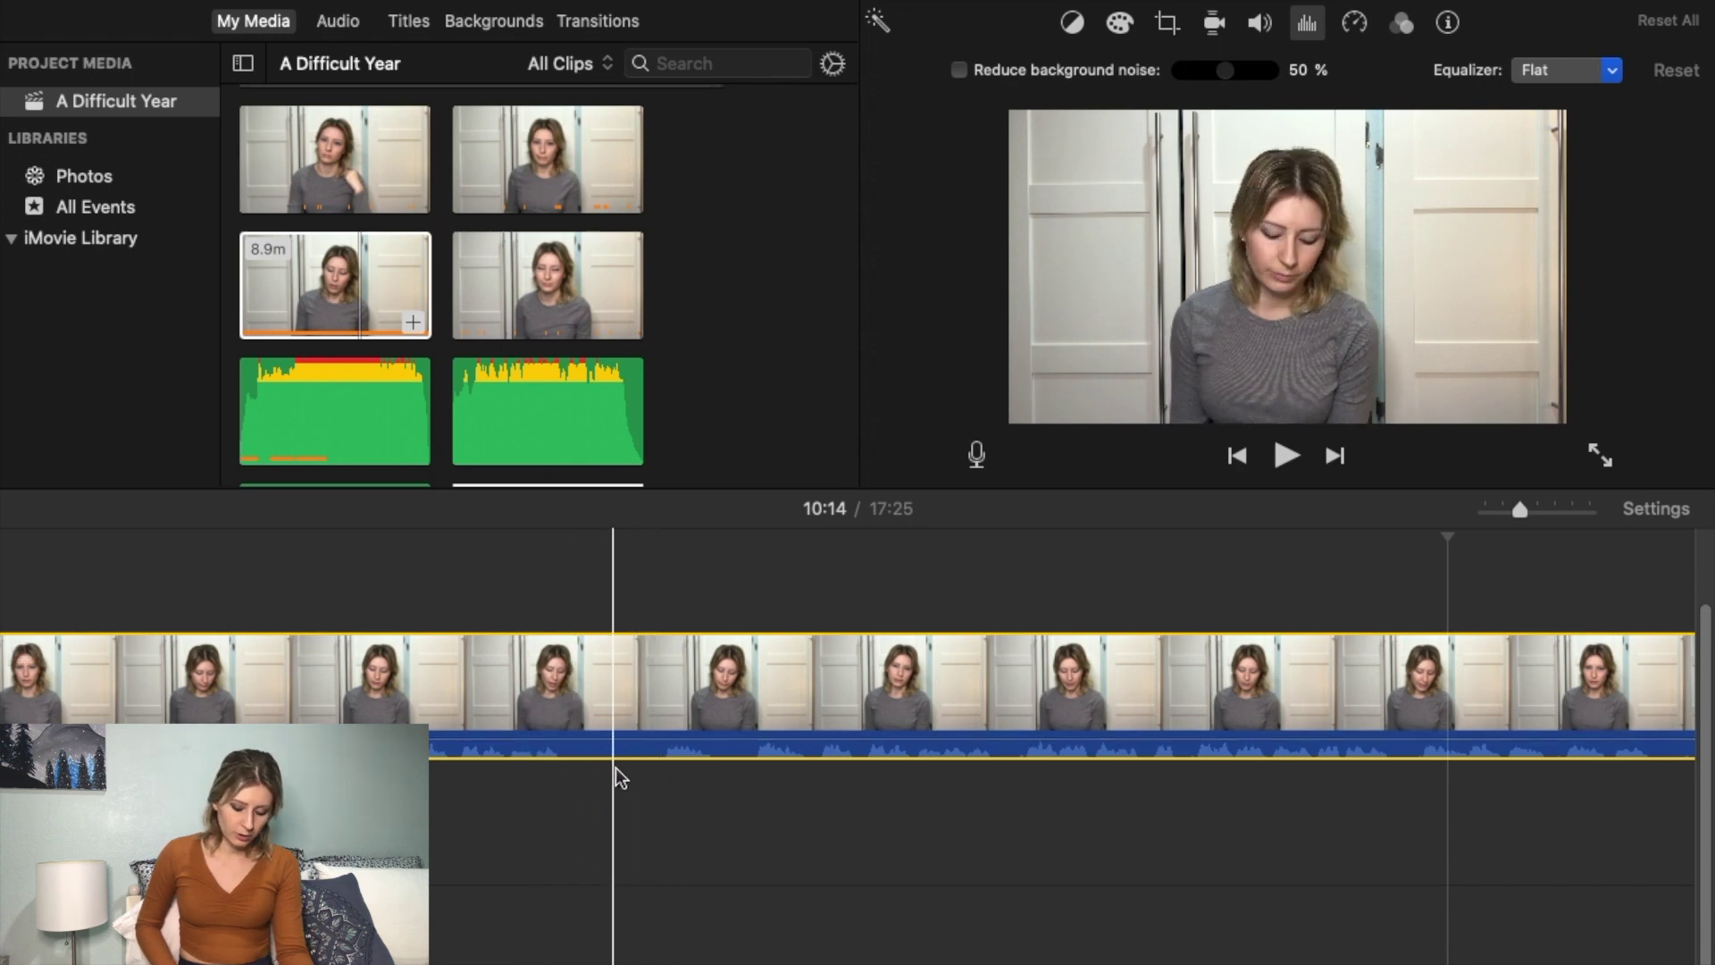
left_click(487, 773)
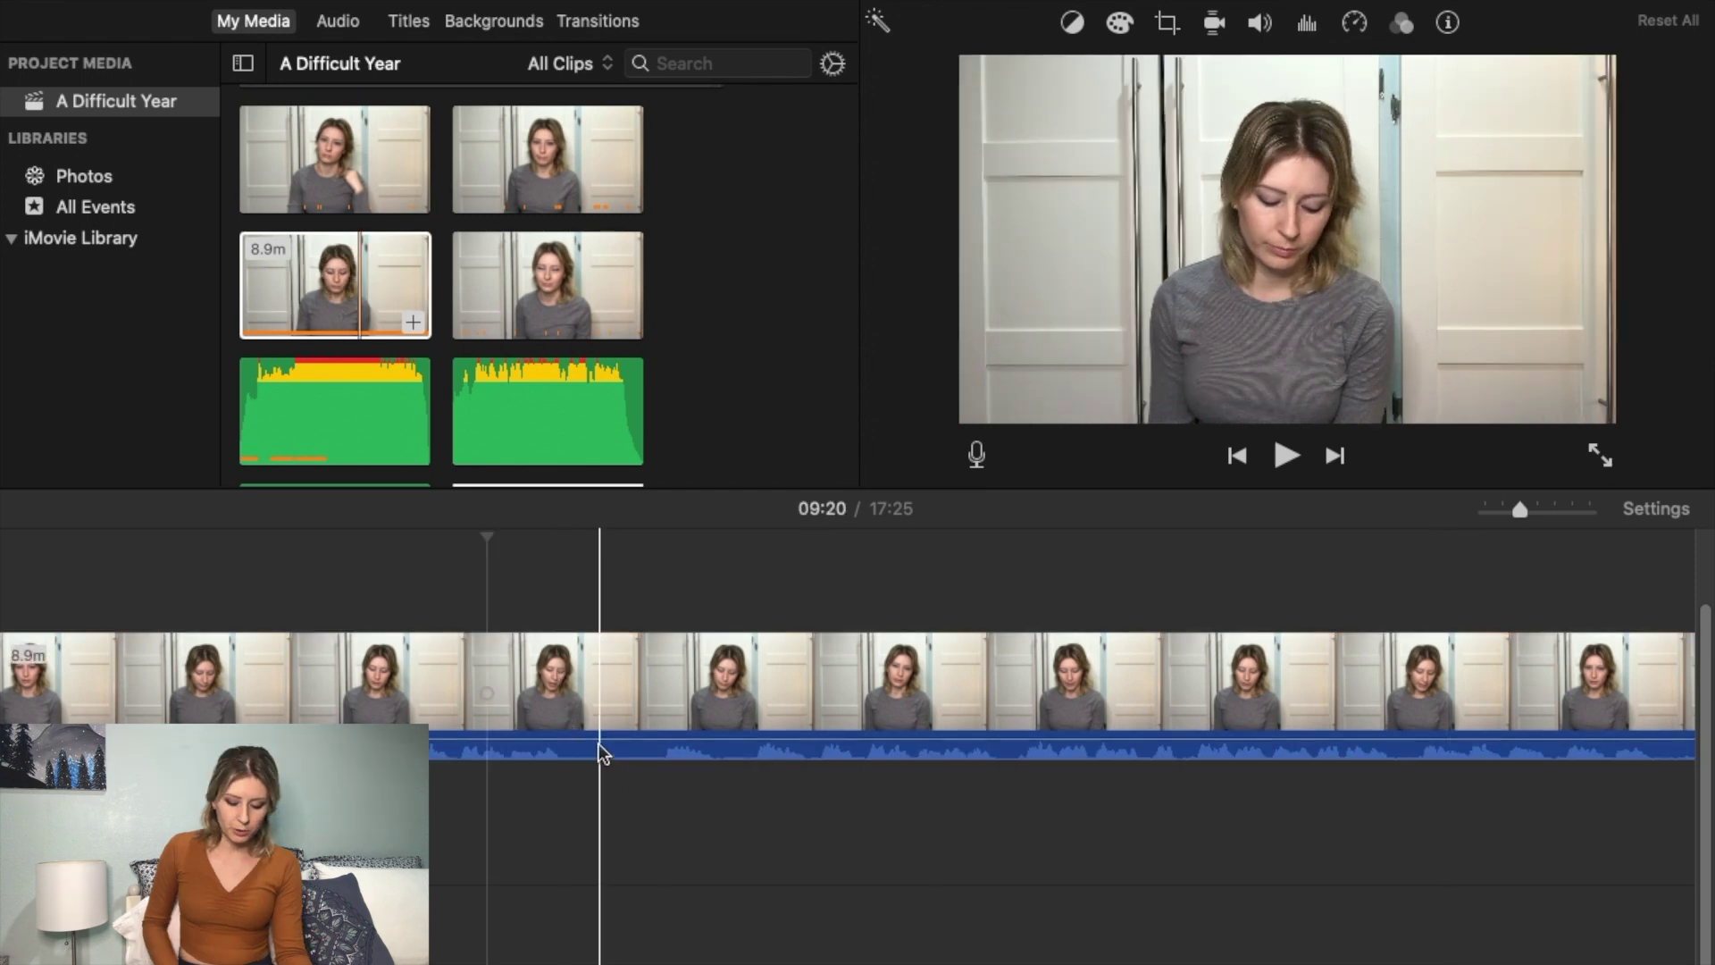
Split the clip at 09:24 and 09:30, and delete the 5.8s piece.
left_click(564, 683)
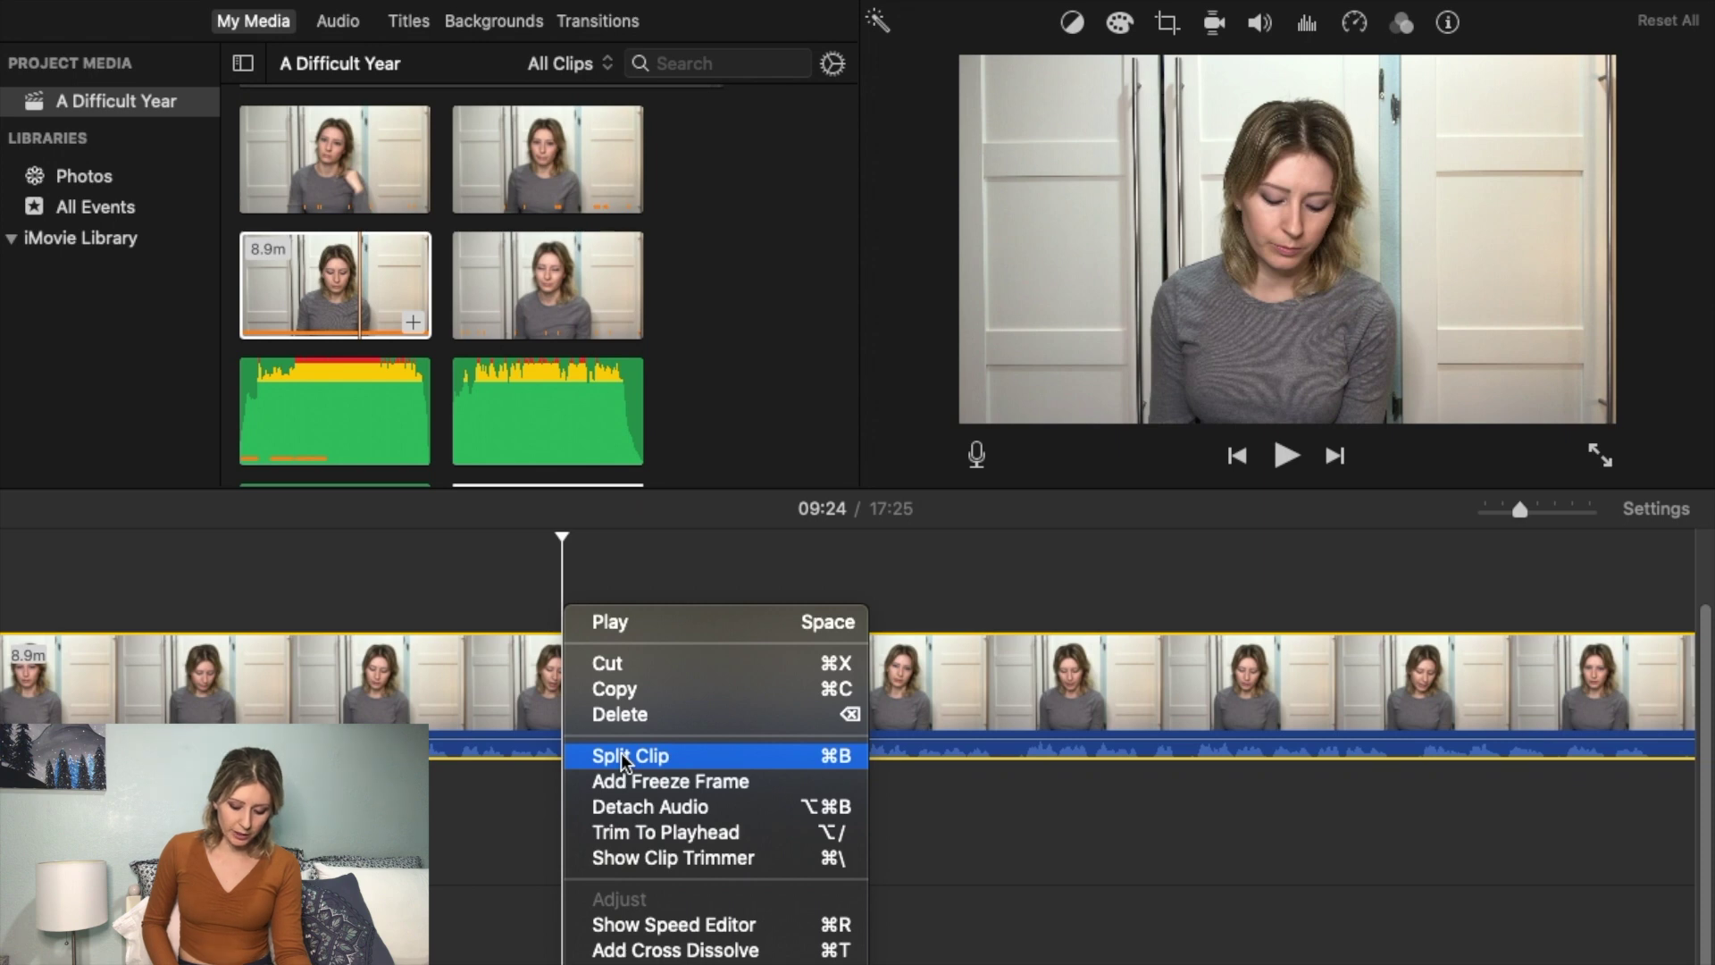
left_click(620, 753)
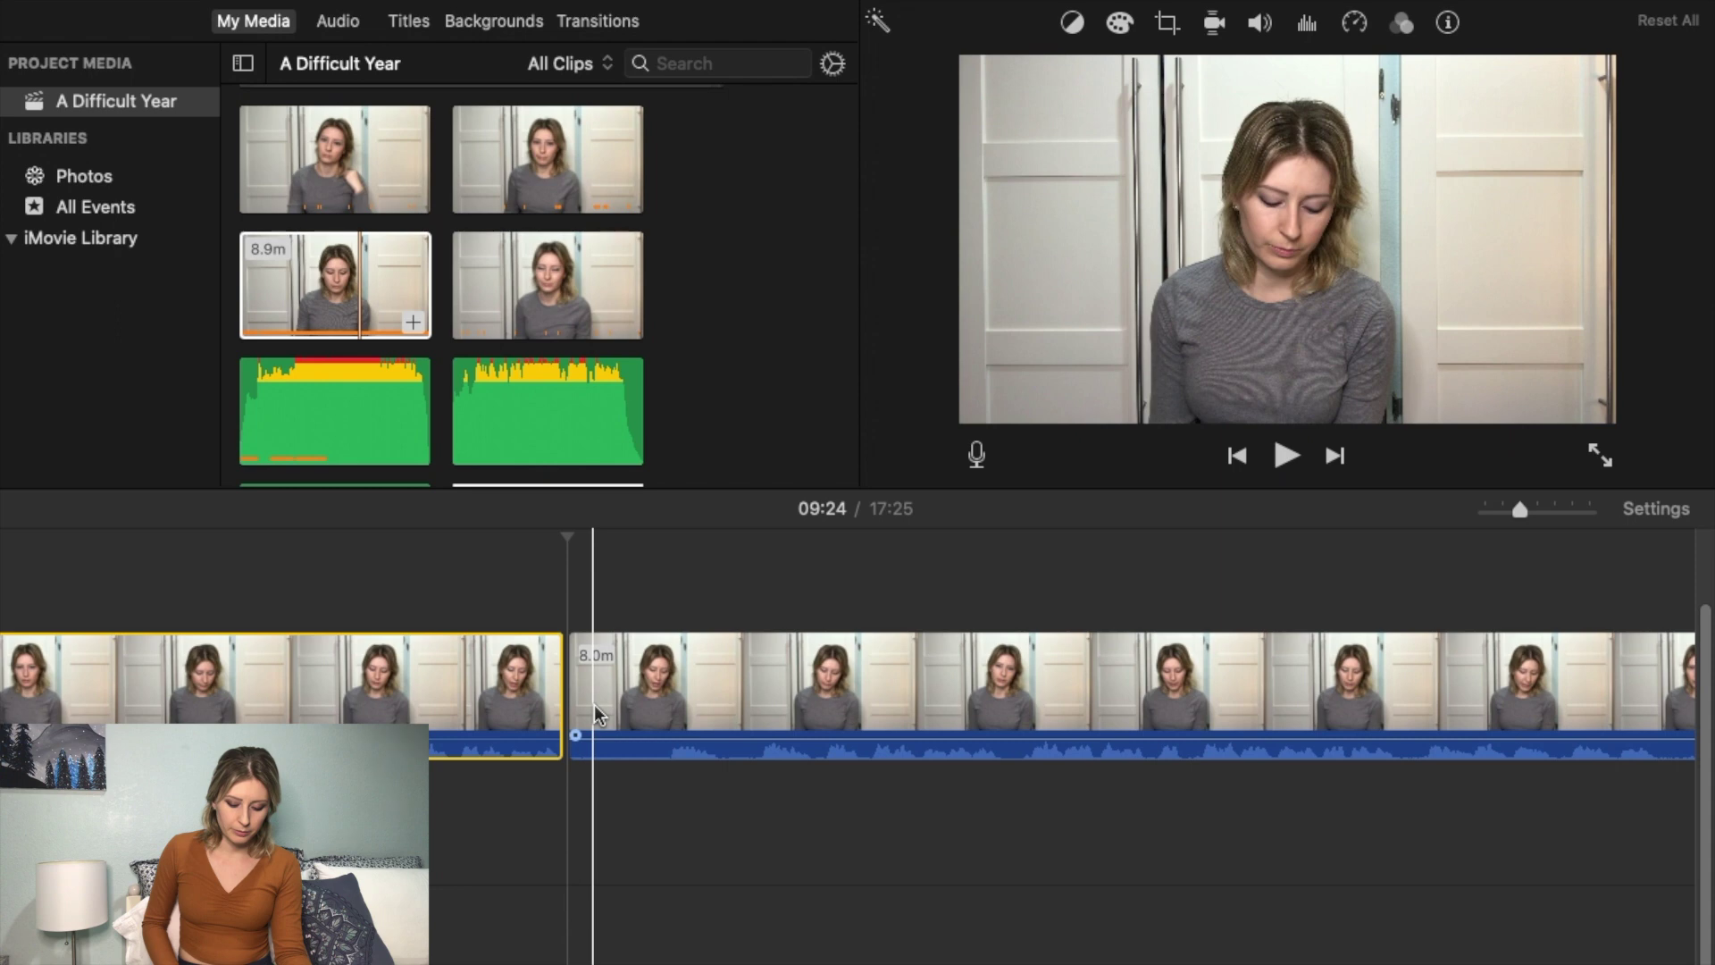
left_click(672, 688)
right_click(672, 688)
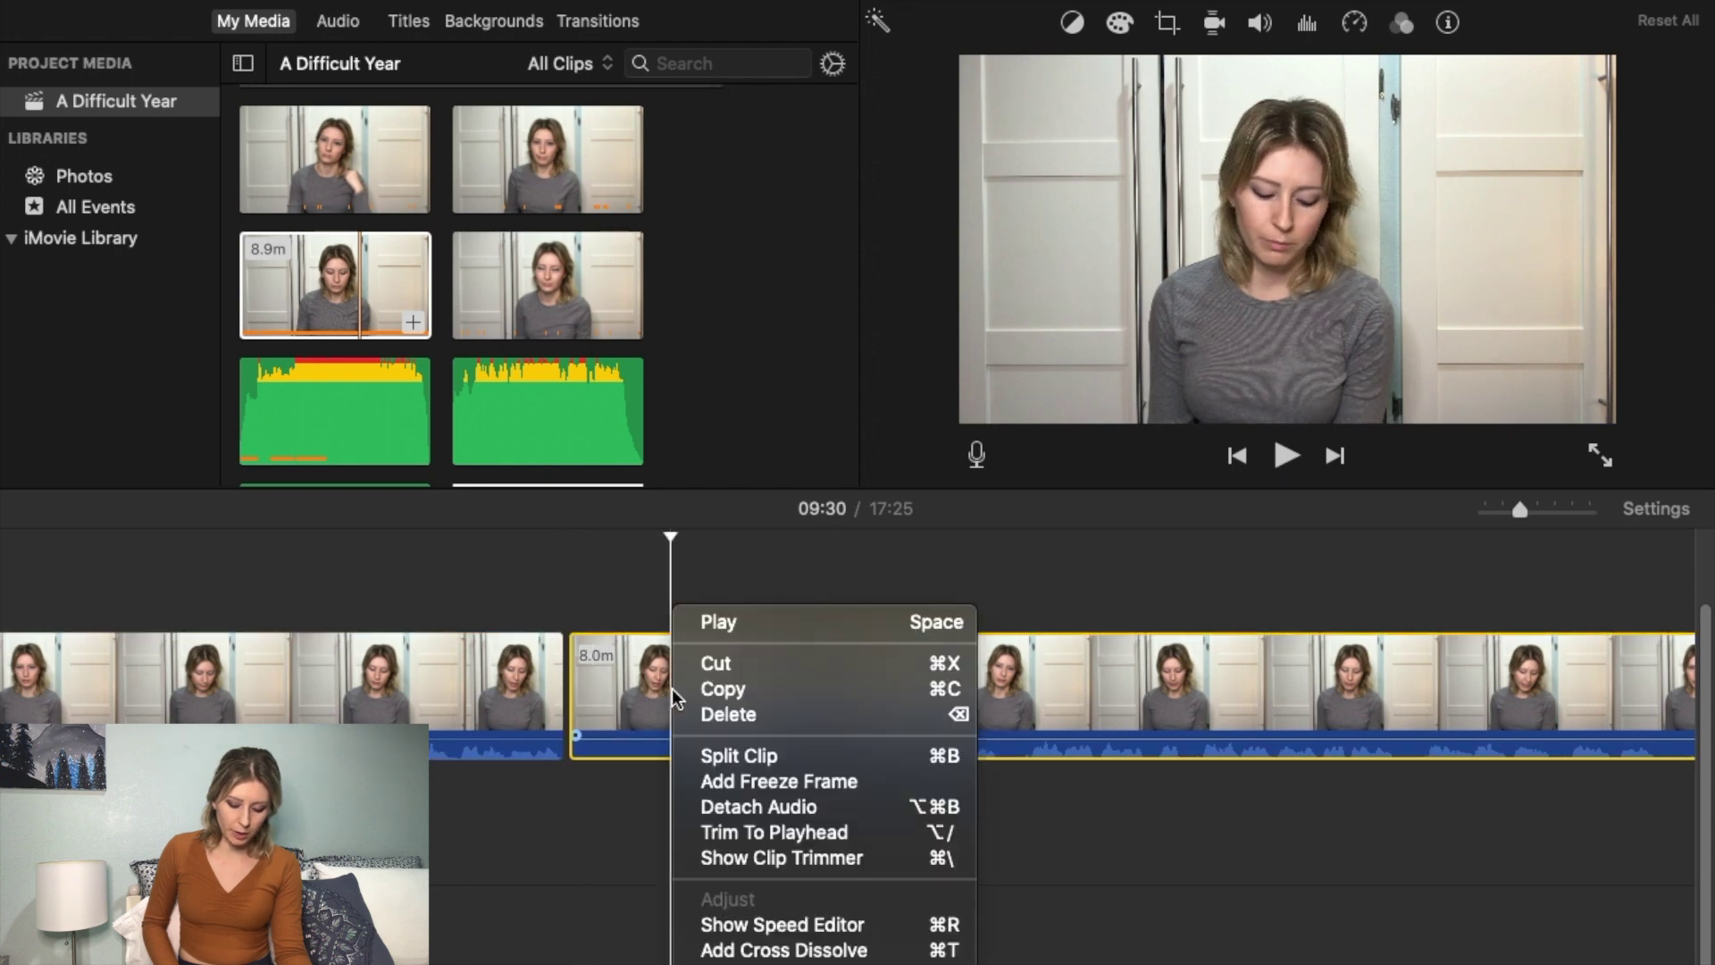
left_click(706, 755)
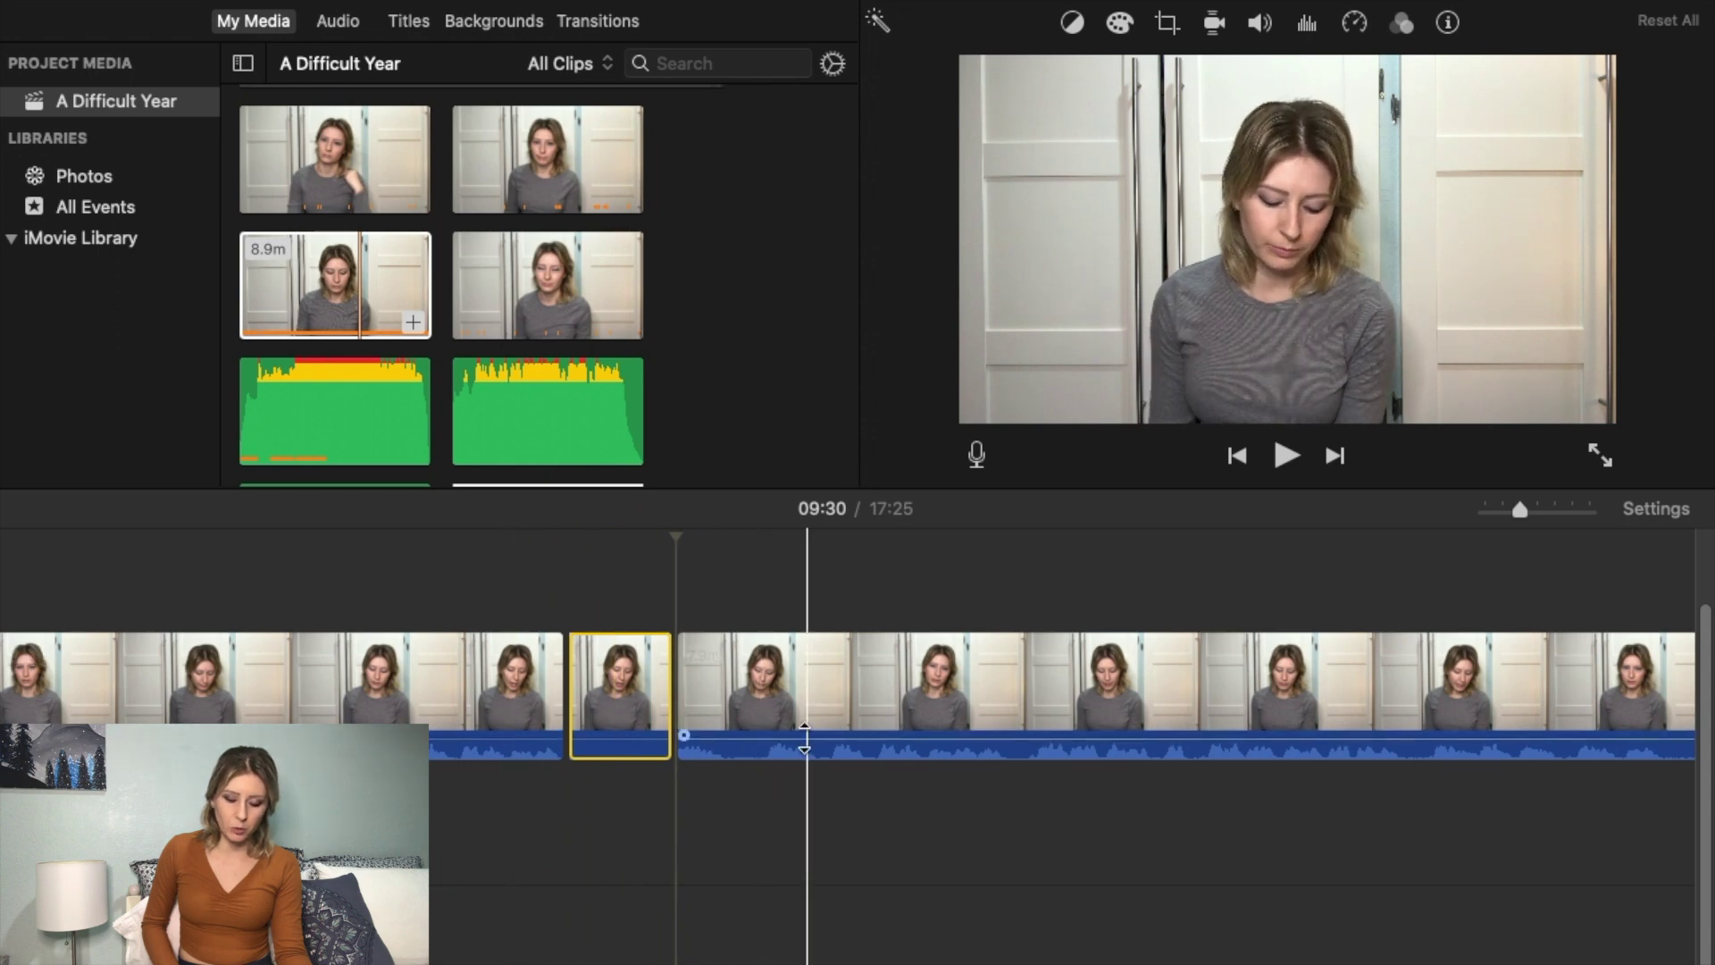
right_click(623, 663)
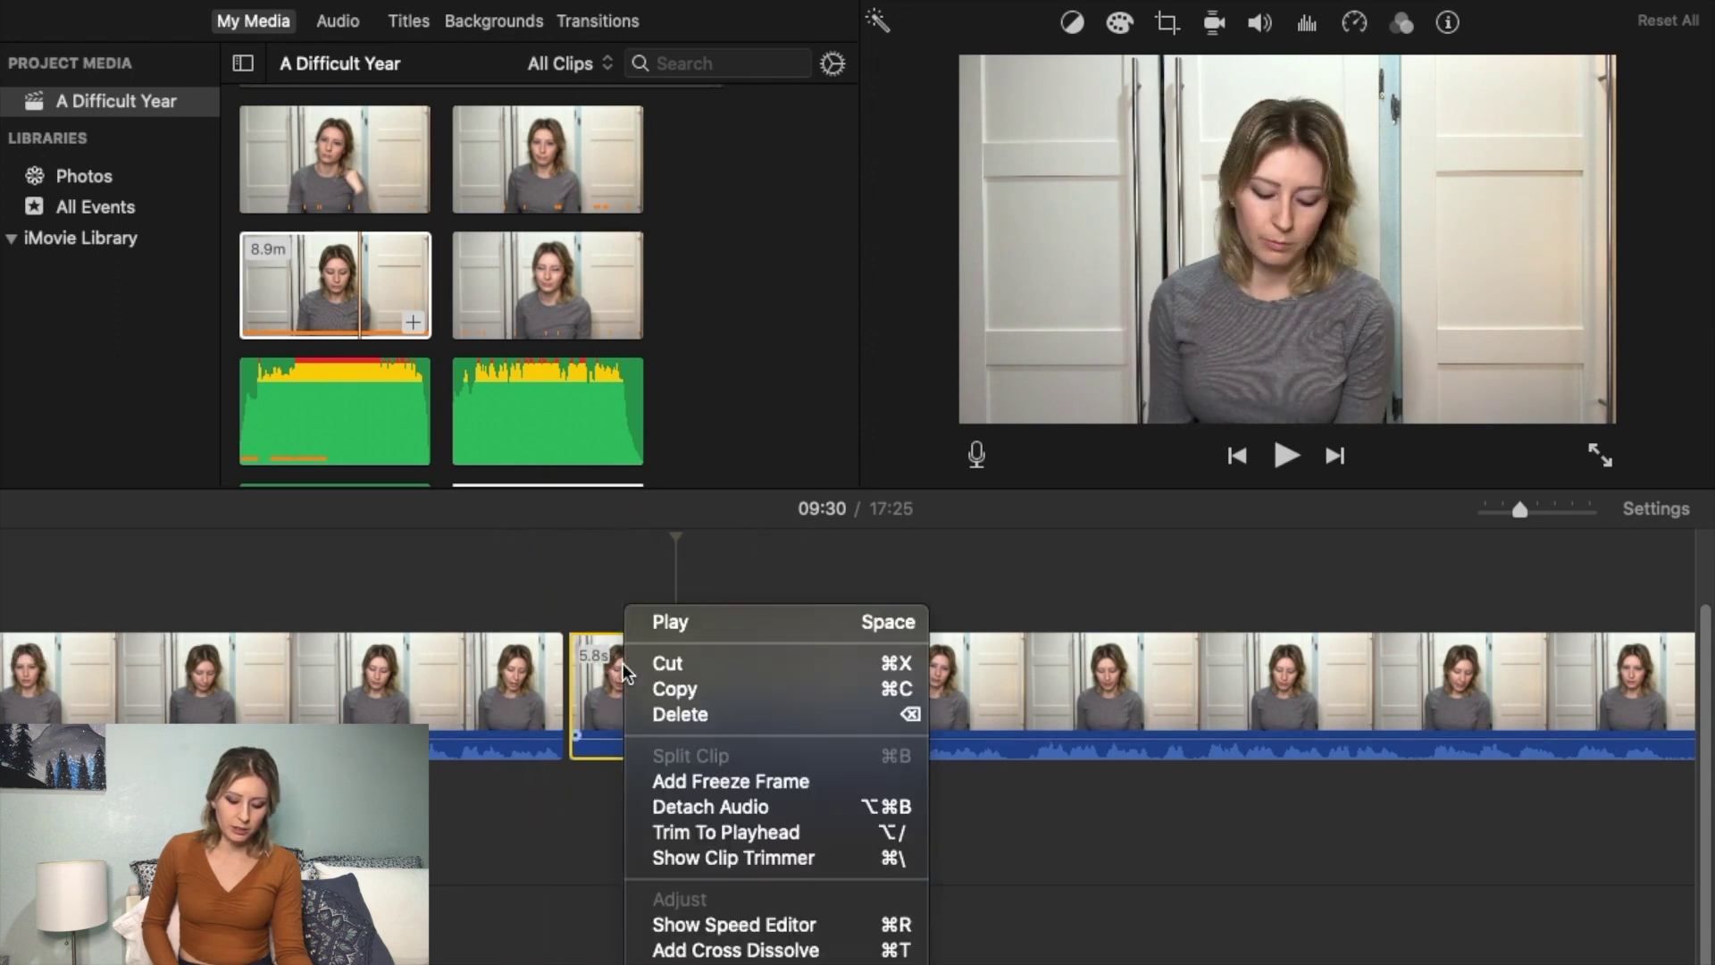
left_click(668, 717)
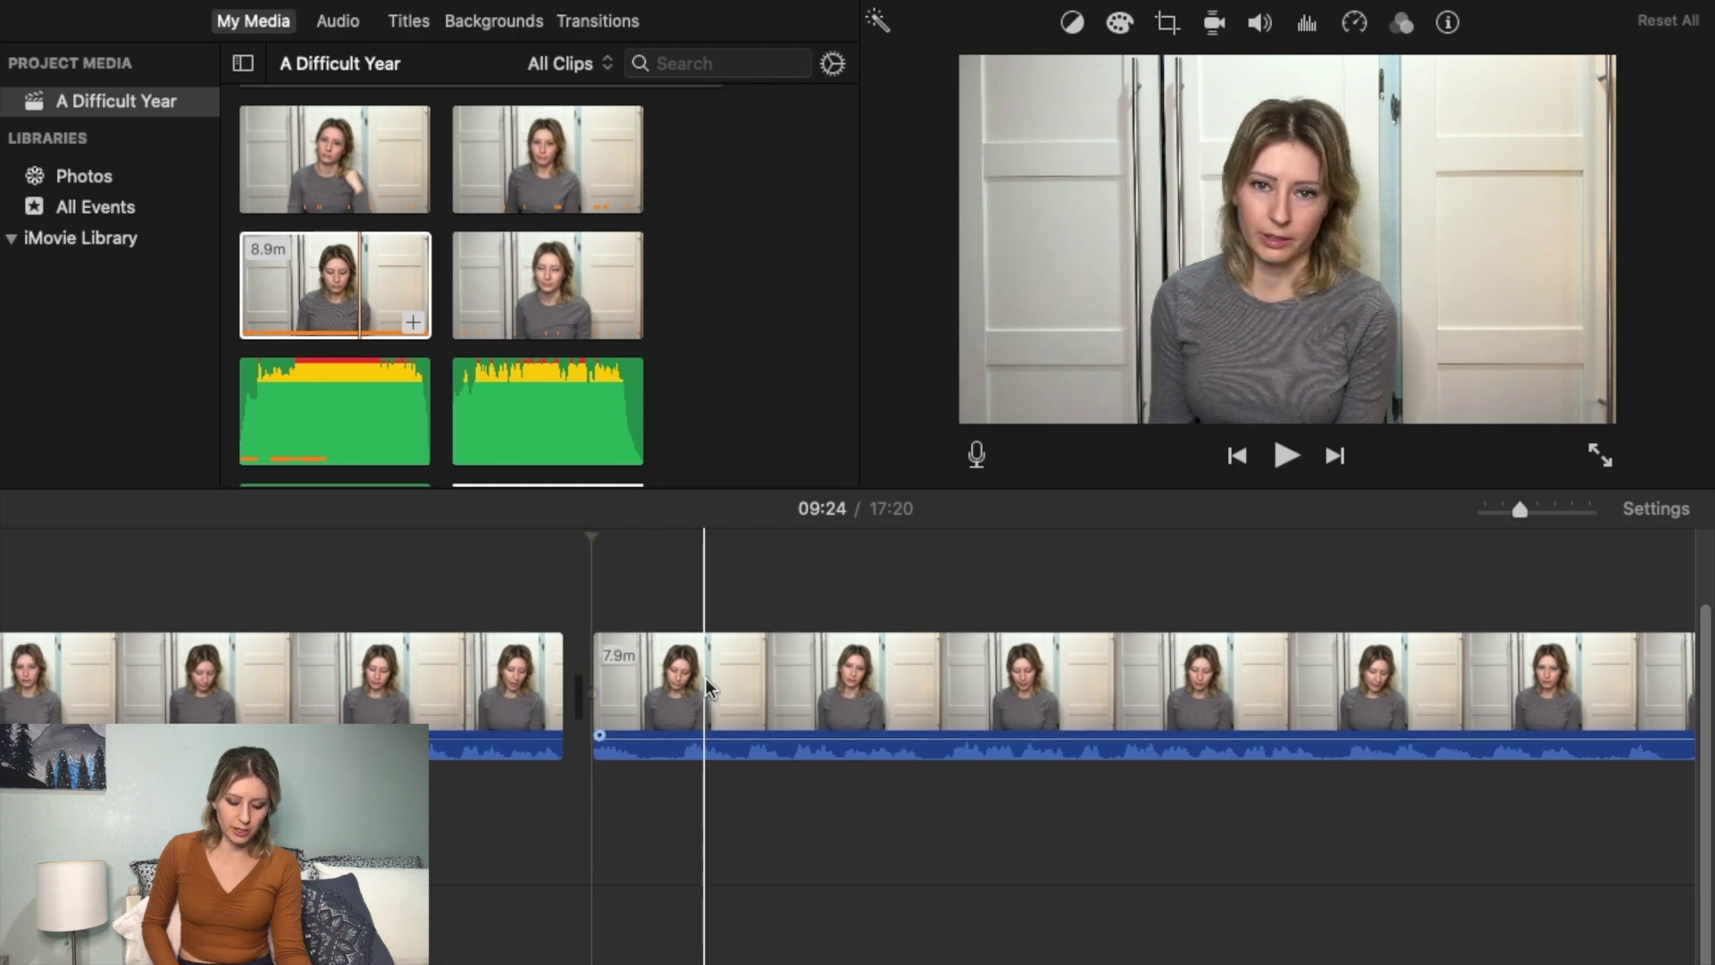
Split the remaining clip at the playhead to isolate an 8.0s piece, then deselect.
left_click(735, 670)
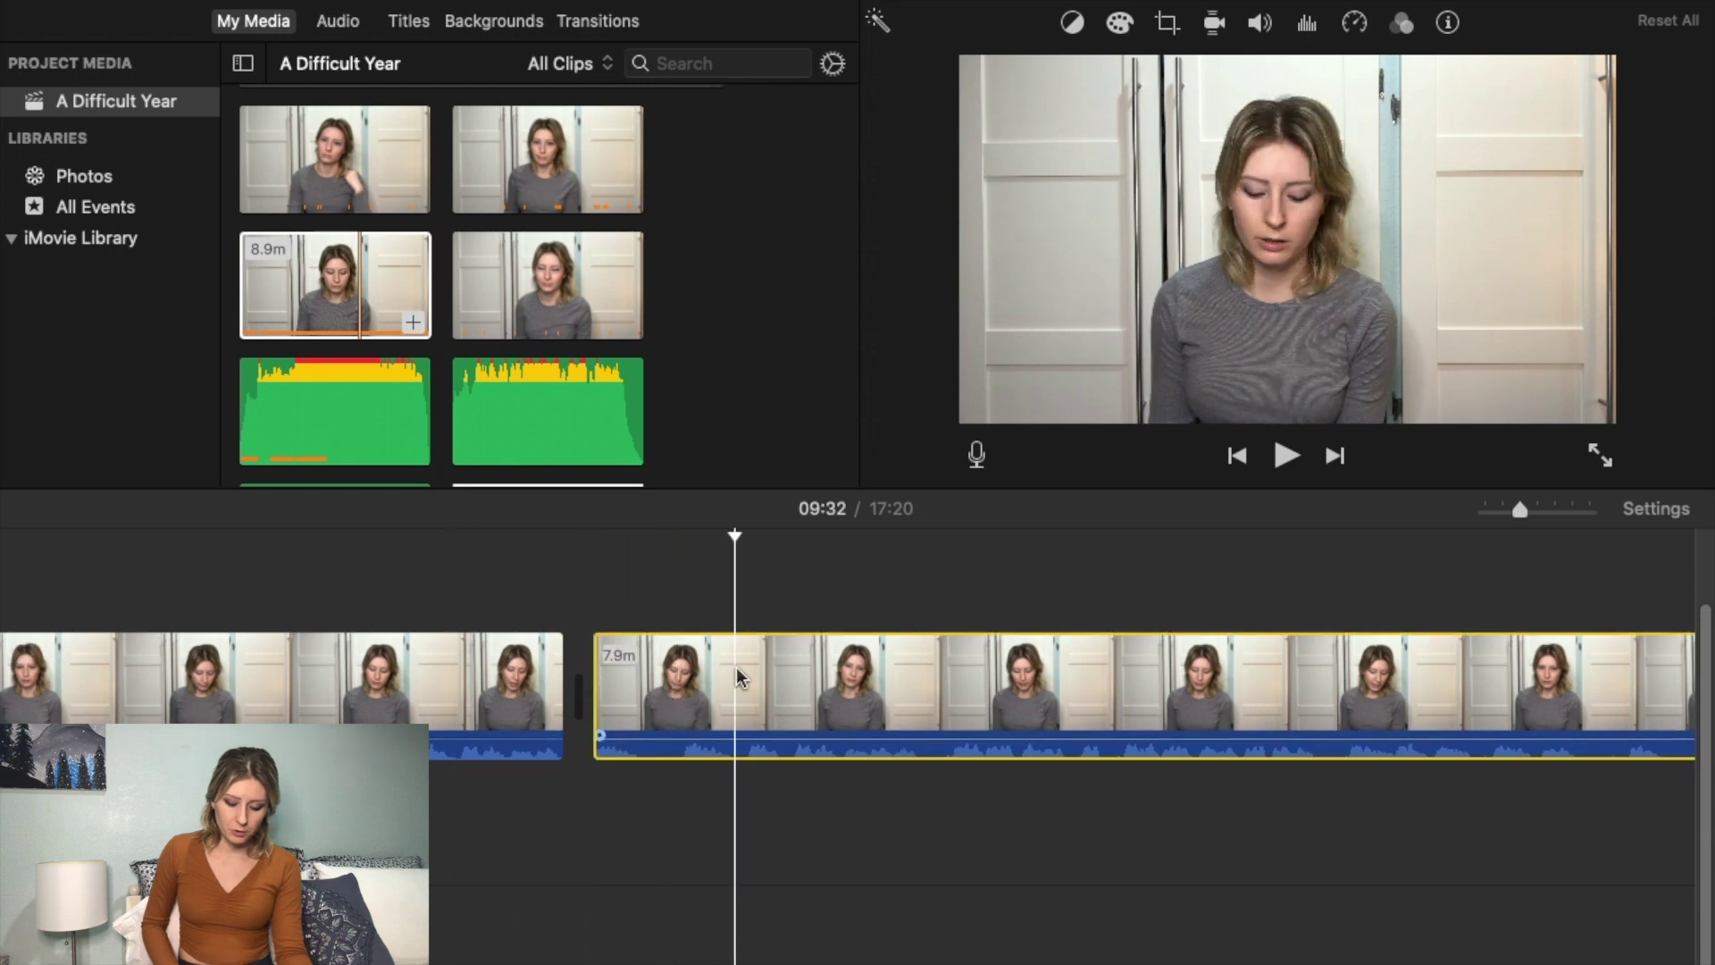
right_click(736, 667)
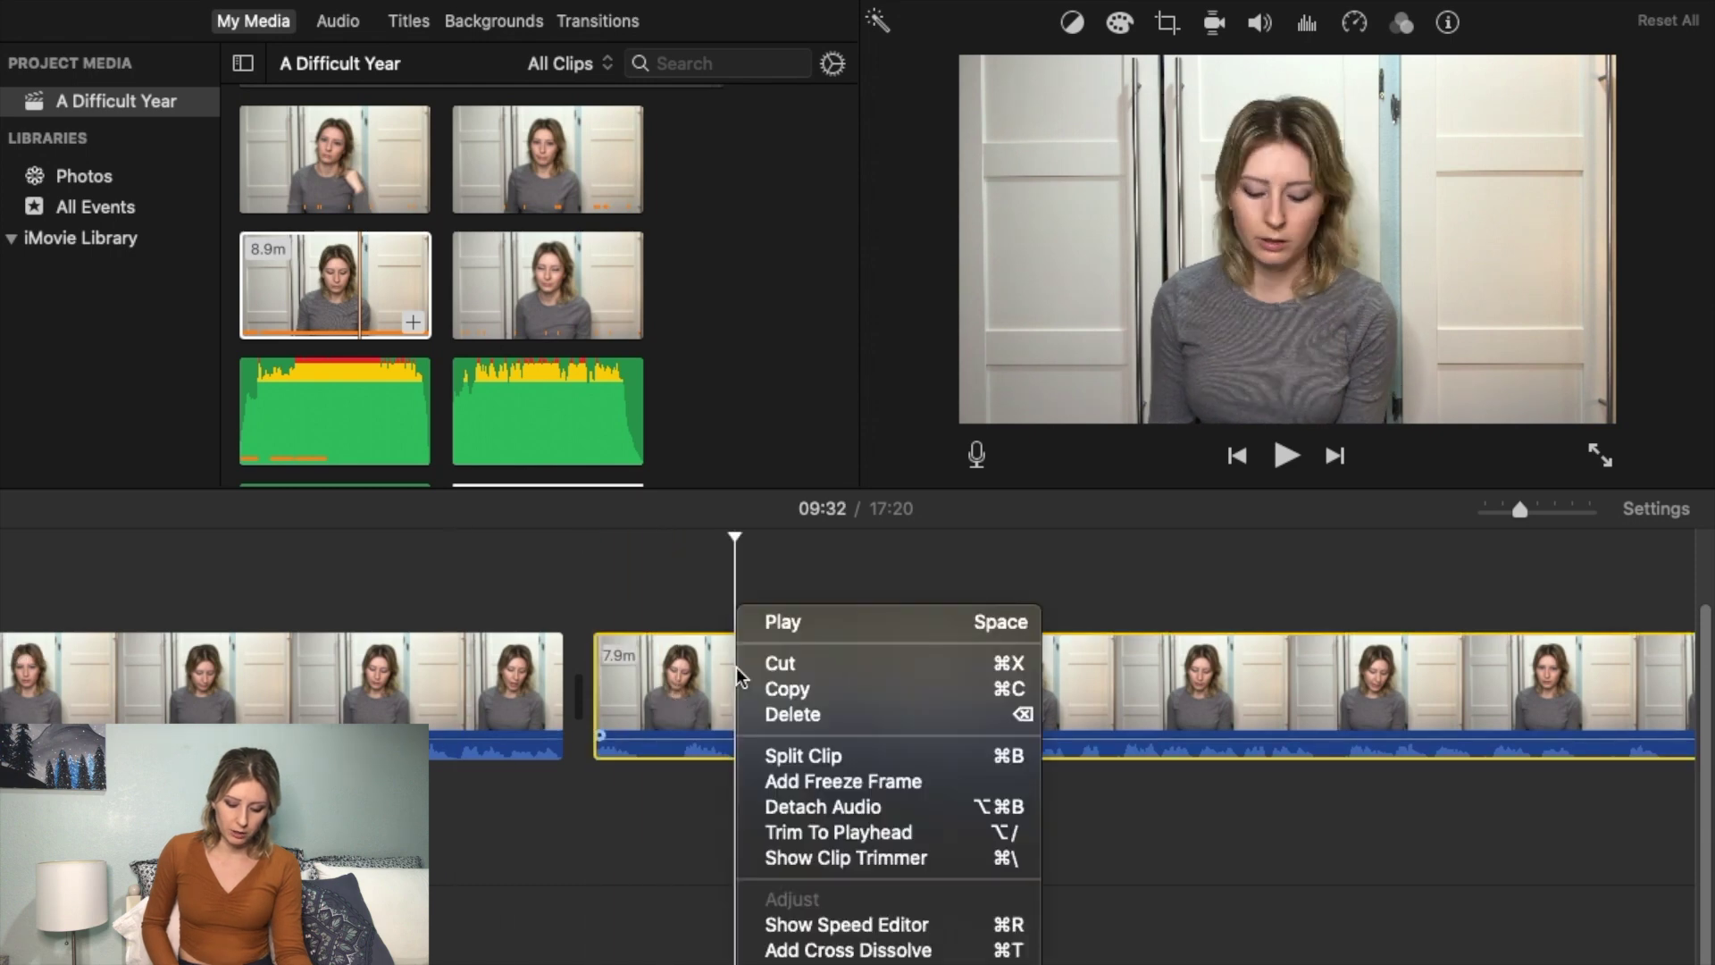
left_click(785, 748)
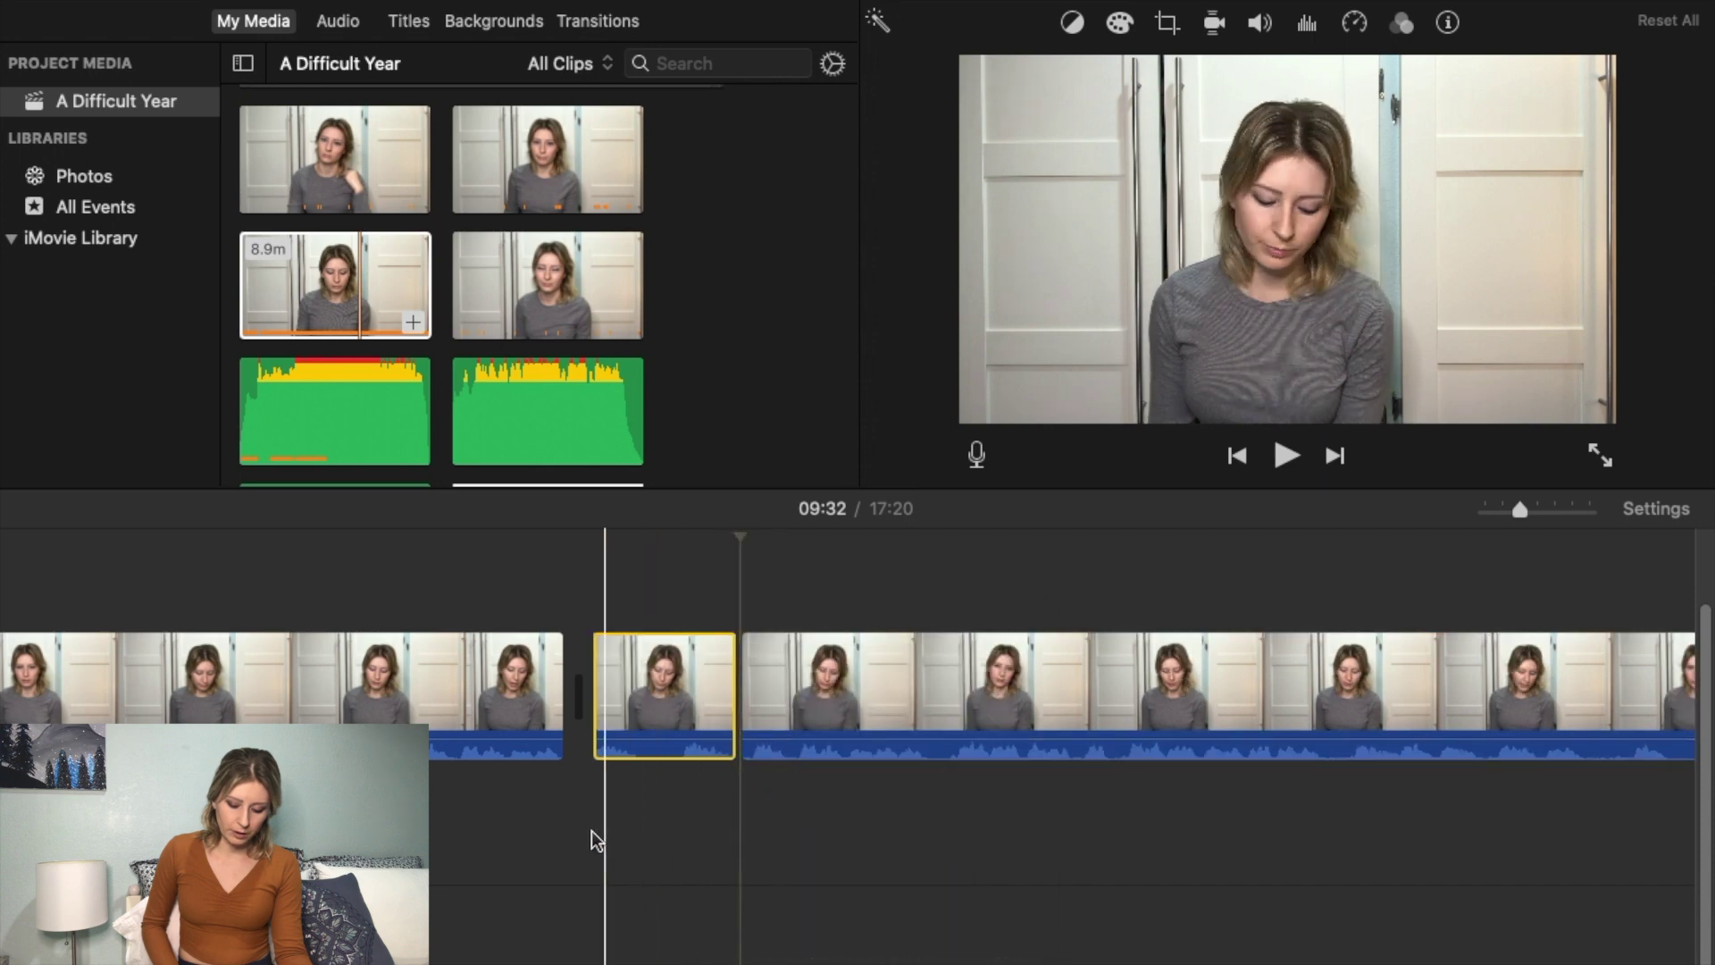
left_click(824, 813)
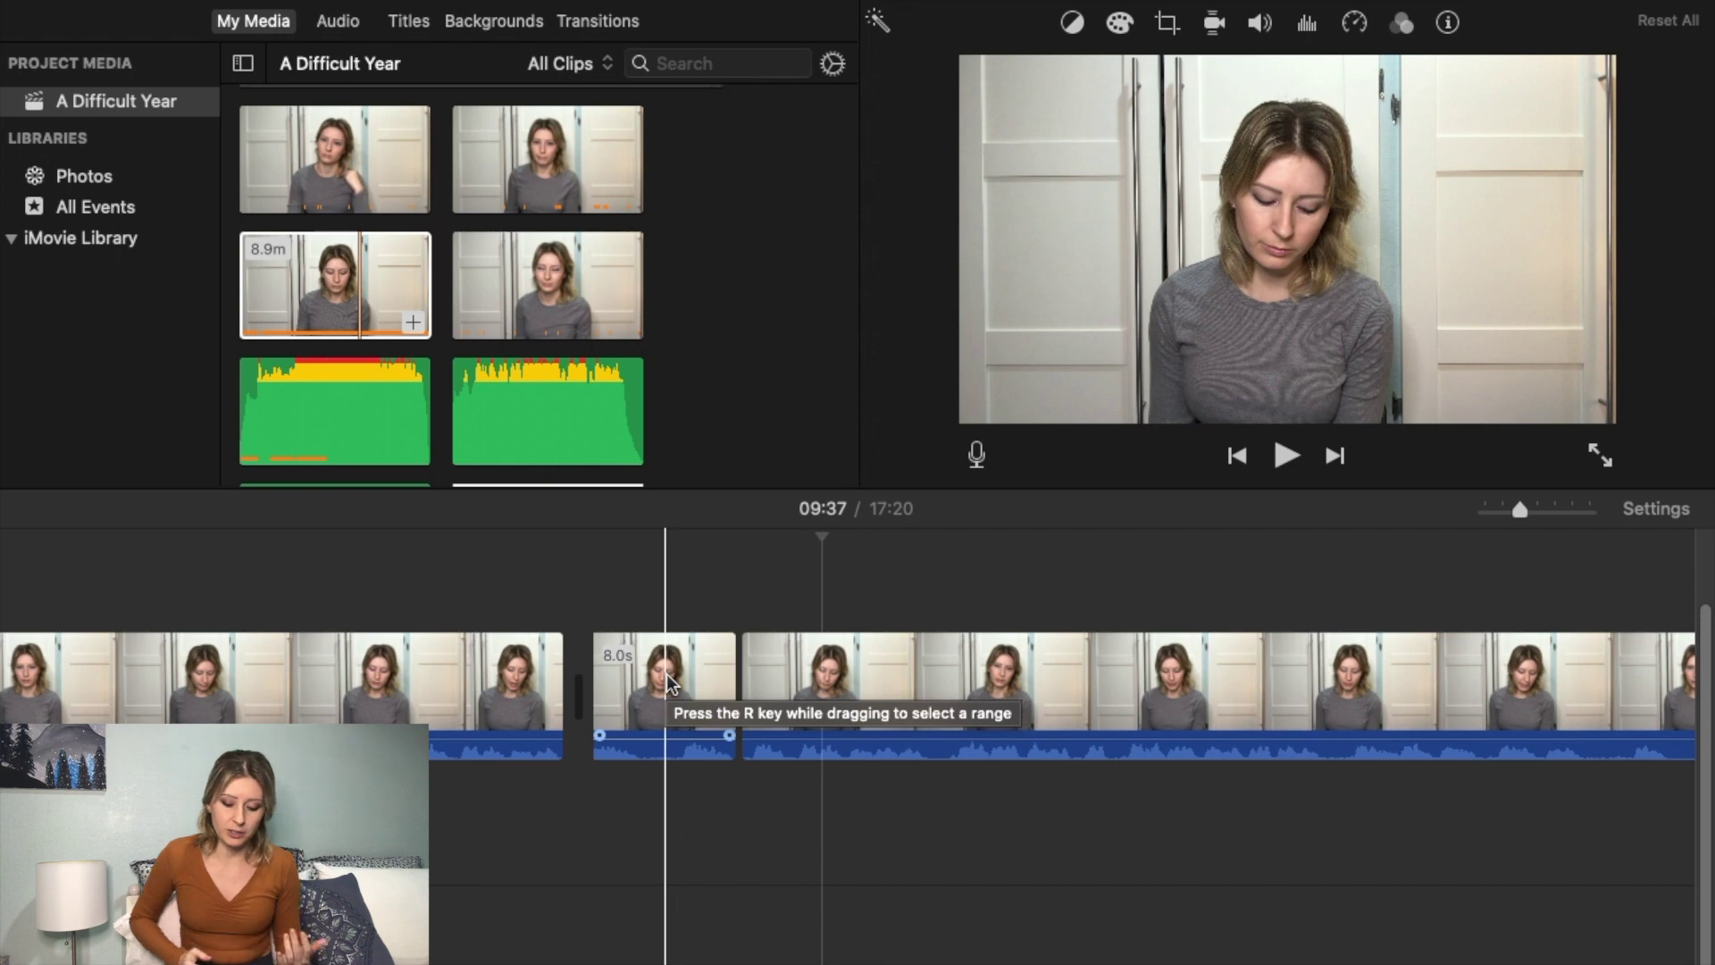
Split the following clip at 09:57 and select the resulting 24.8s clip.
right_click(1208, 688)
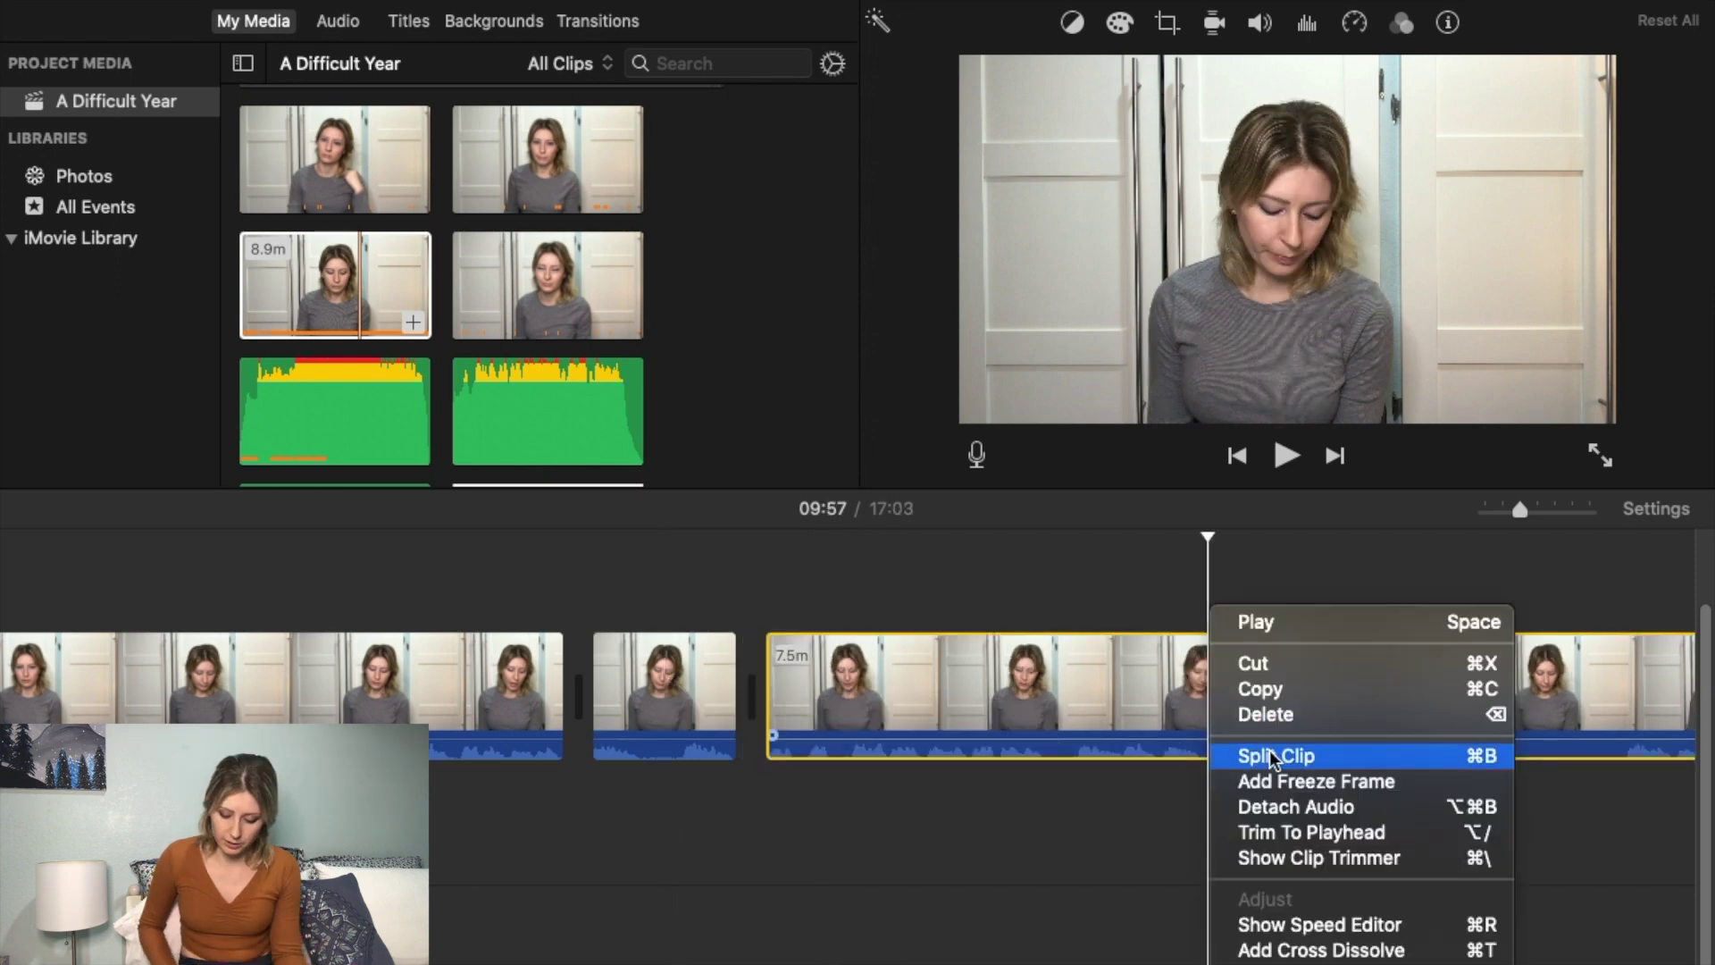
left_click(1268, 750)
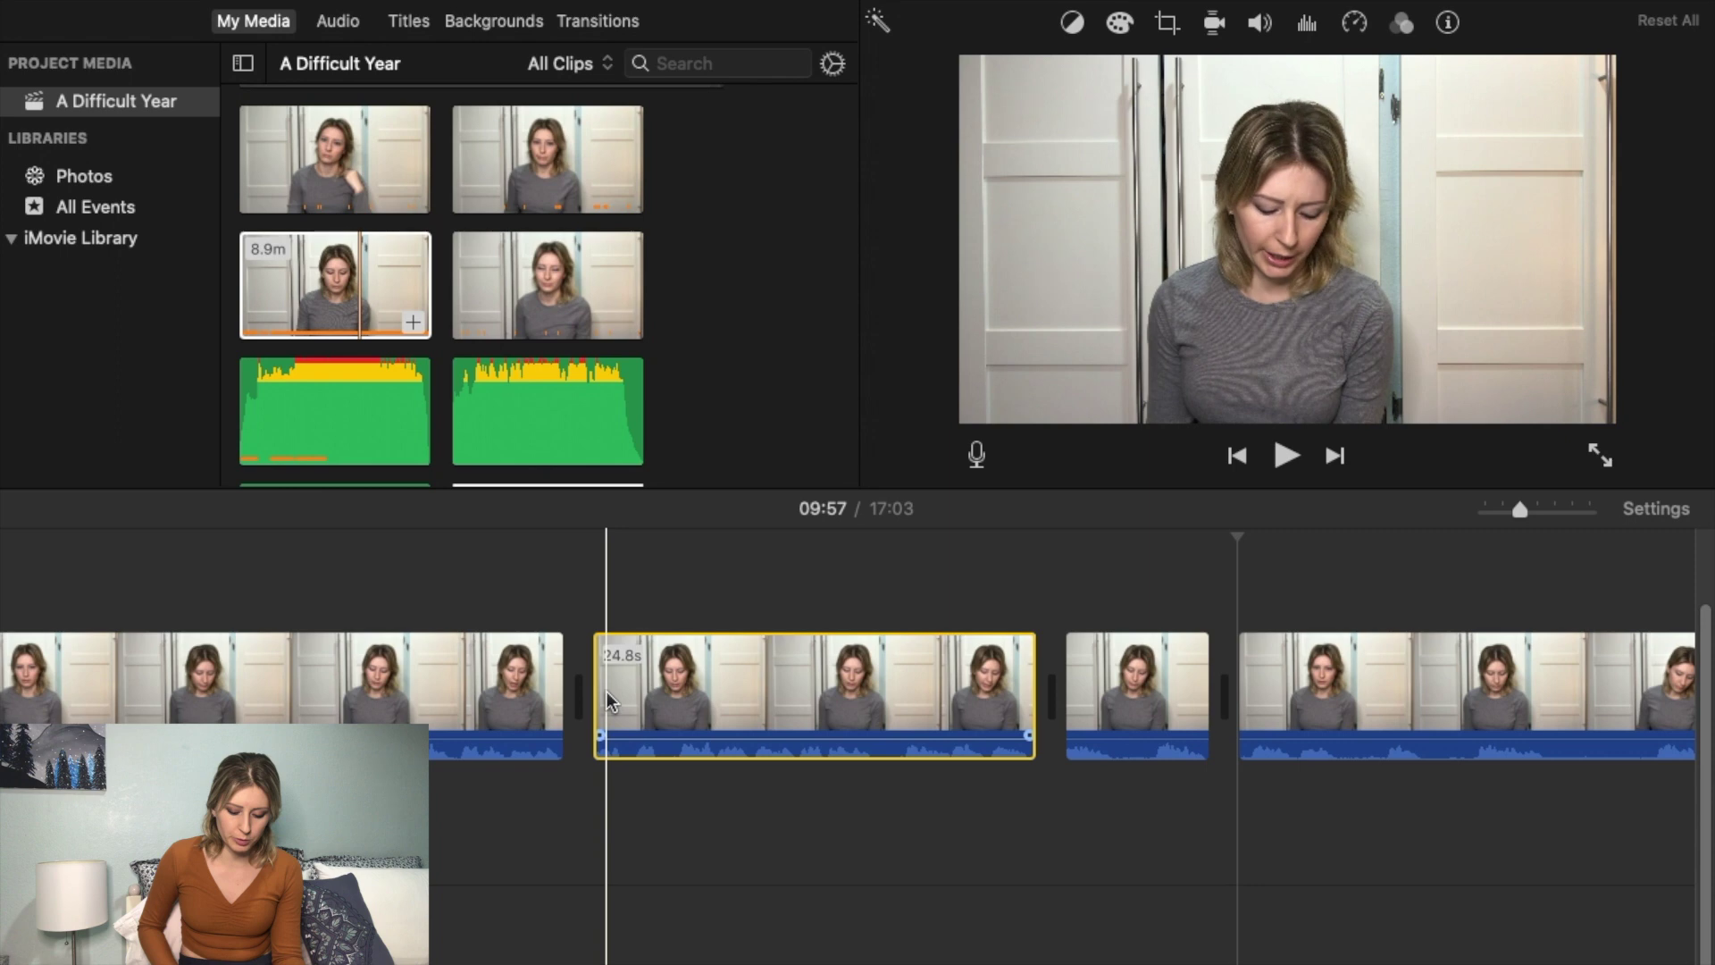
left_click(491, 700)
left_click(659, 679)
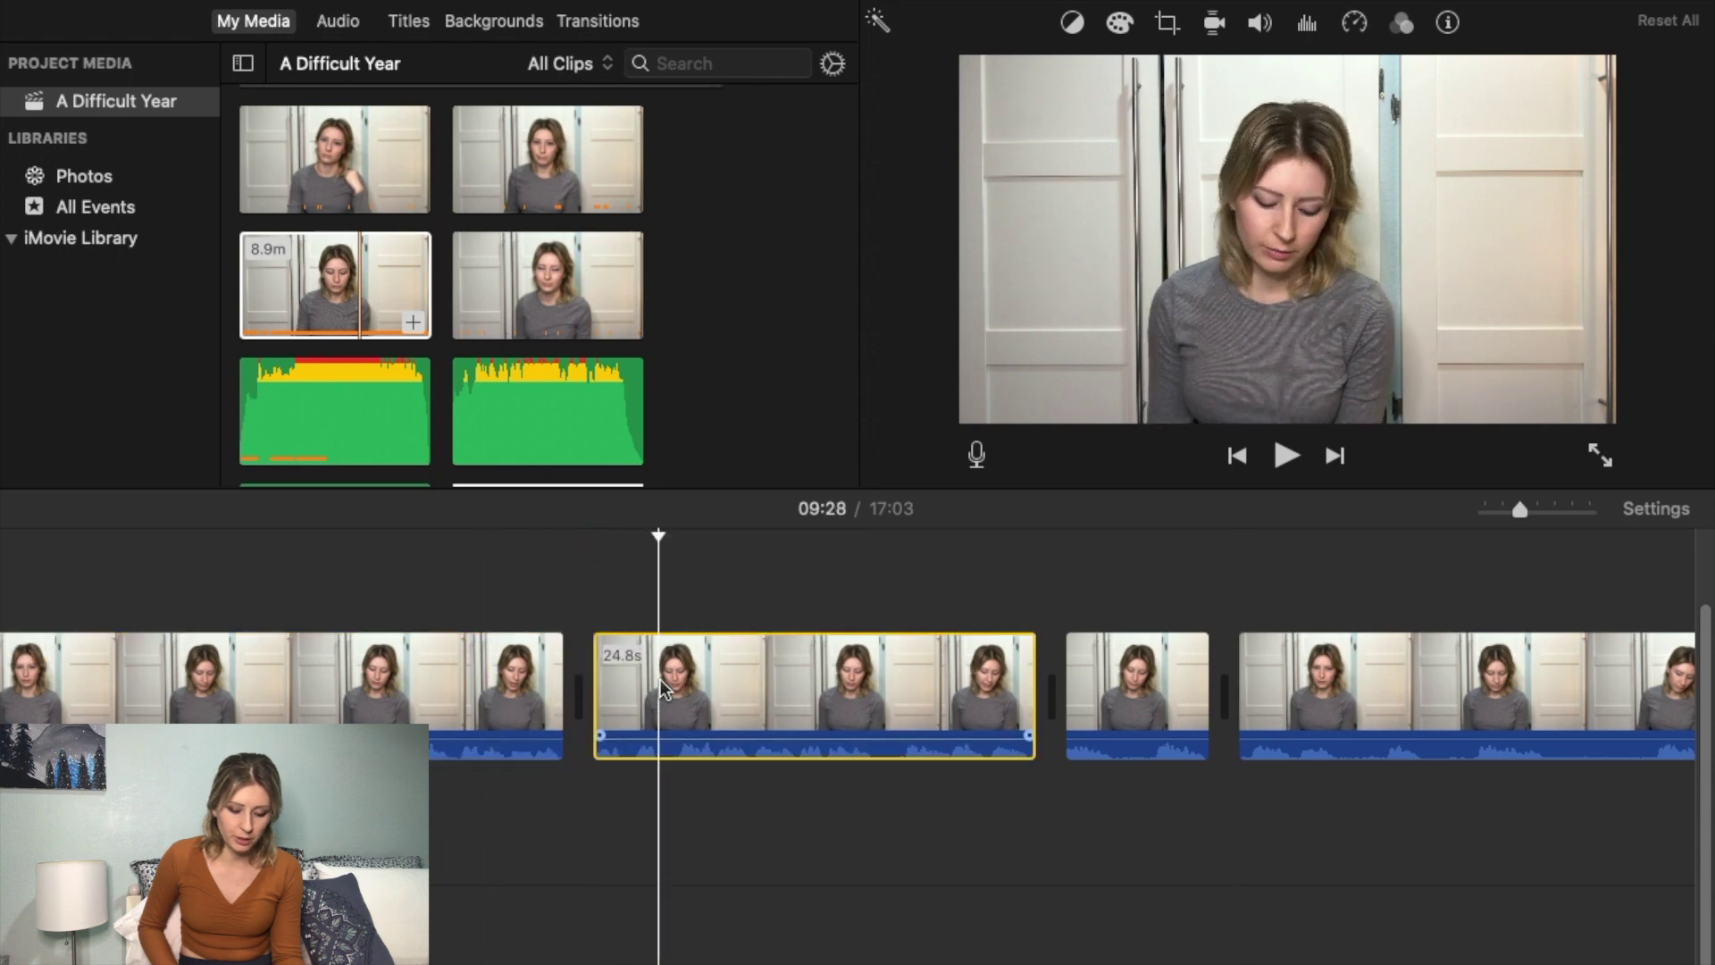
Place a Fade to Black transition between the first two clips and show its duration setting.
left_click(593, 20)
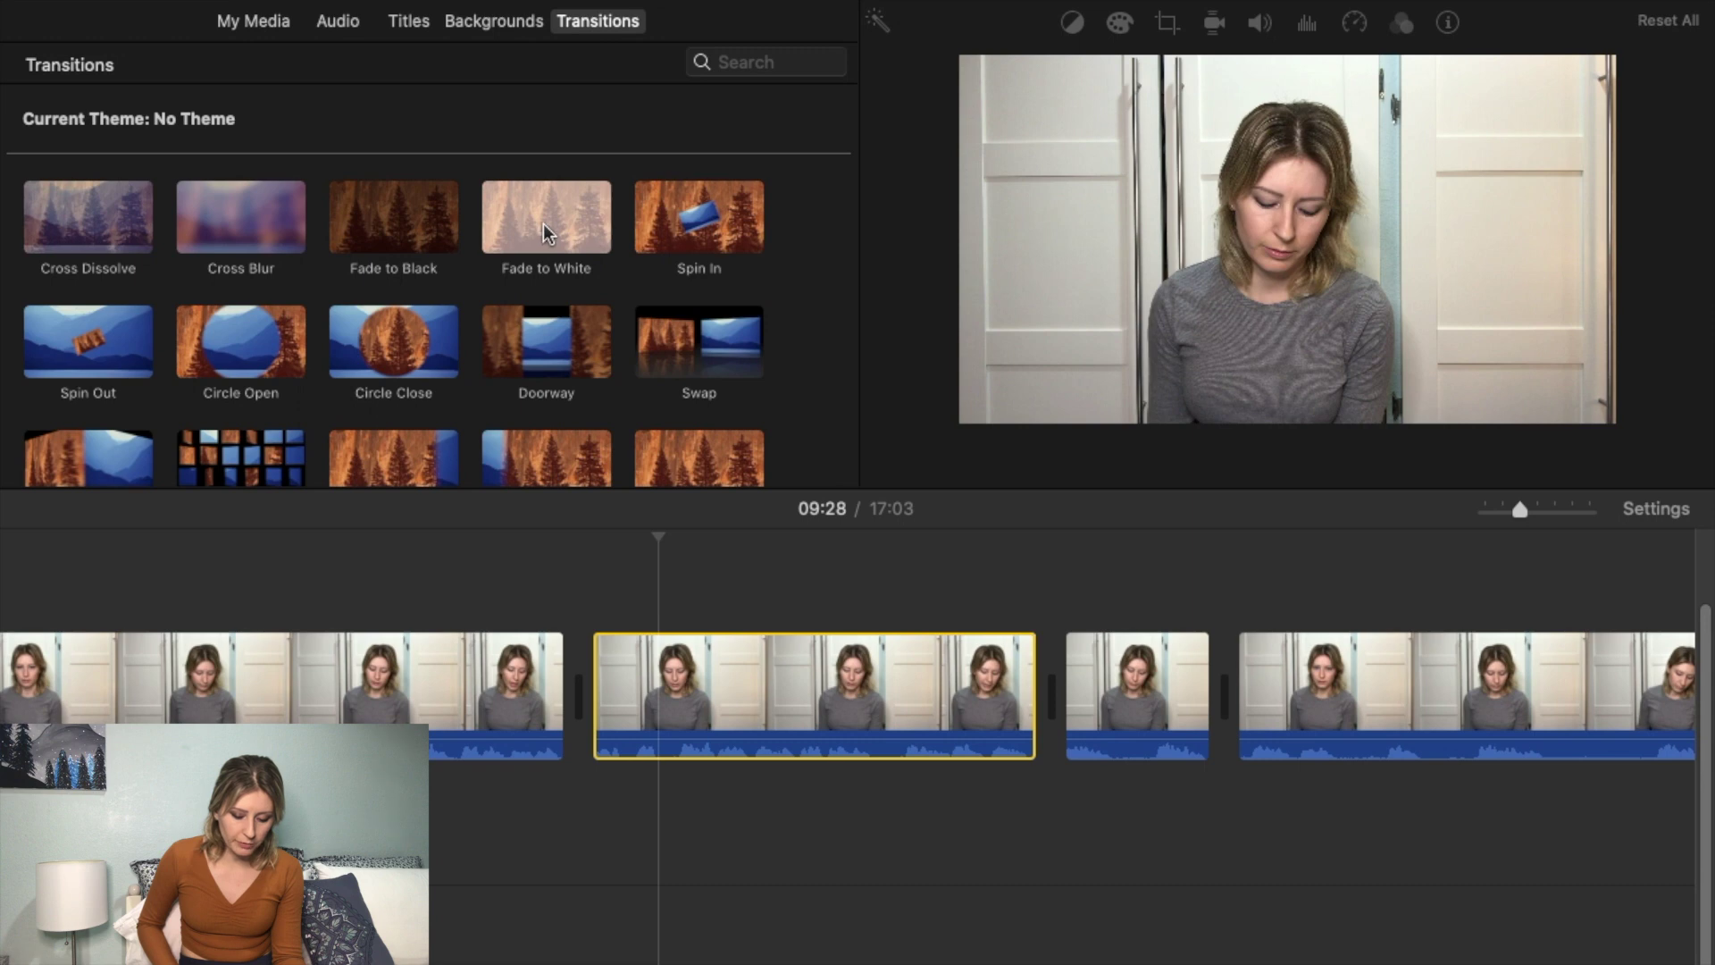
left_click(406, 230)
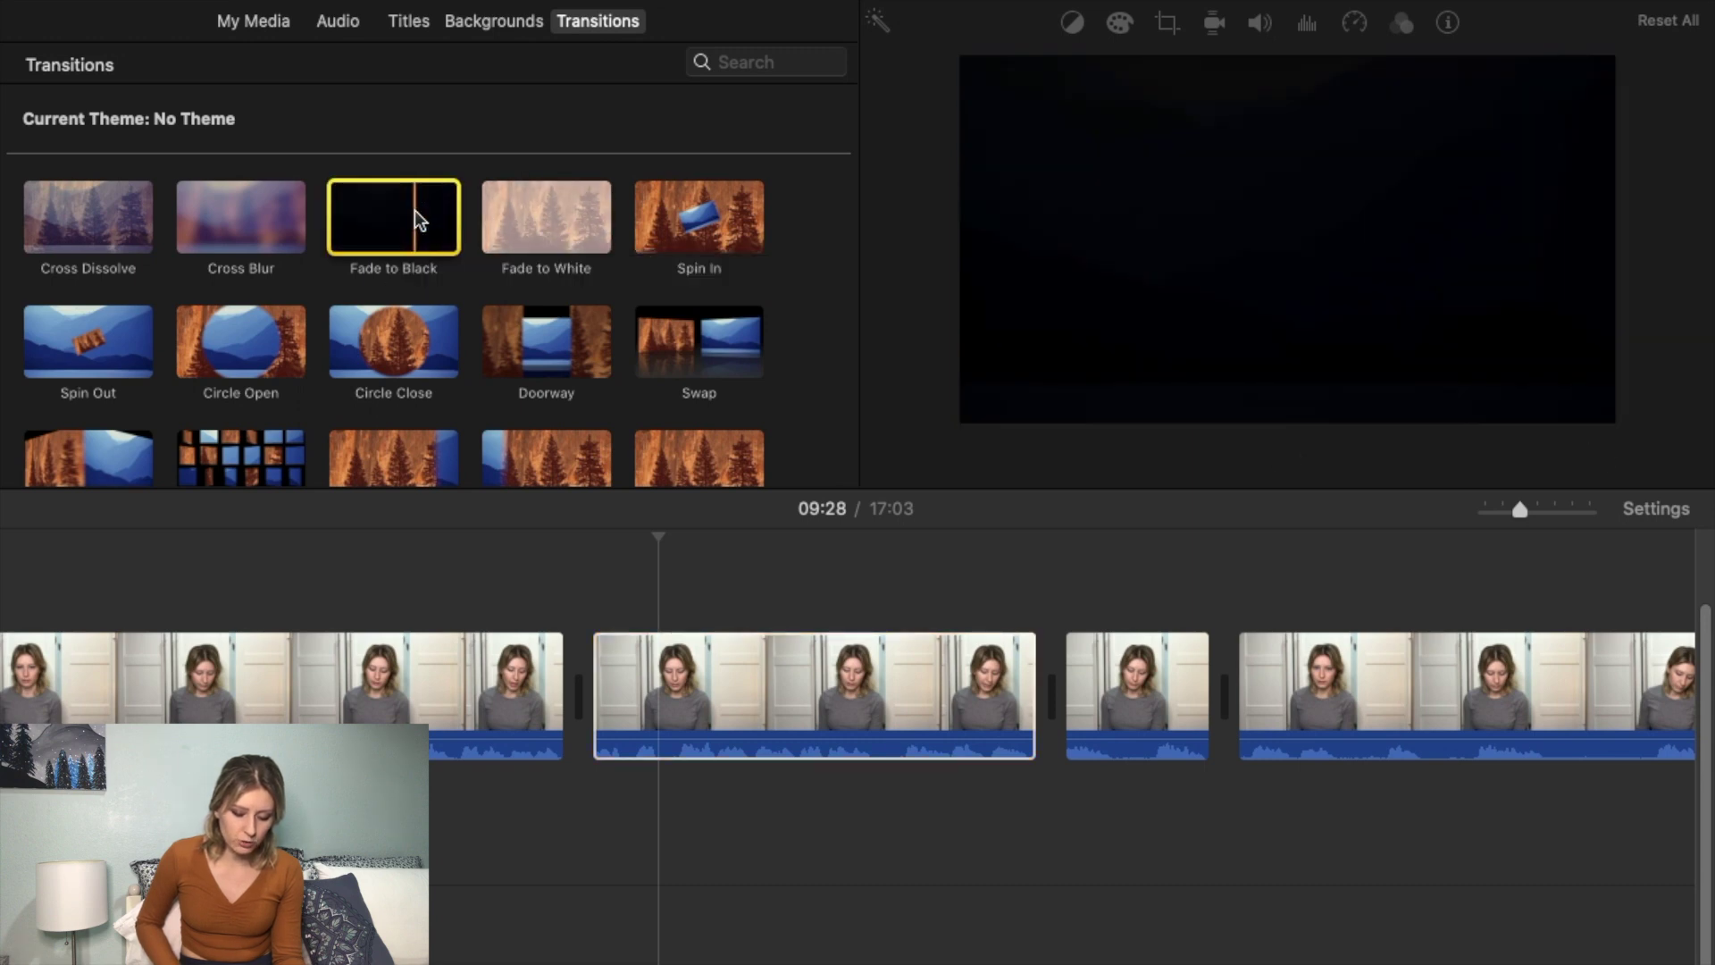
mouse_move(415, 210)
left_mouse_down()
mouse_move(548, 518)
mouse_move(567, 708)
left_mouse_up()
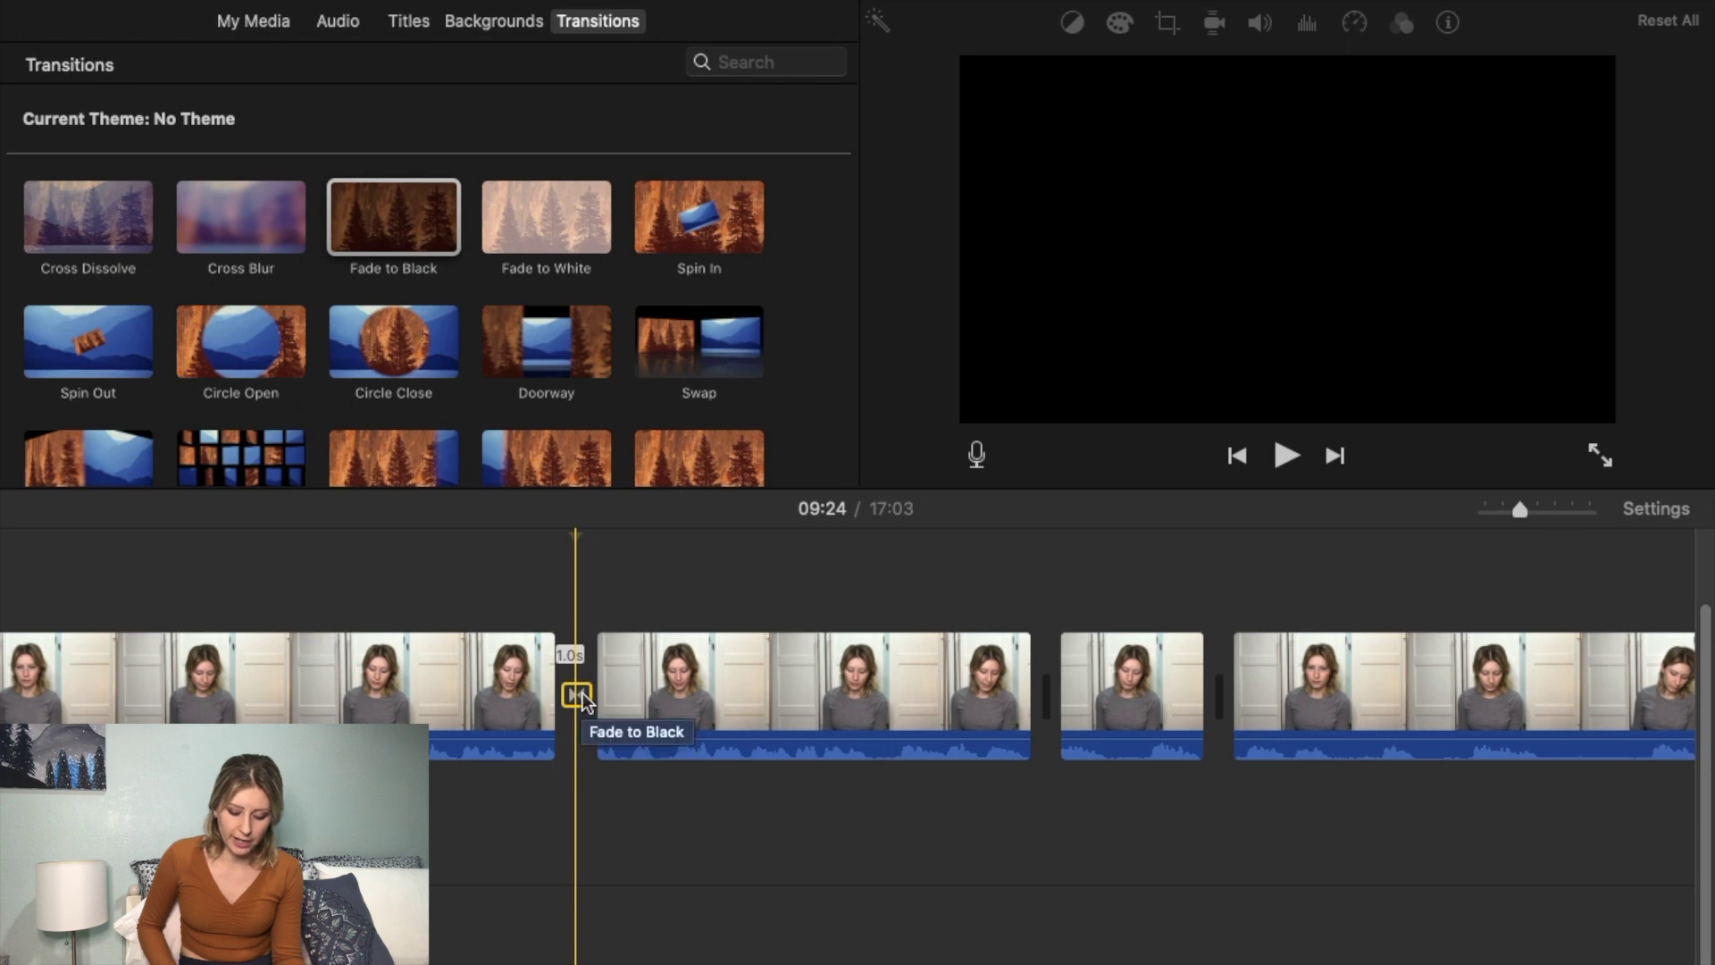
double_click(576, 695)
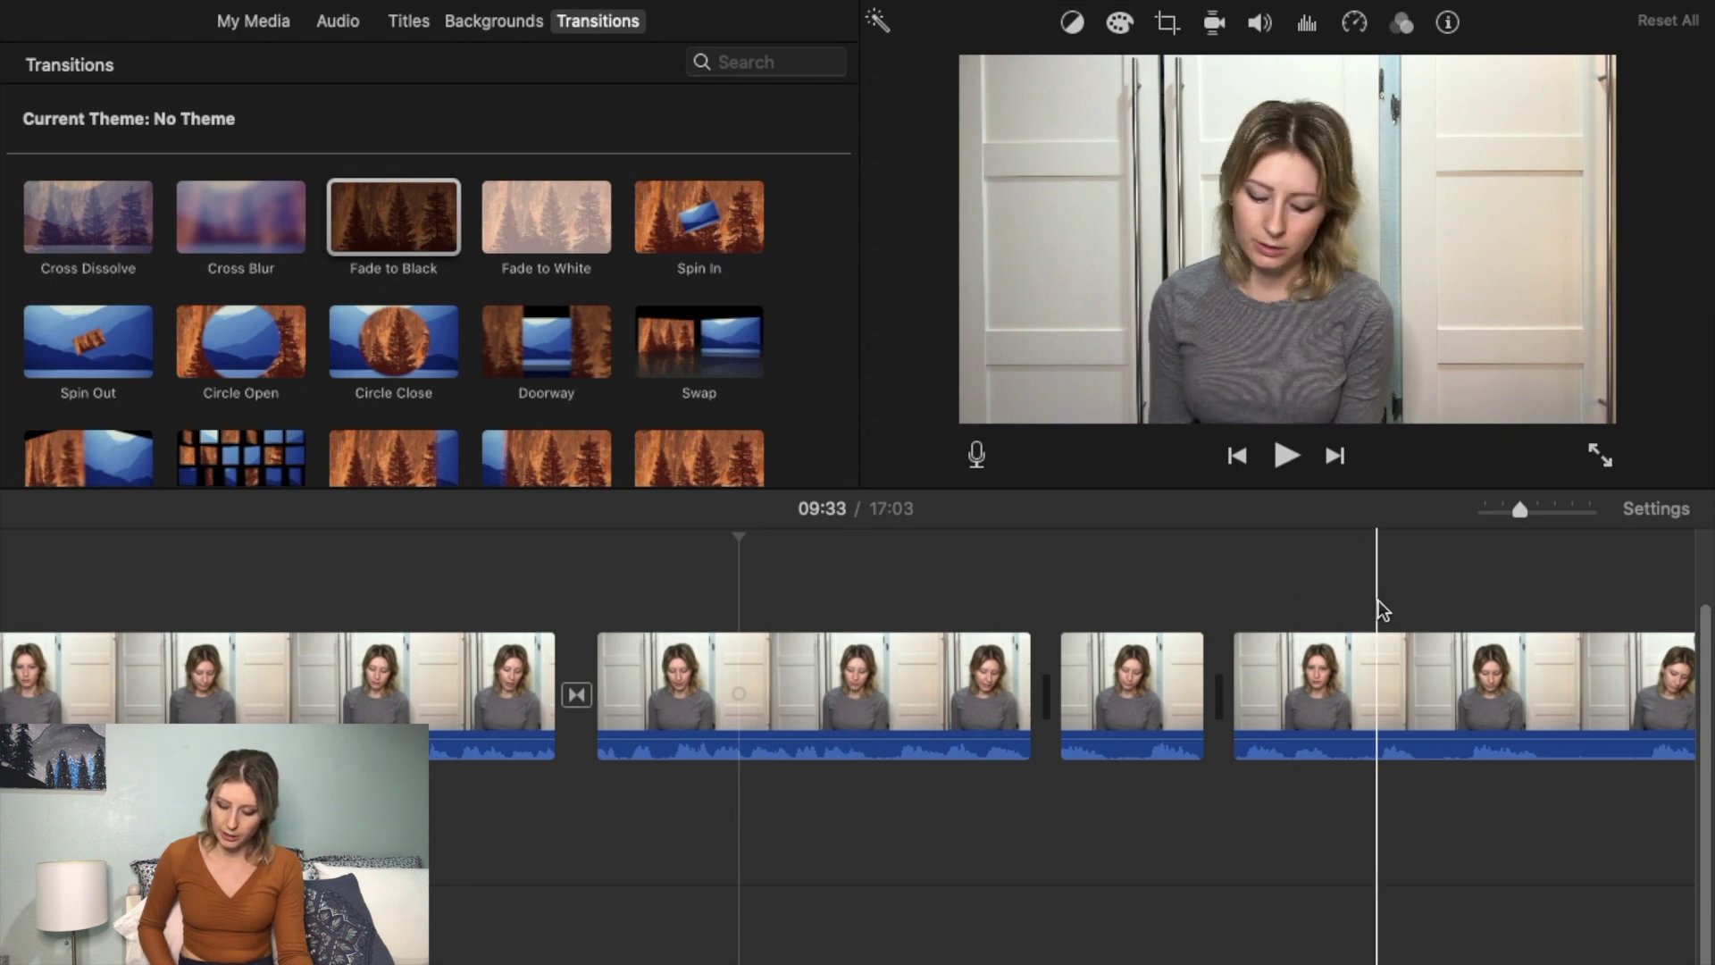
Accept the 1.0-second Fade to Black duration and zoom the timeline in.
left_click(1547, 514)
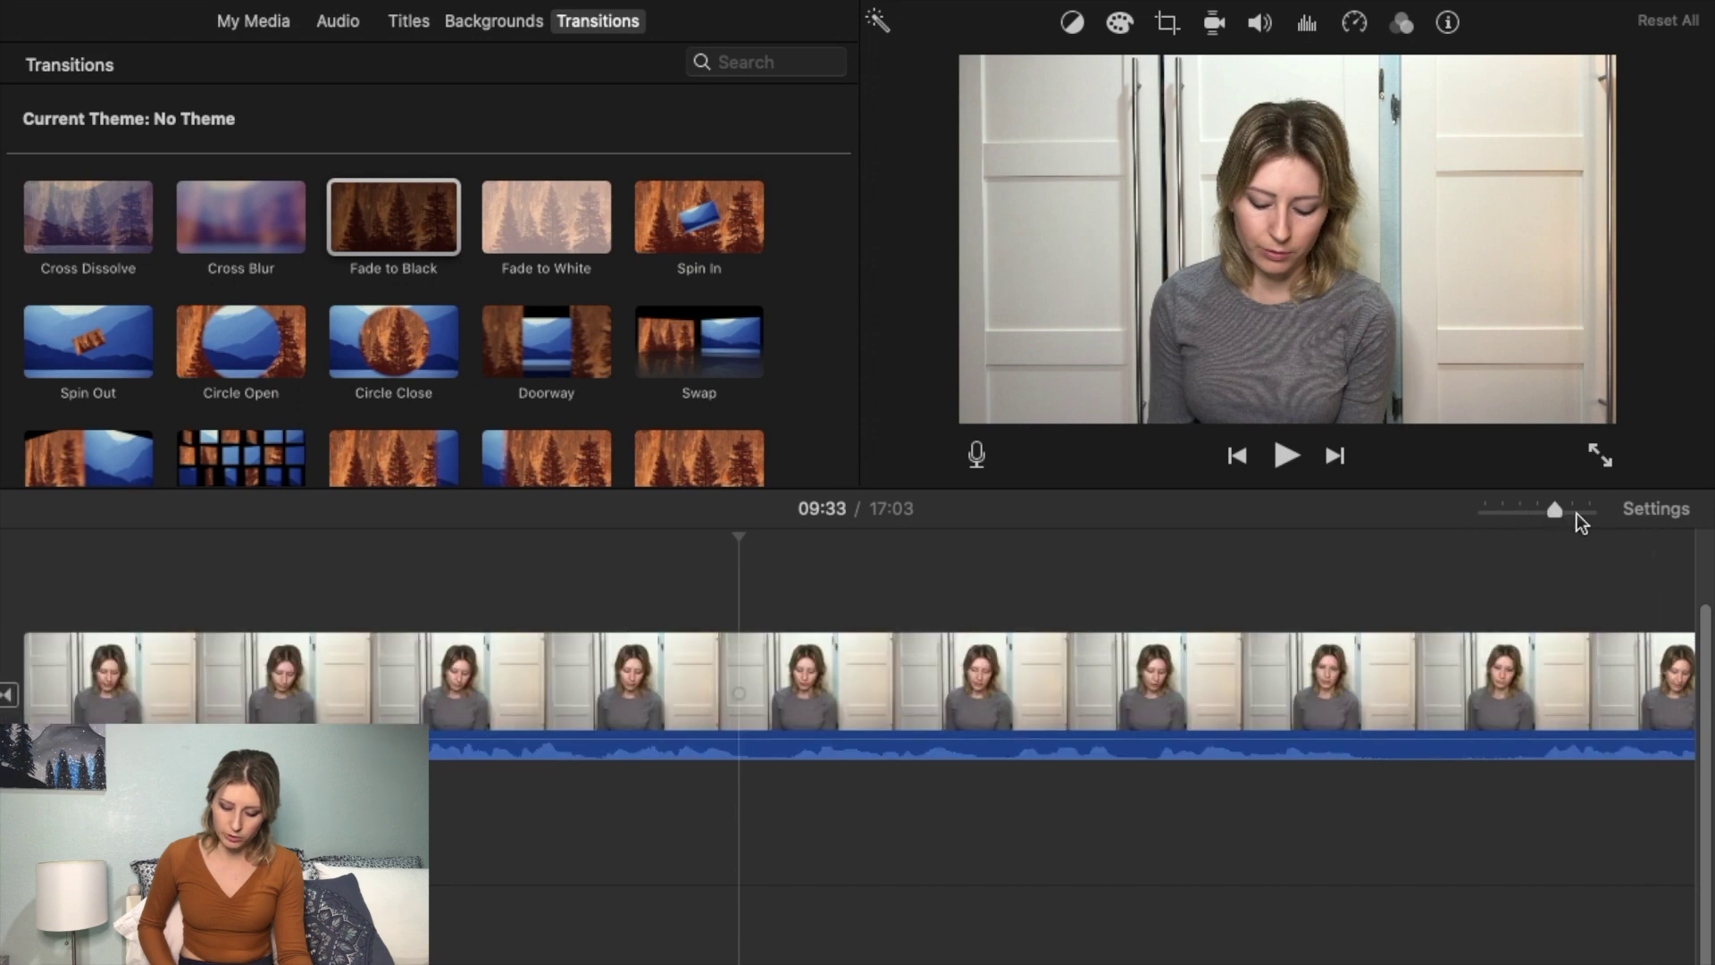
Scroll to the clip gap and begin shortening the end of the 3.0s clip.
scroll(1456, 594, "left", 5)
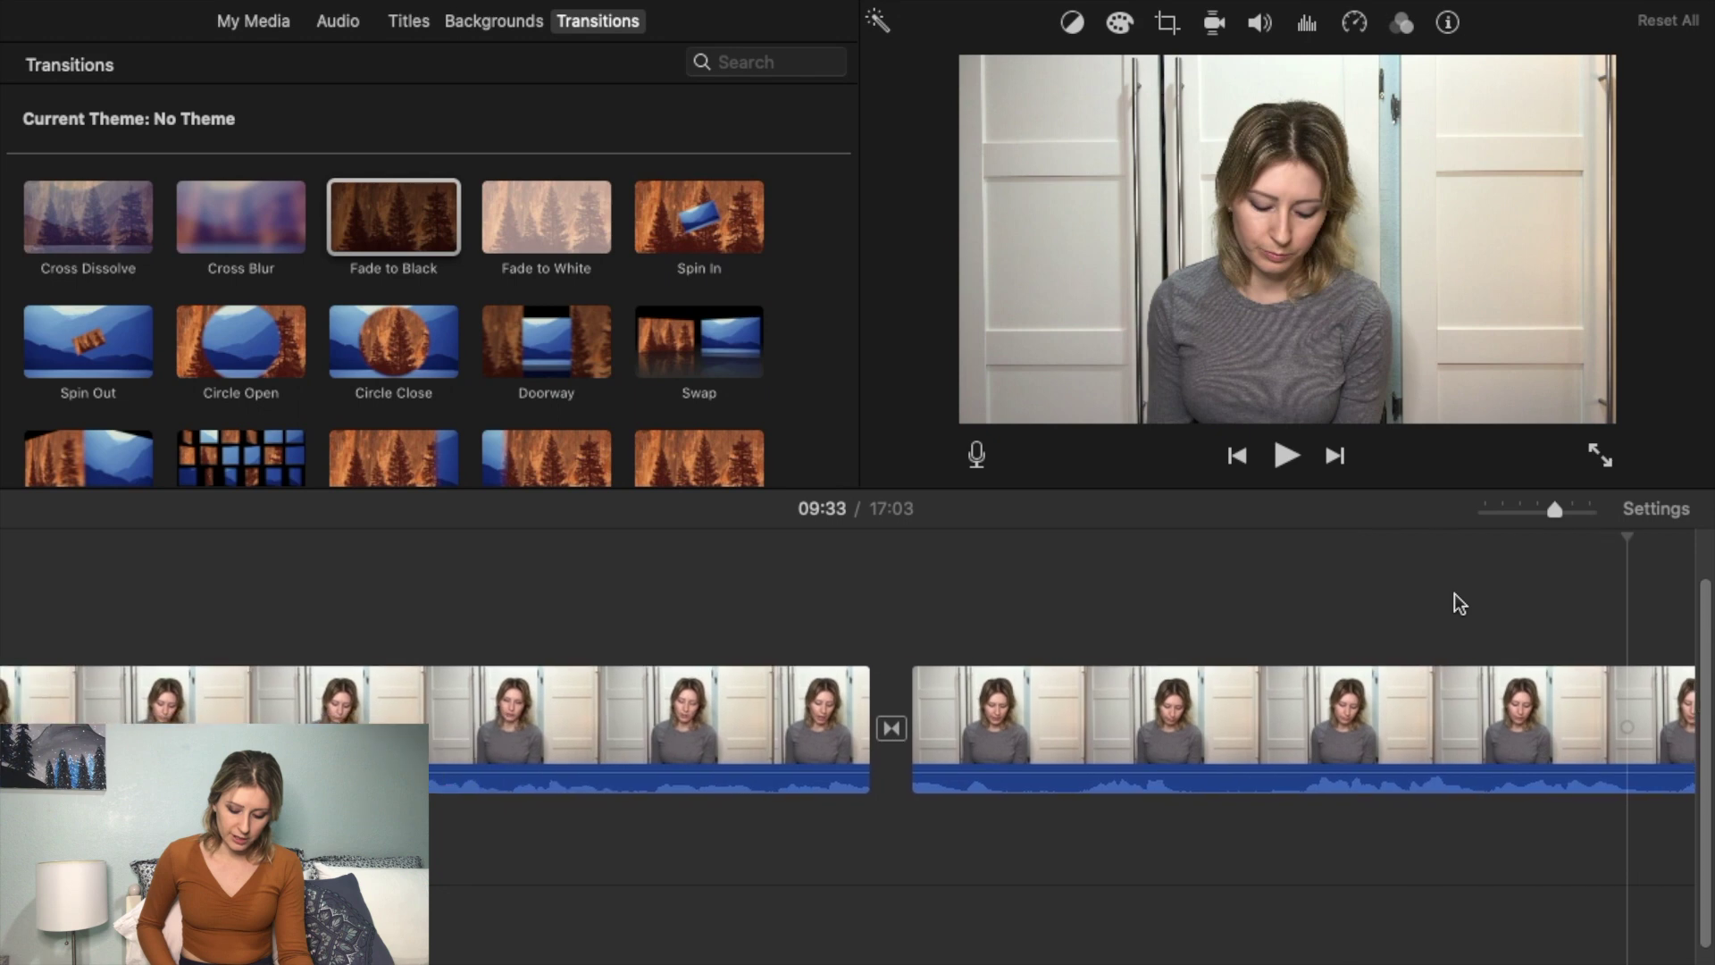
scroll(1460, 603, "left", 5)
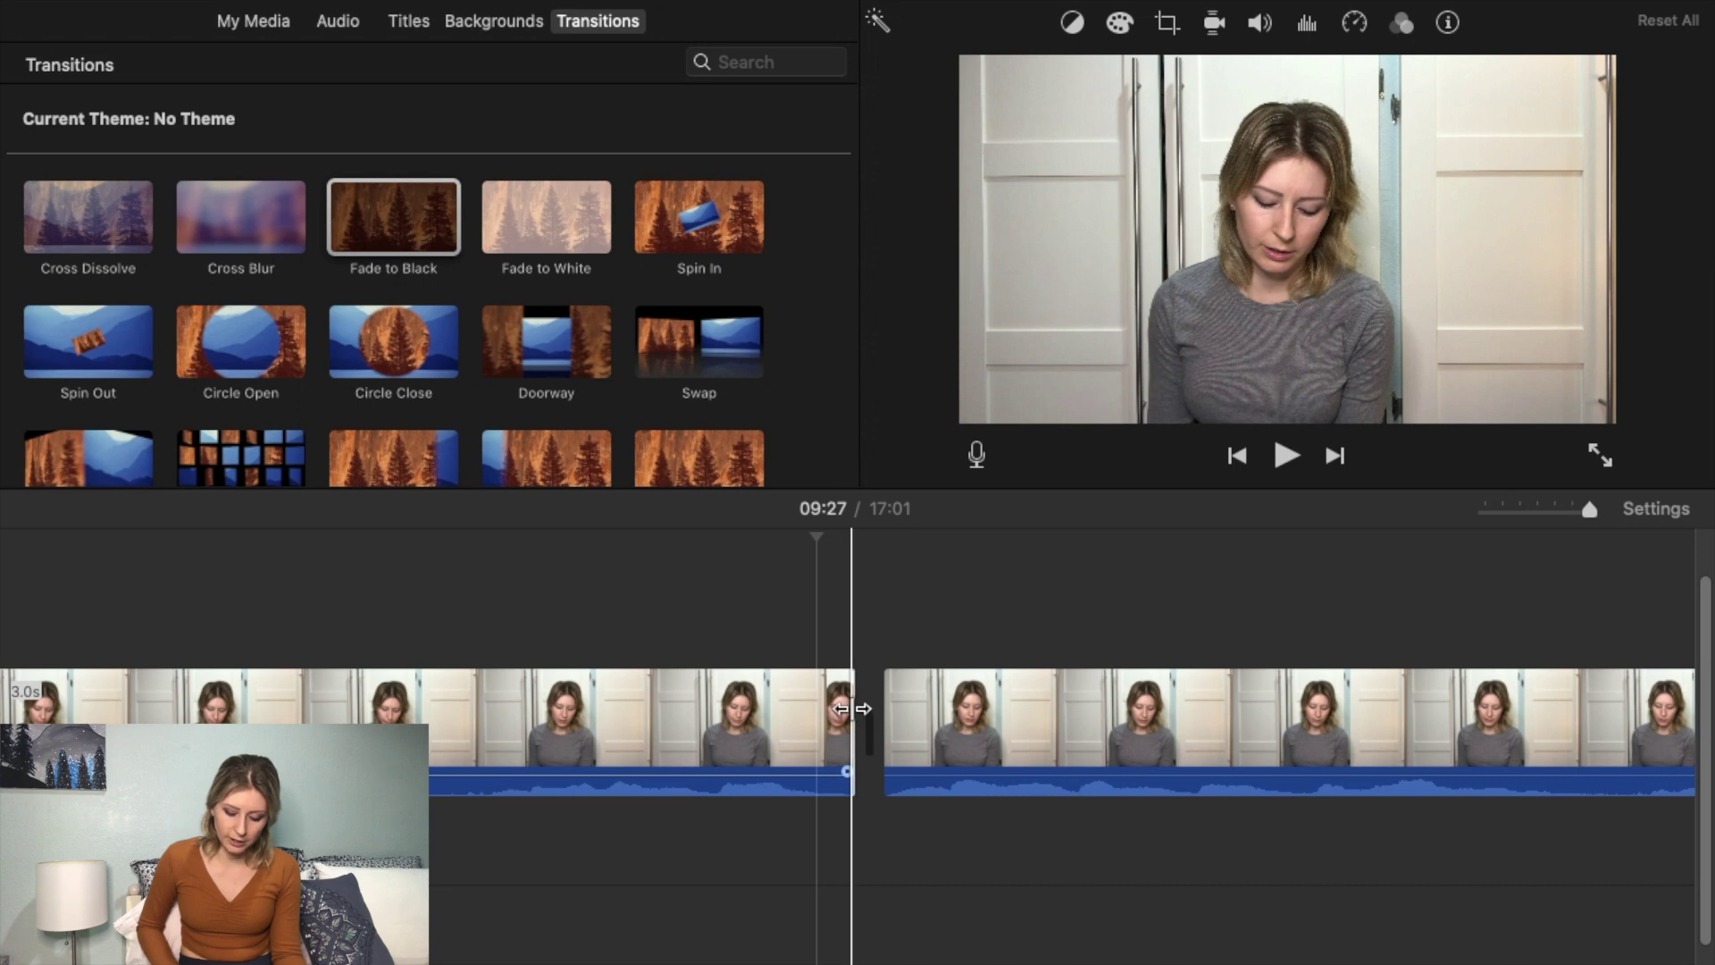
left_click_drag(851, 709, 794, 717)
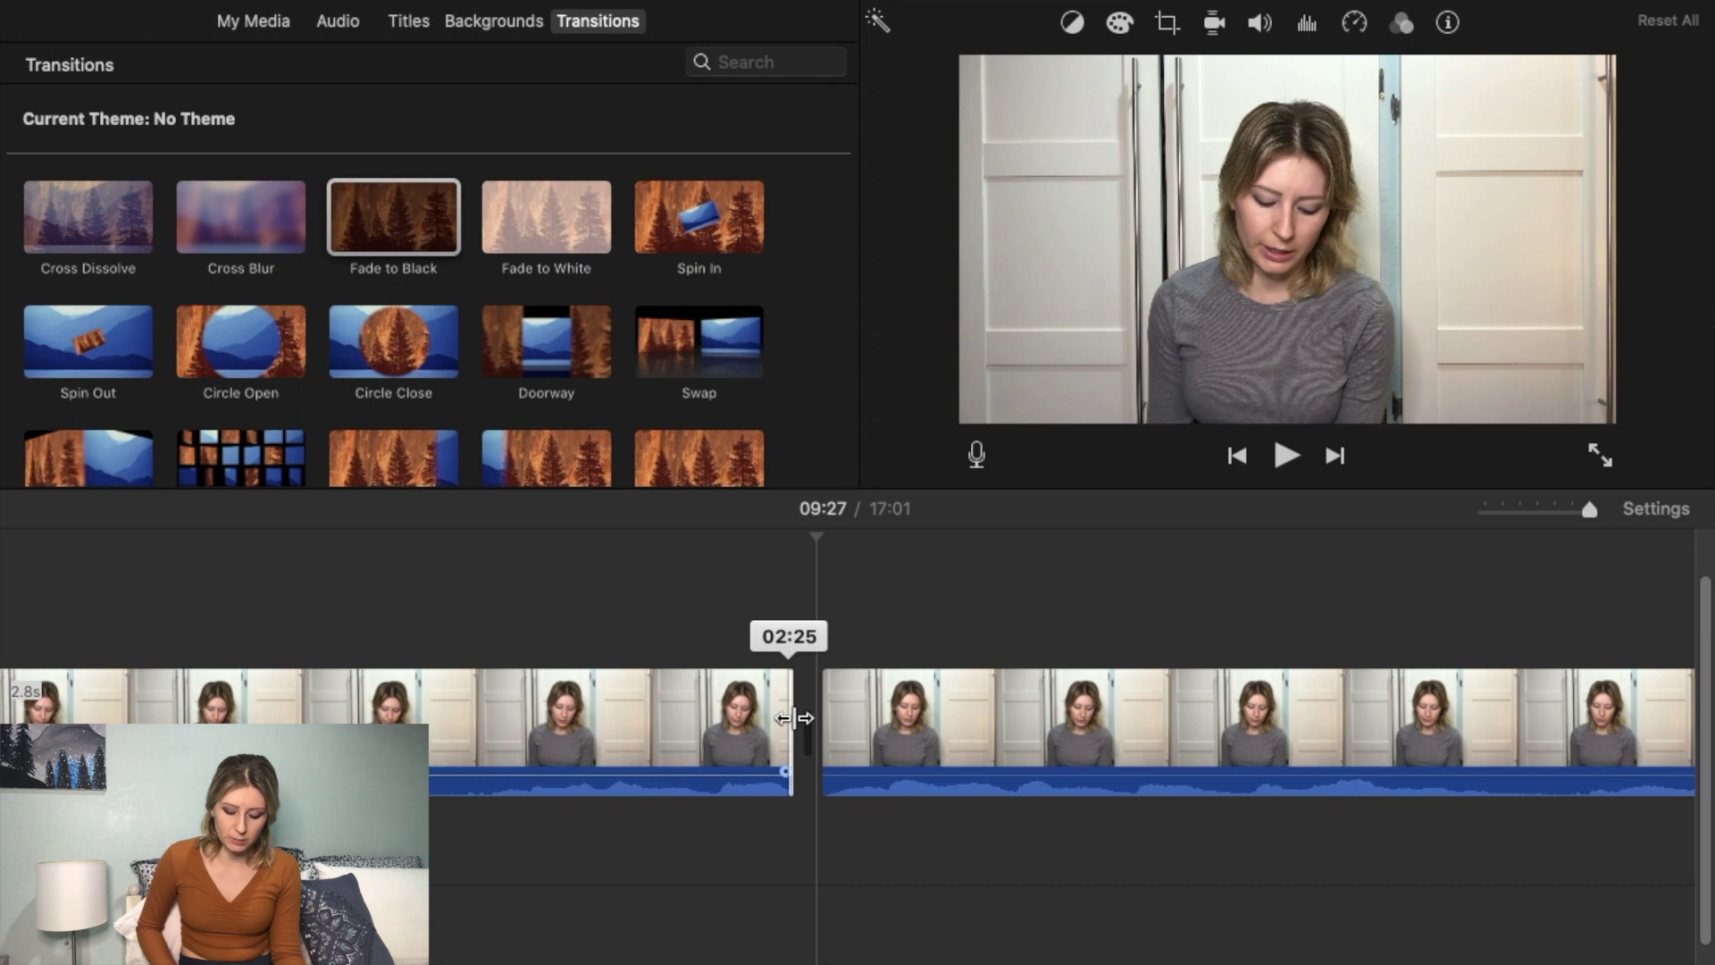
Trim the 3.0s clip's end to about 2.8s and shorten the 19.9s clip's start.
left_click_drag(794, 717, 798, 725)
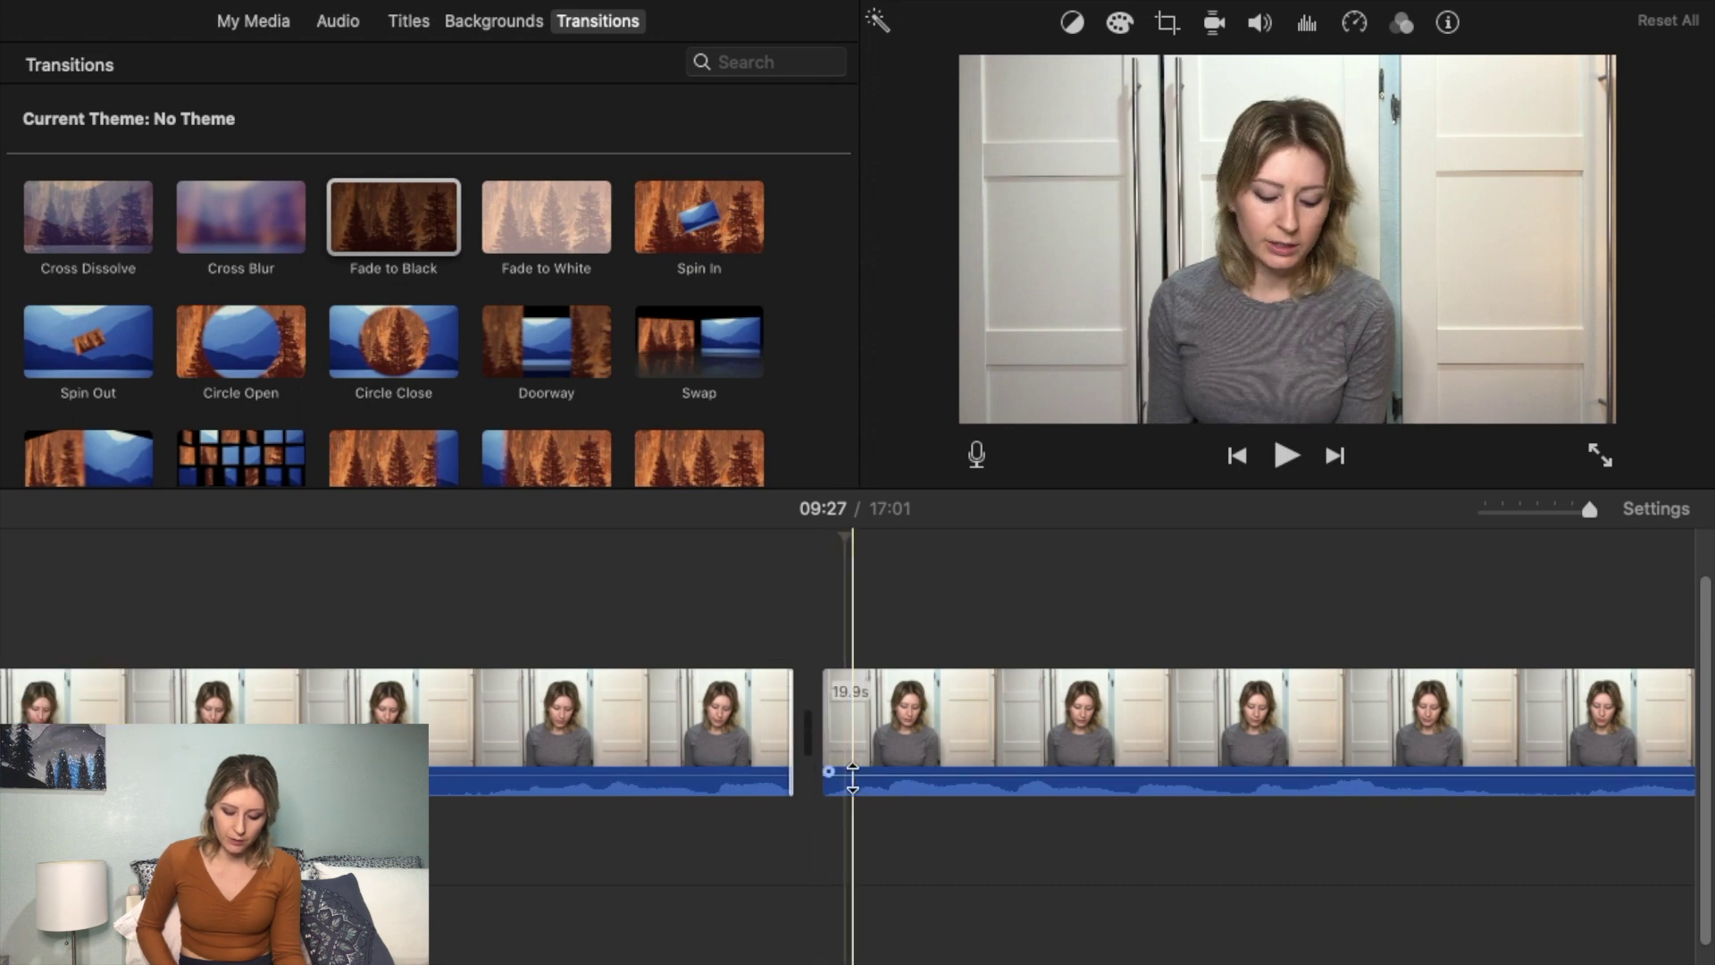
mouse_move(852, 797)
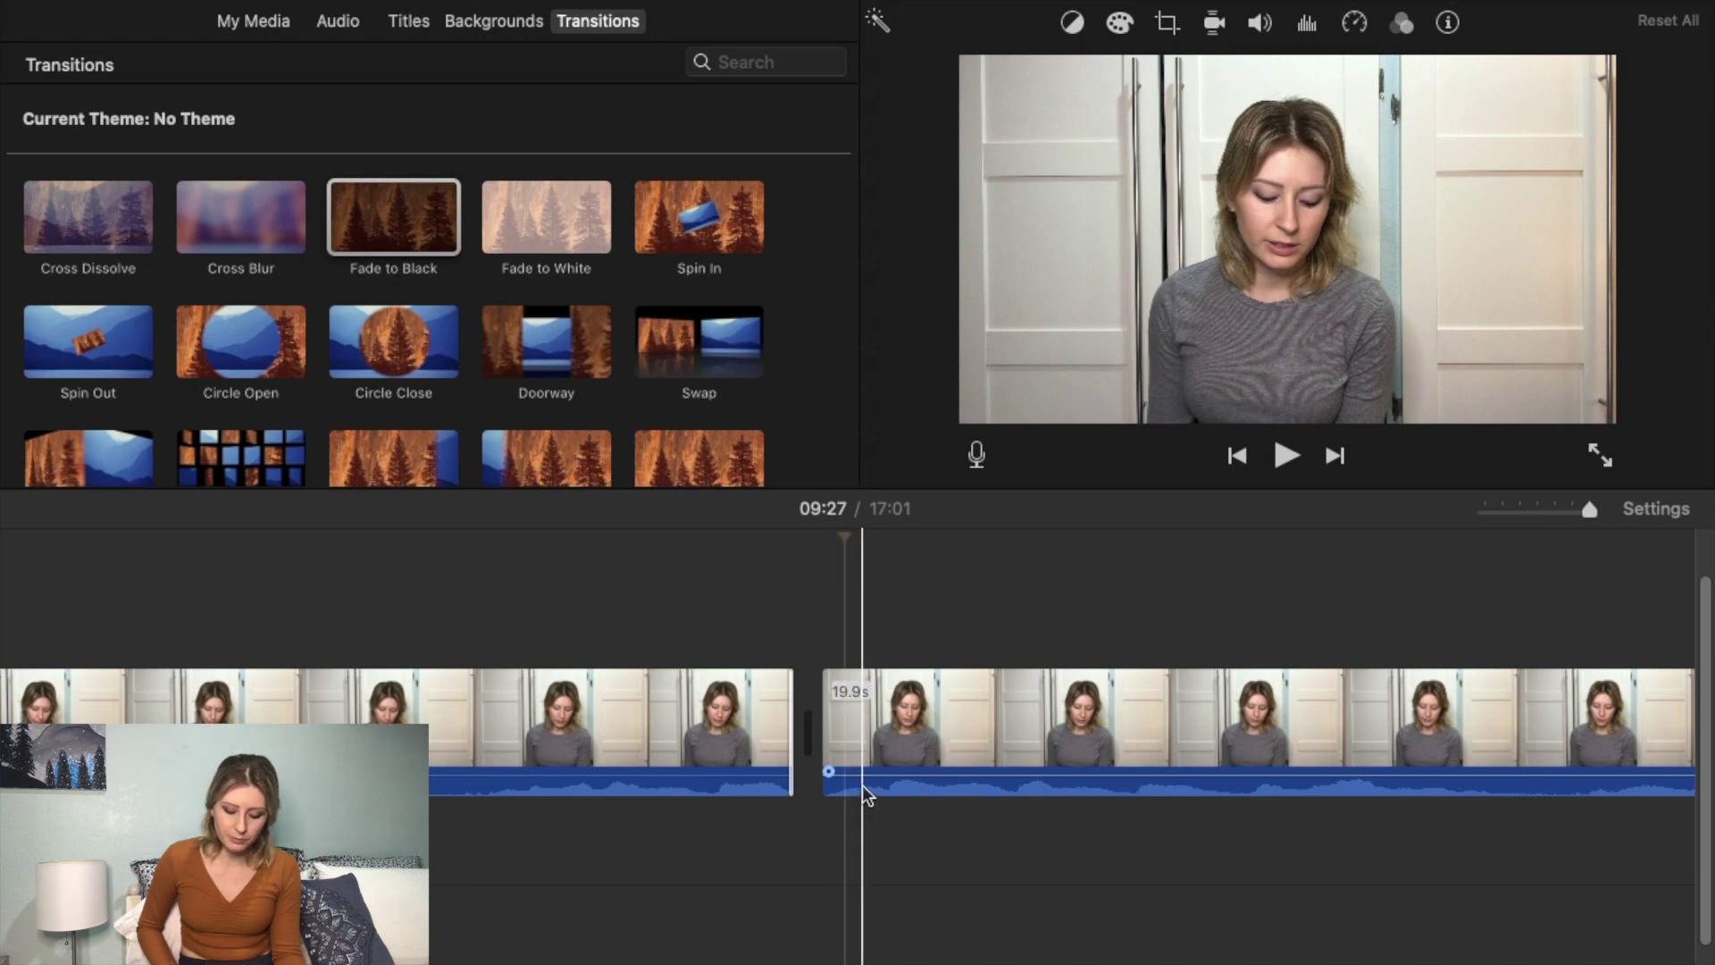
left_click(820, 742)
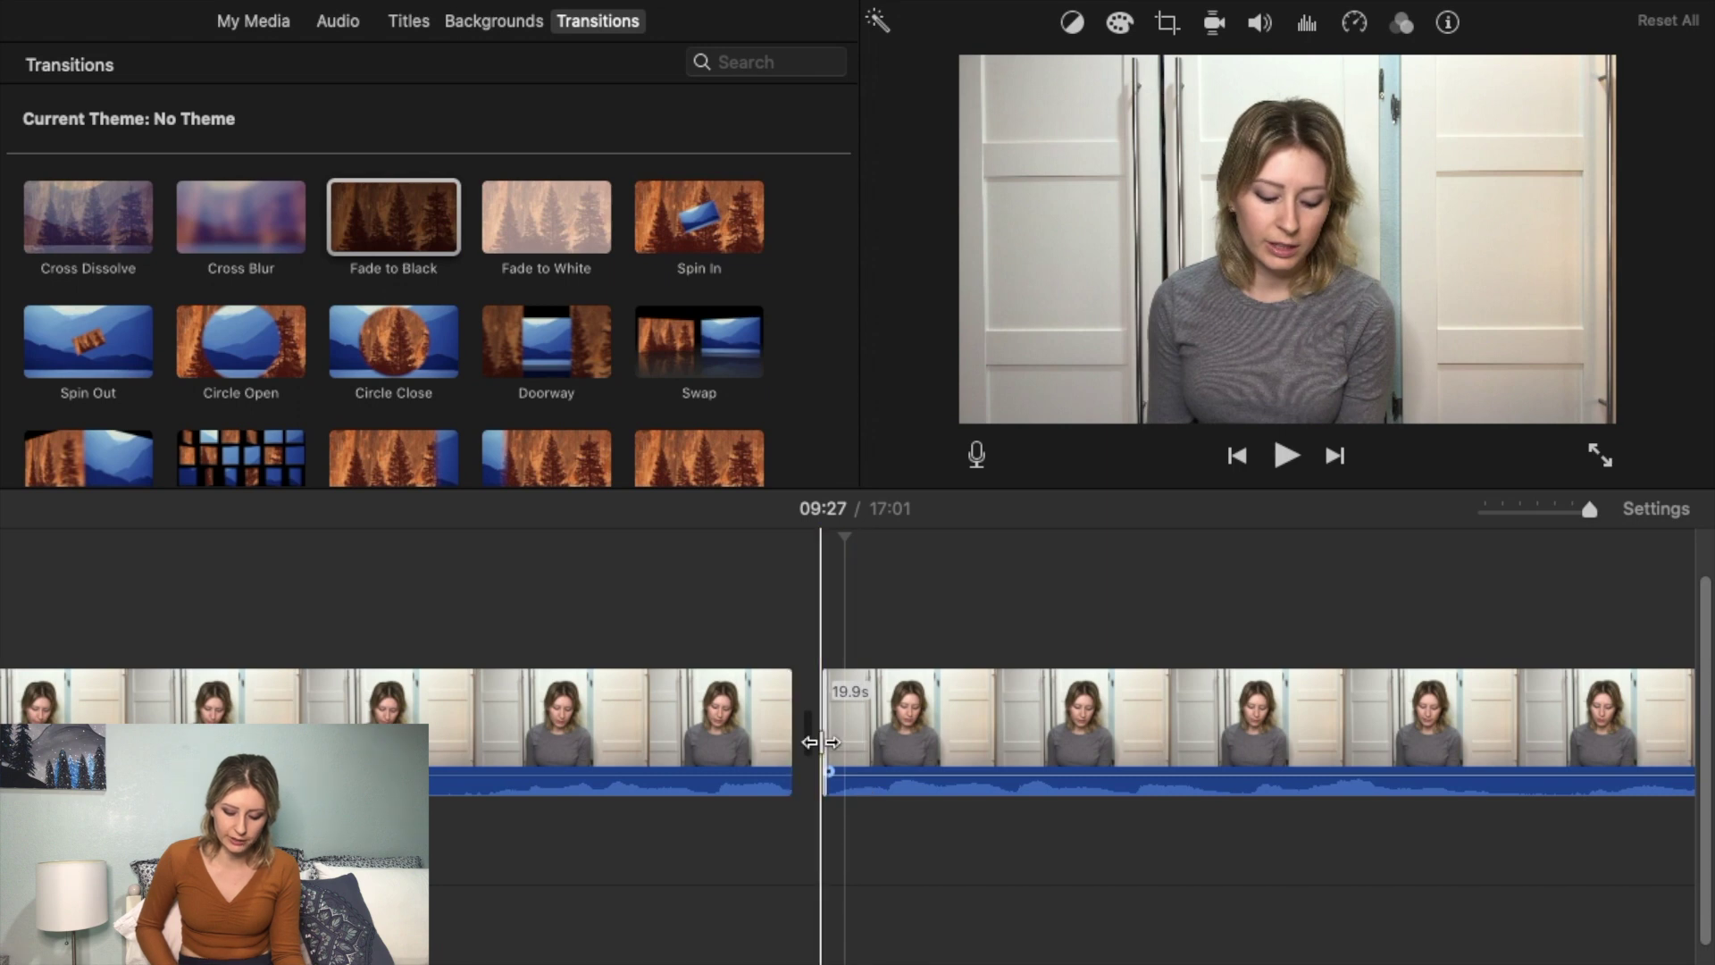
left_click_drag(820, 742, 832, 741)
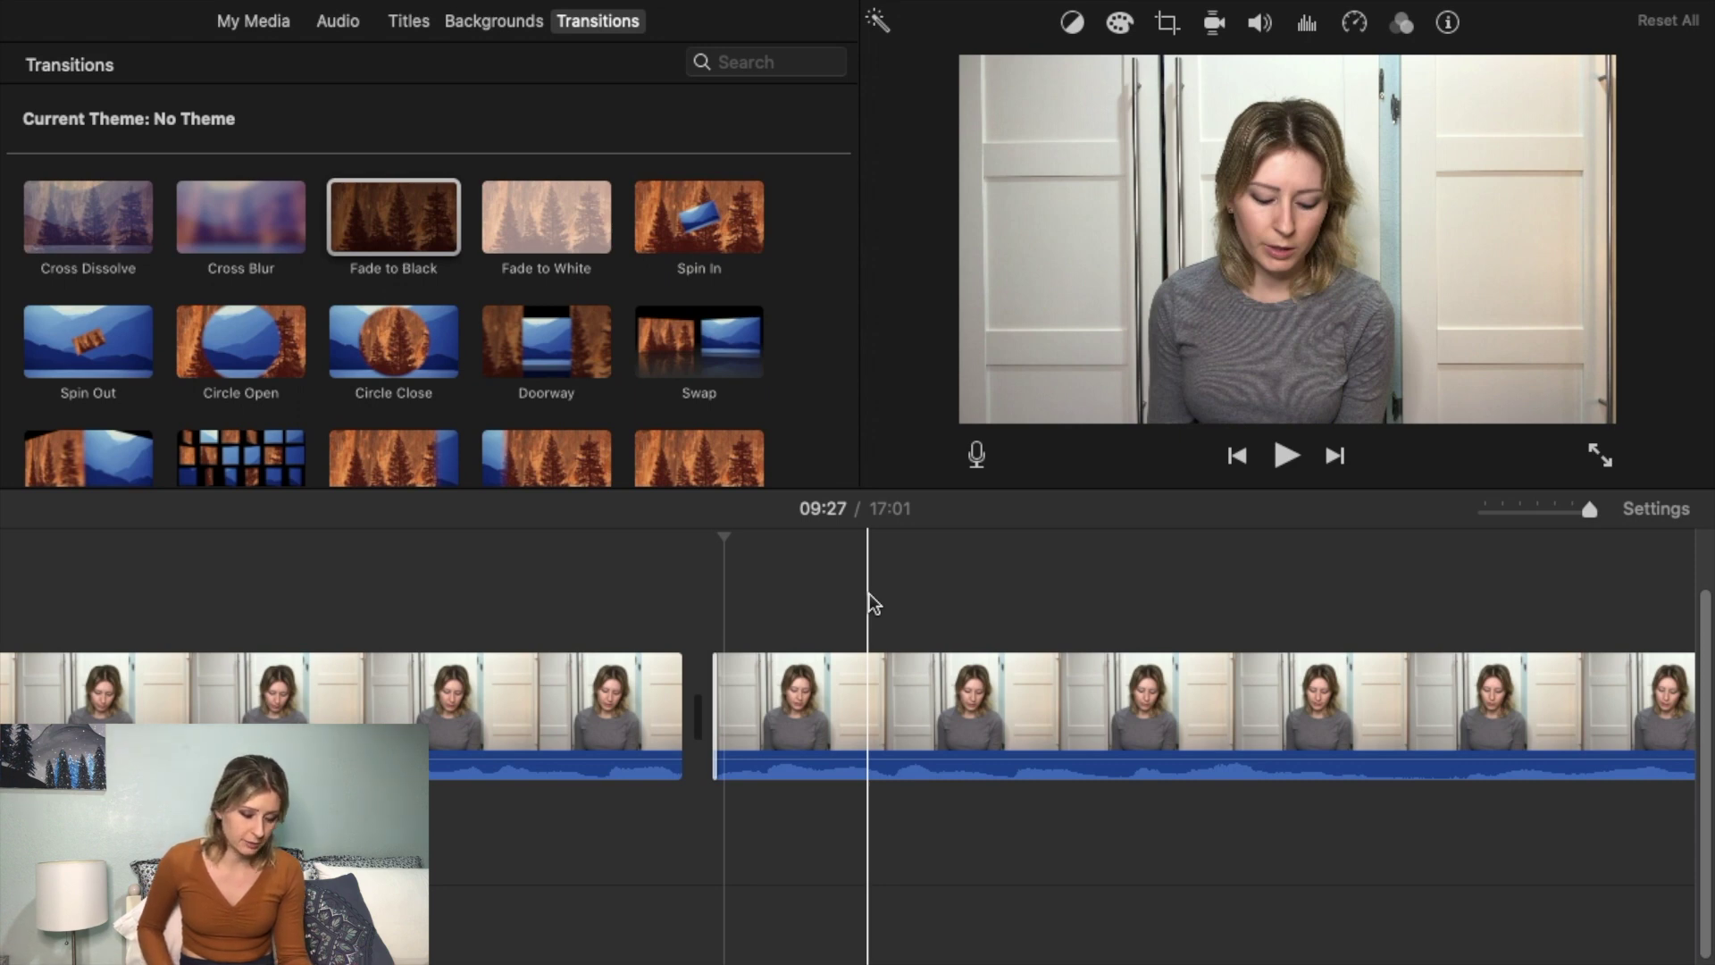
Scroll My Media to show the talking-head clips and the LikeAndSubscribe banner image.
scroll(761, 599, "up", 1)
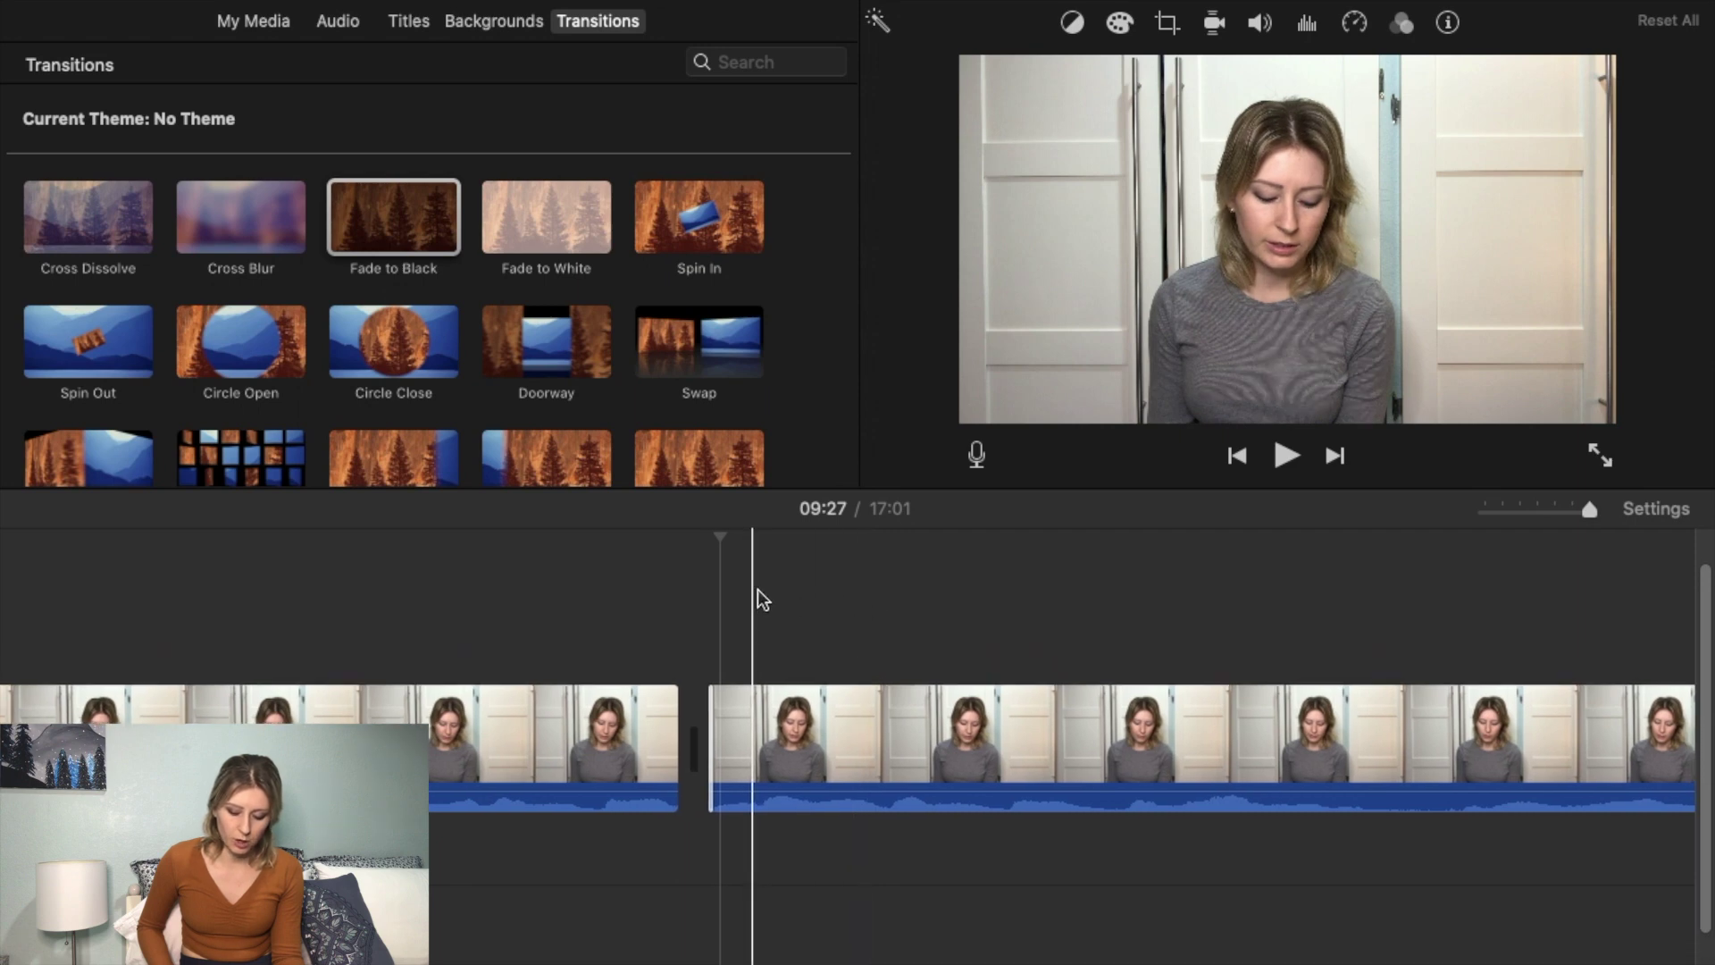
scroll(761, 599, "right", 2)
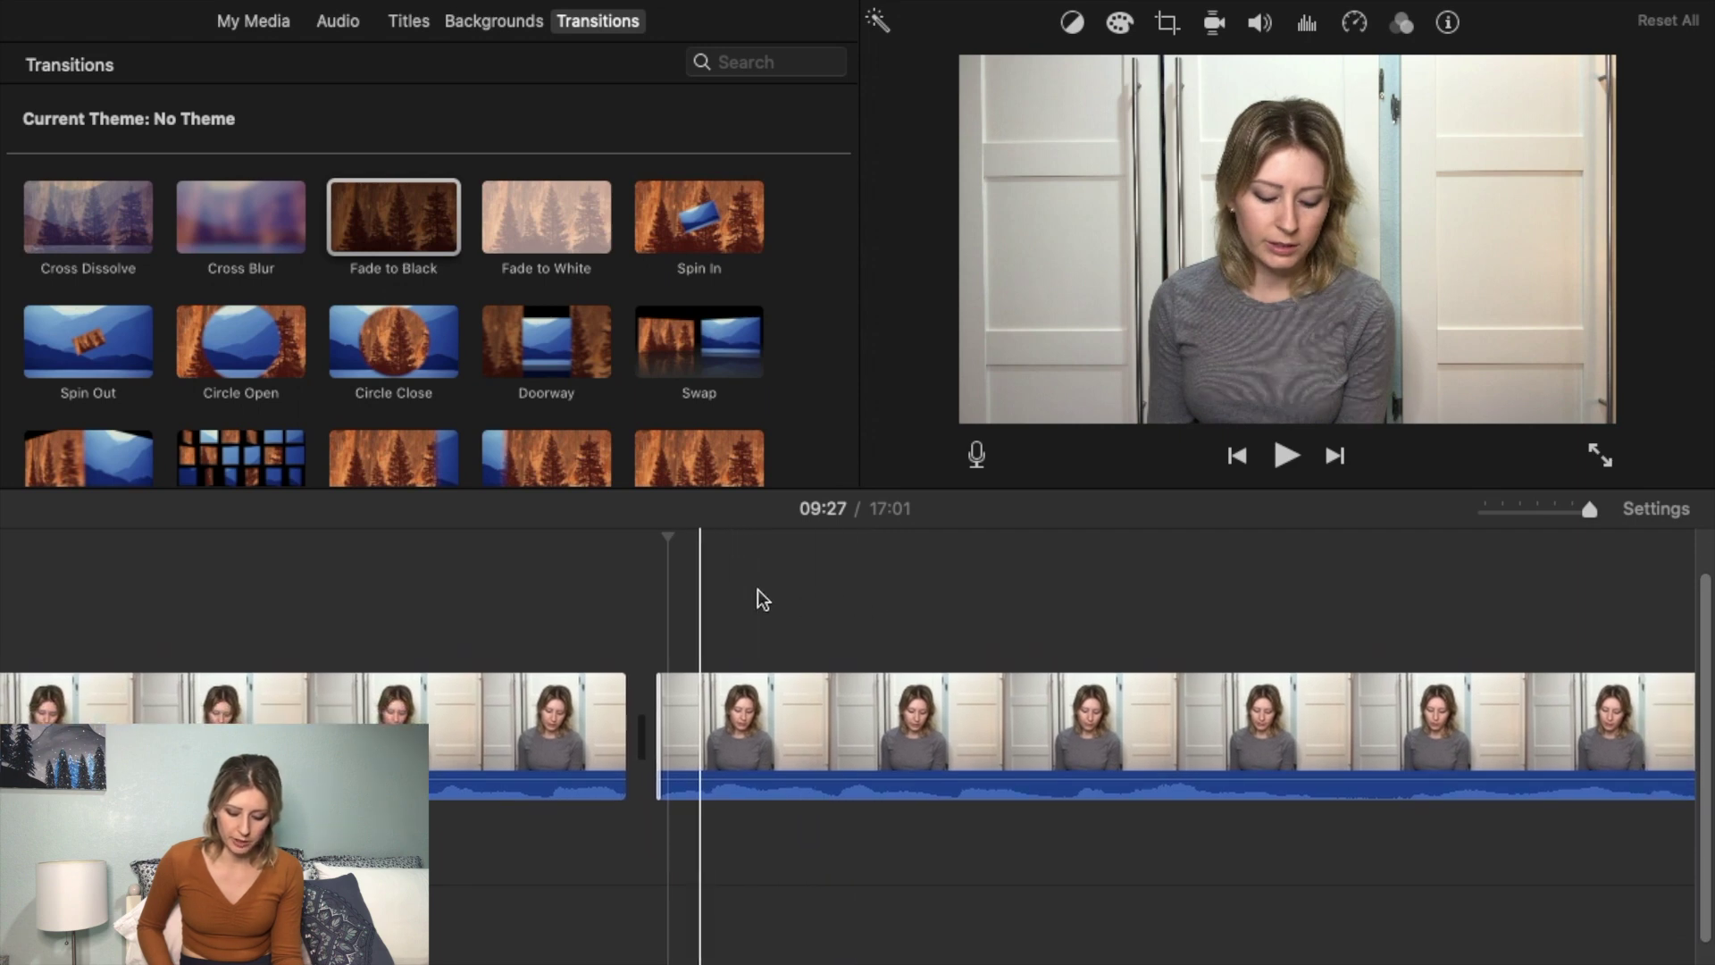
scroll(759, 598, "left", 1)
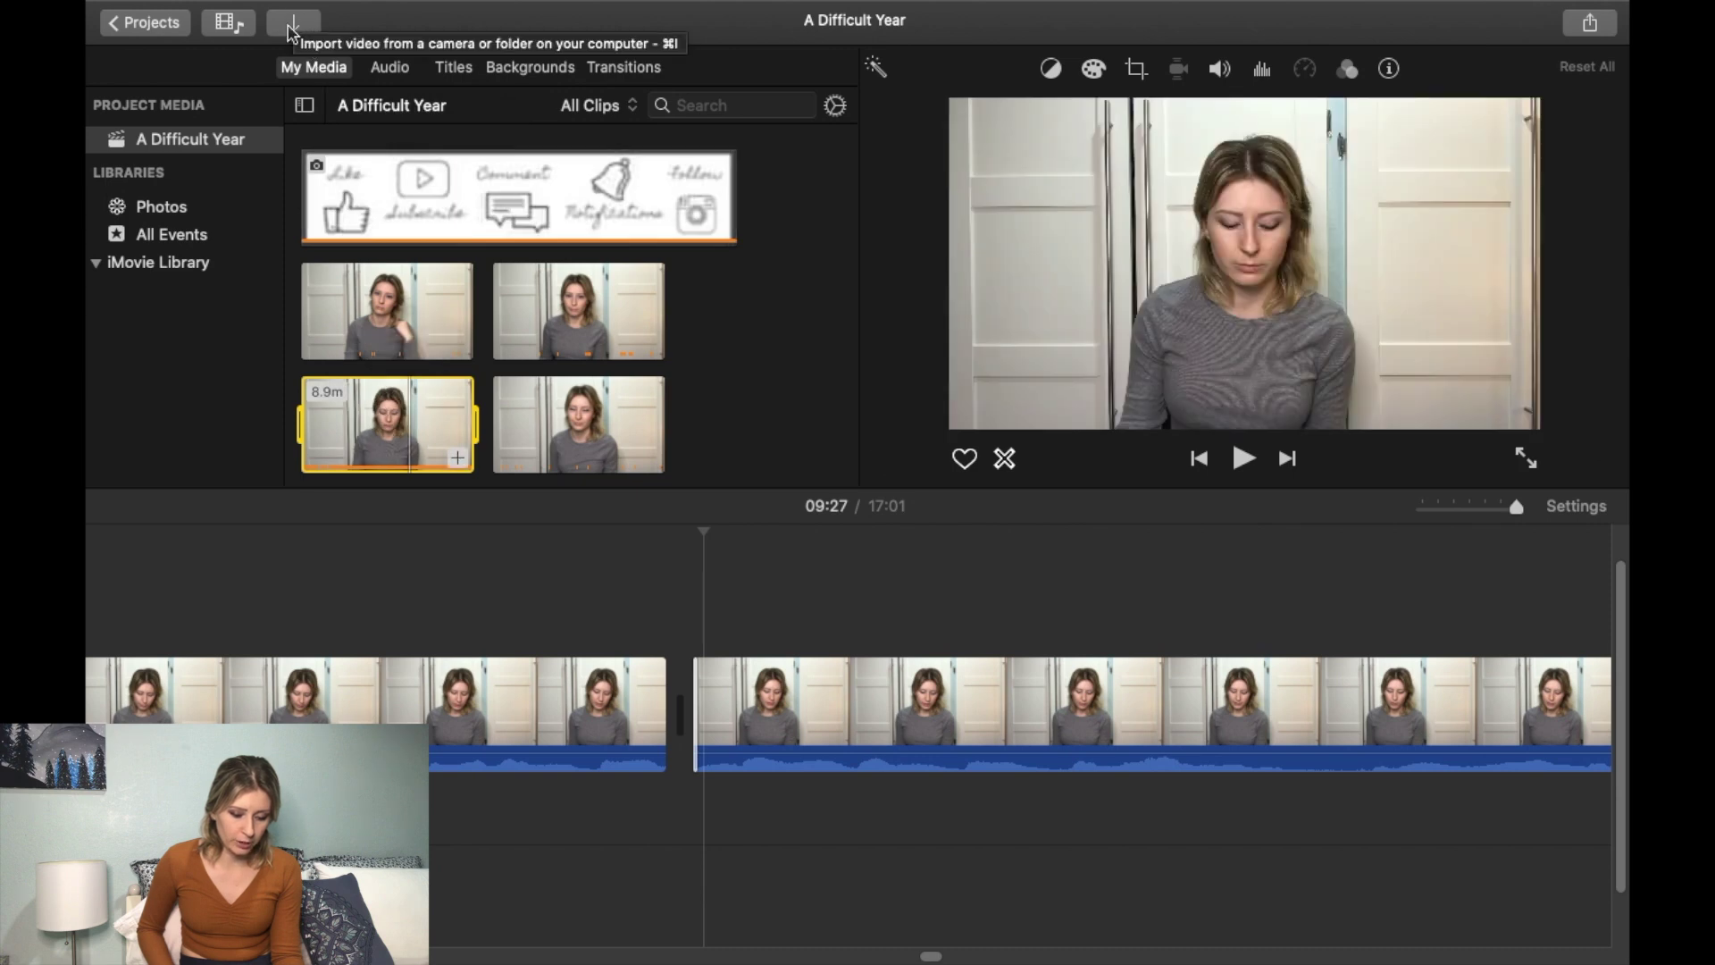
left_click(297, 23)
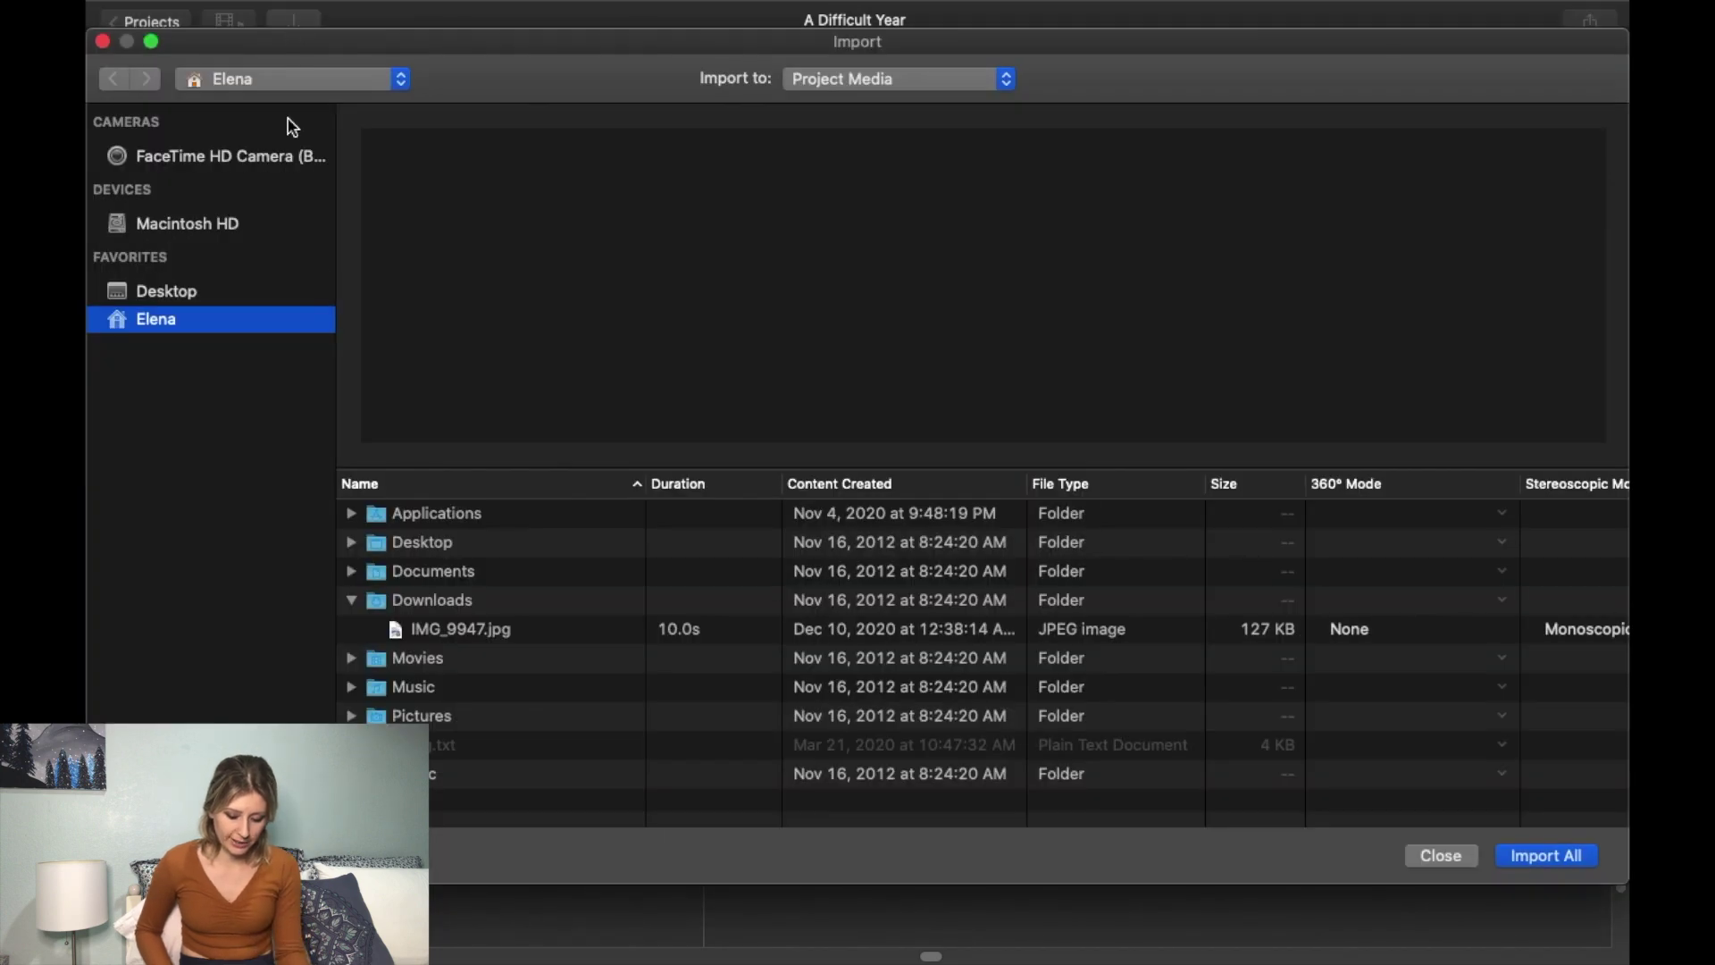
scroll(449, 628, "up", 1)
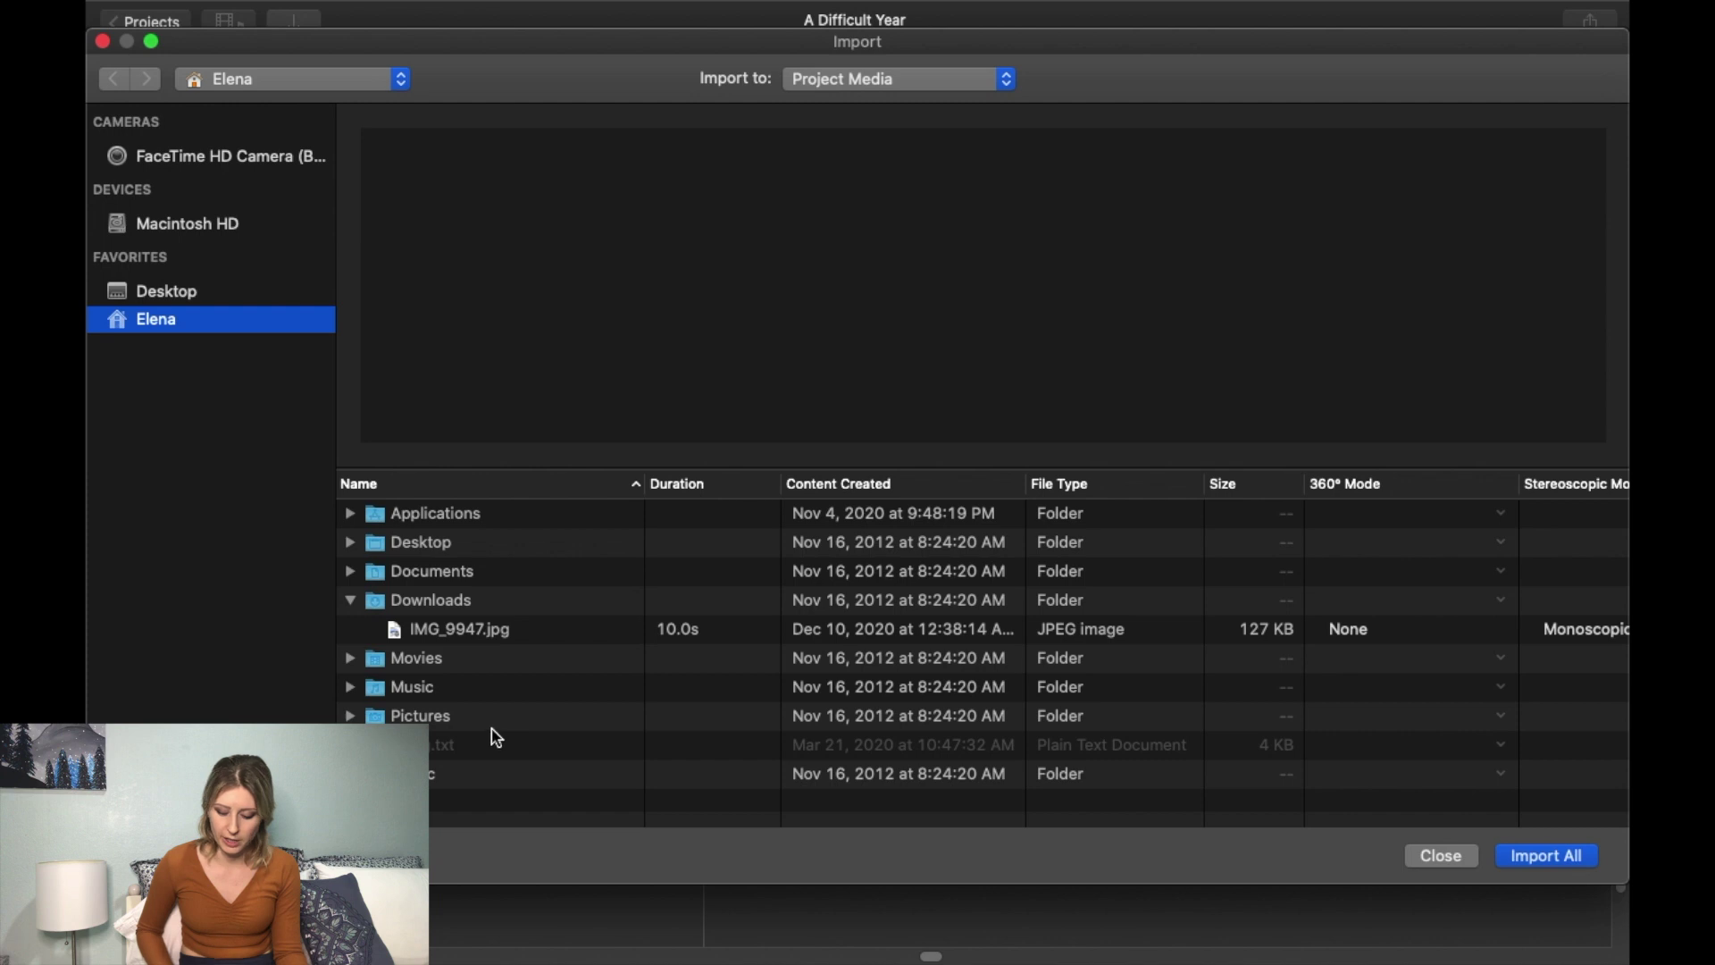
left_click(1559, 860)
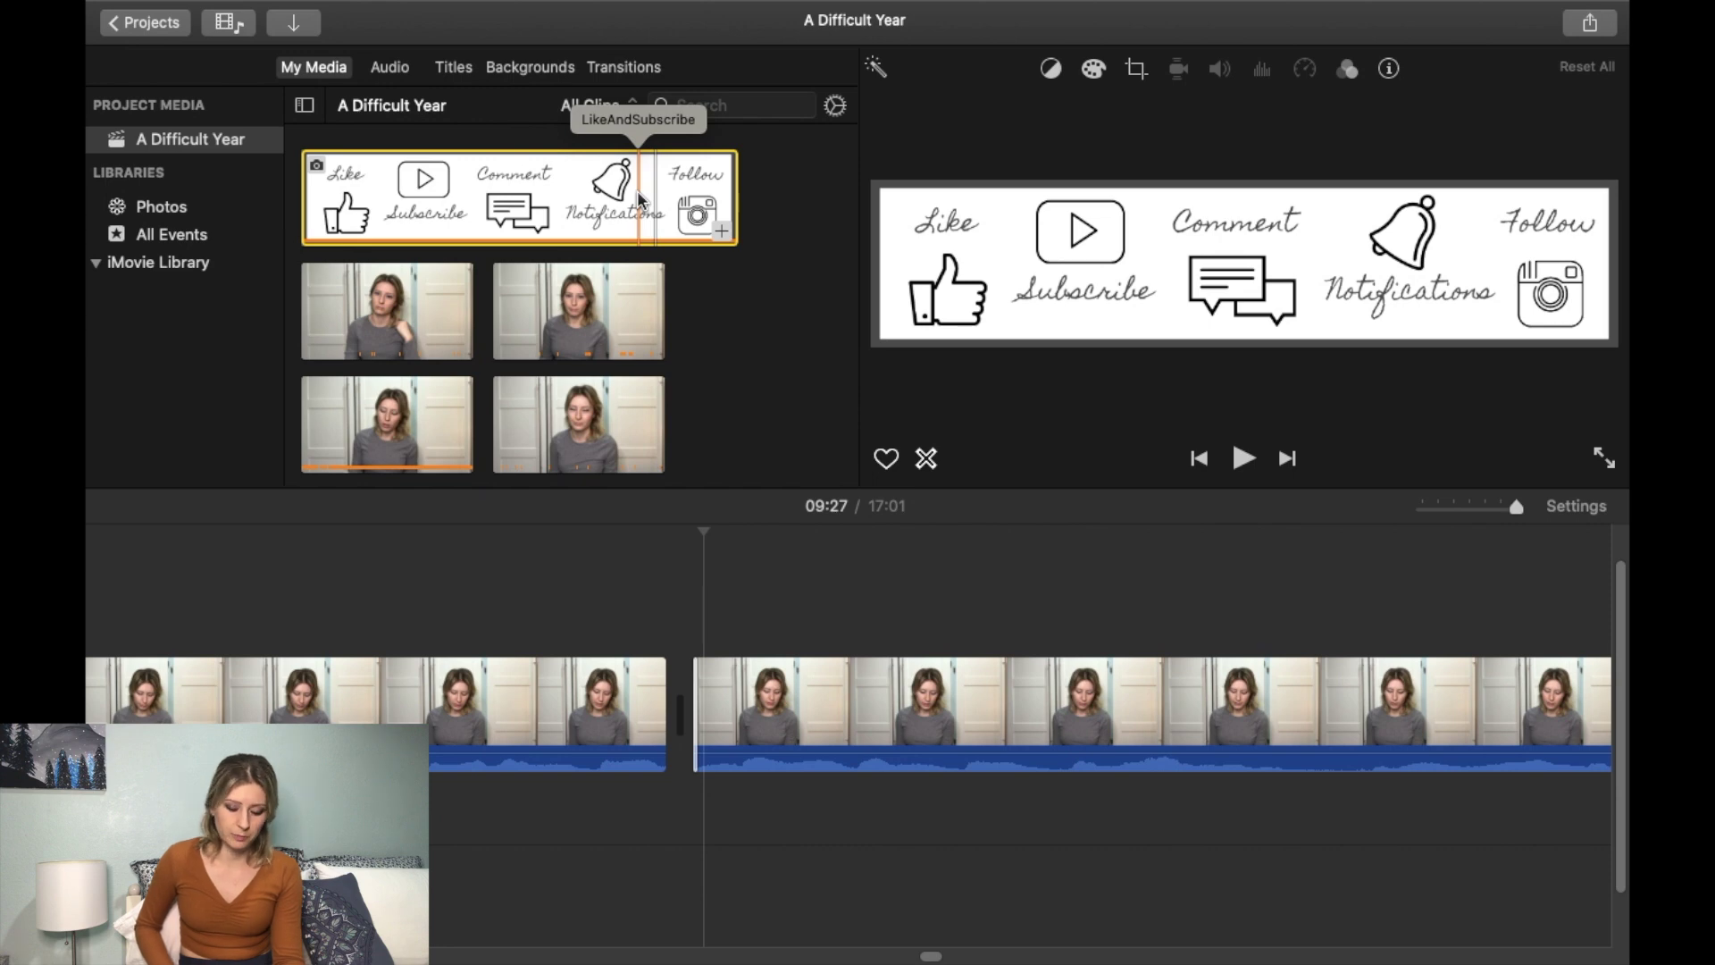
Place the LikeAndSubscribe image as an 8.0s overlay above the talking-head clip at about 09:31.
left_click_drag(620, 203, 741, 607)
scroll(893, 606, "right", 5)
key("c")
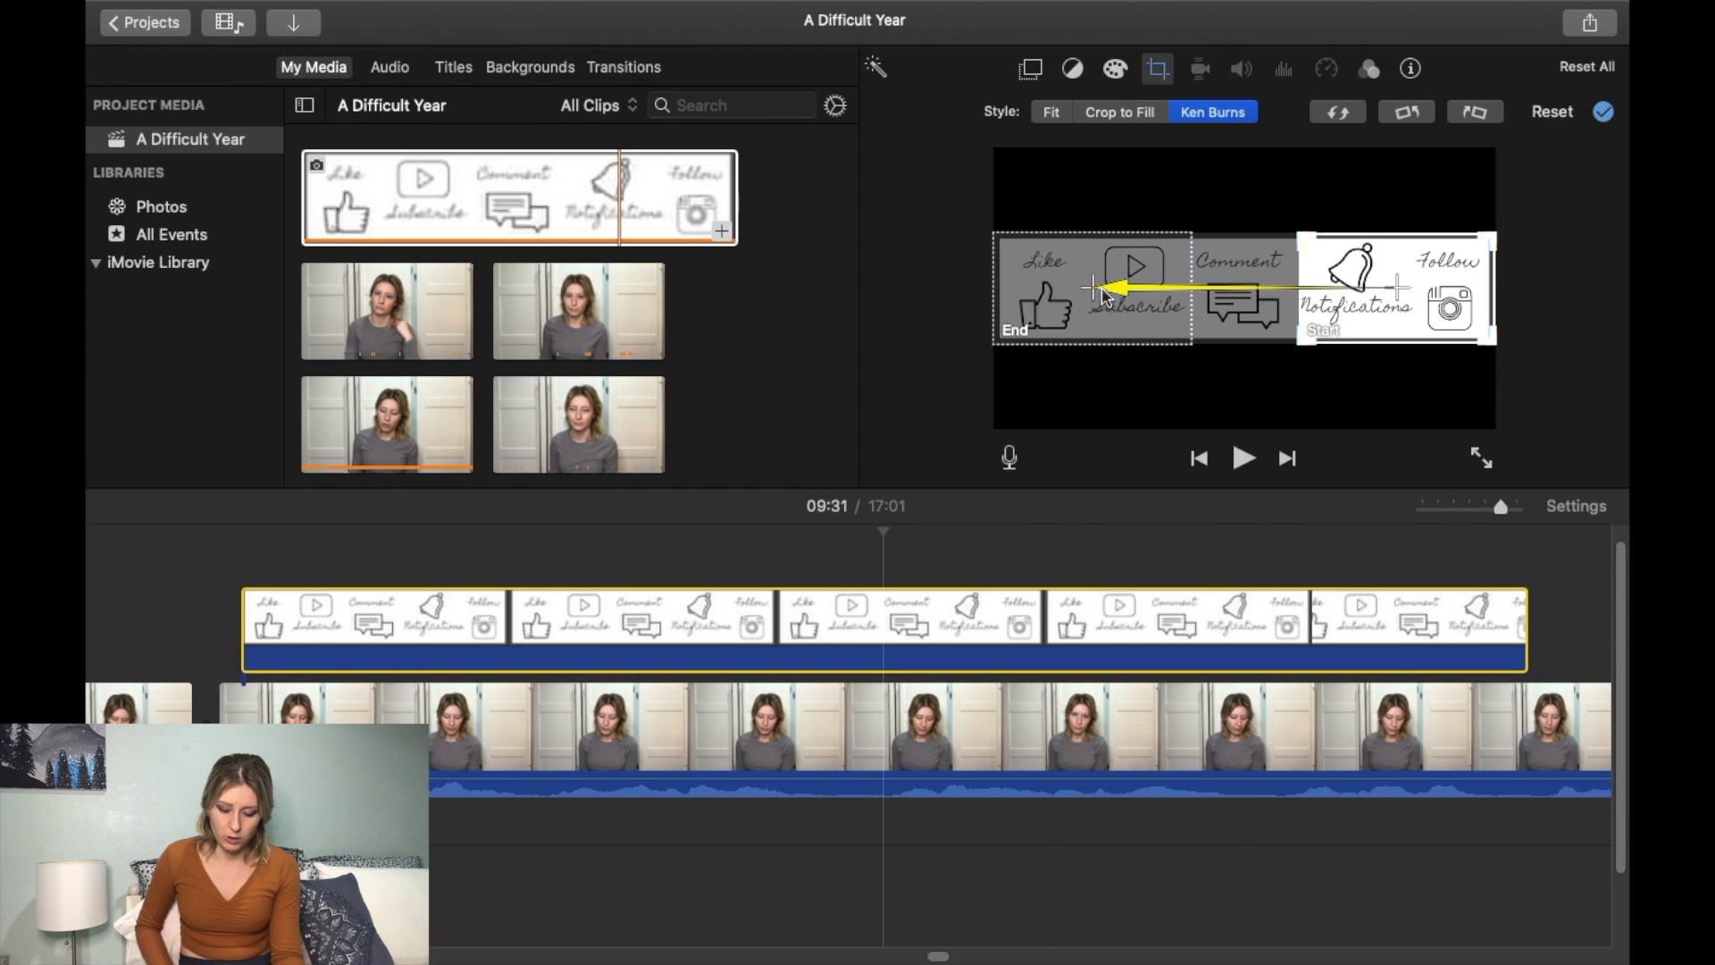
left_click(974, 623)
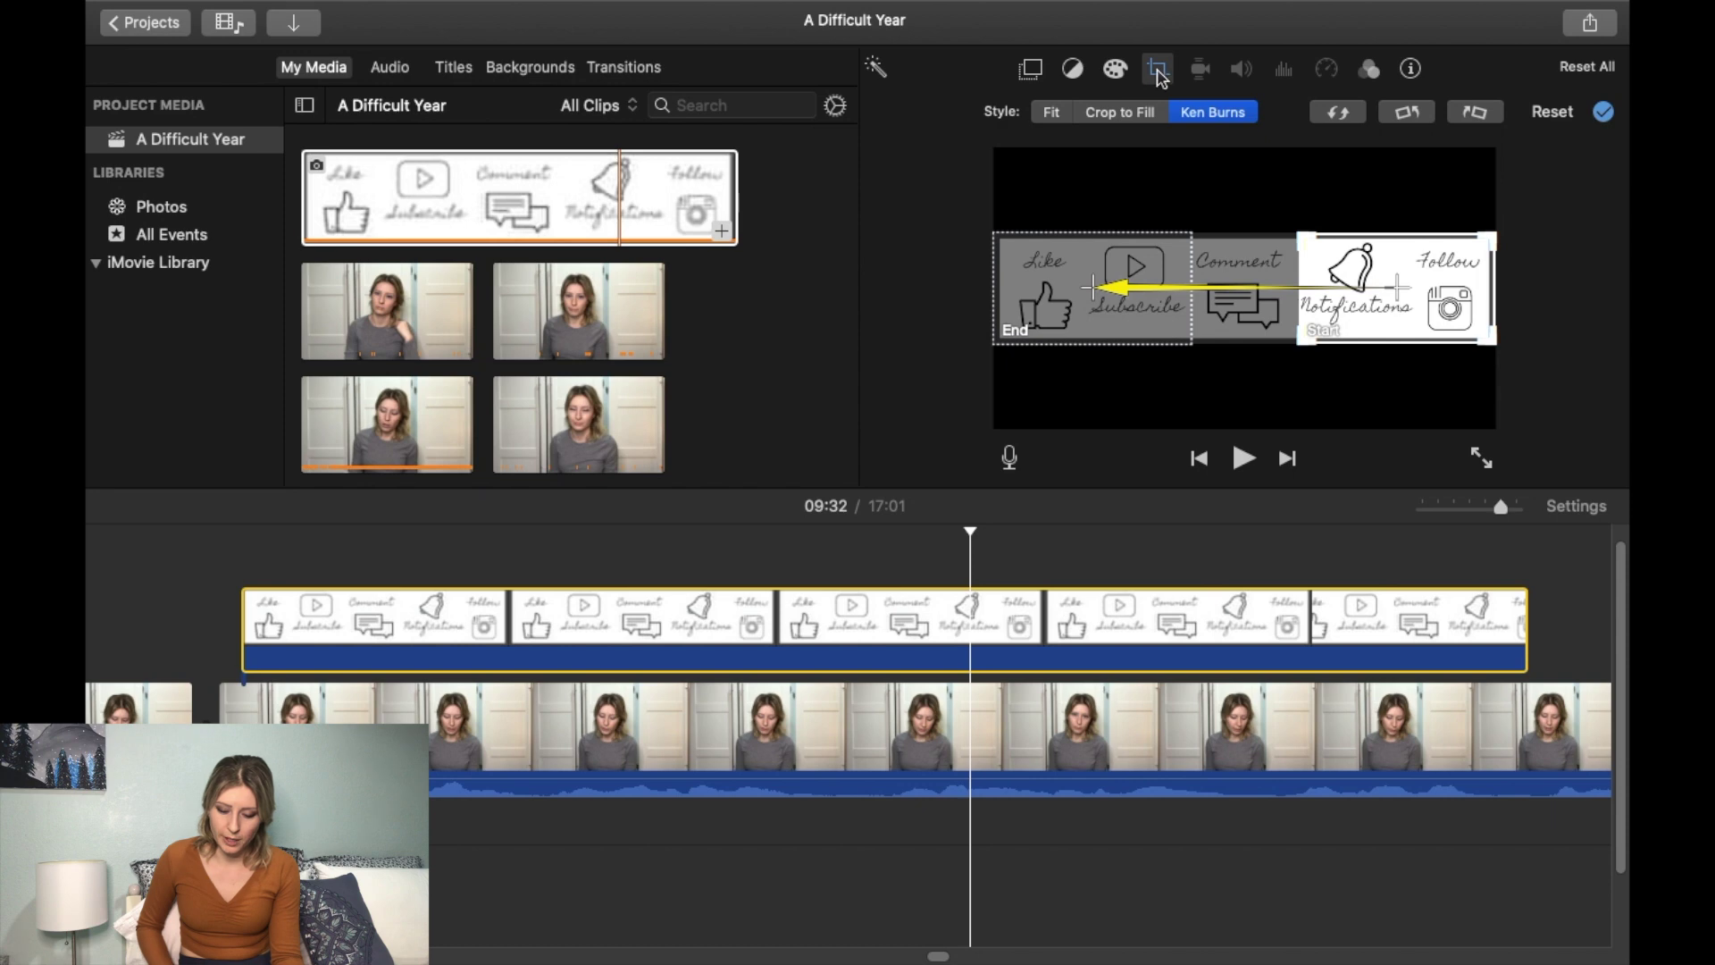
Change the LikeAndSubscribe graphic's style from Ken Burns to Fit.
left_click(1052, 113)
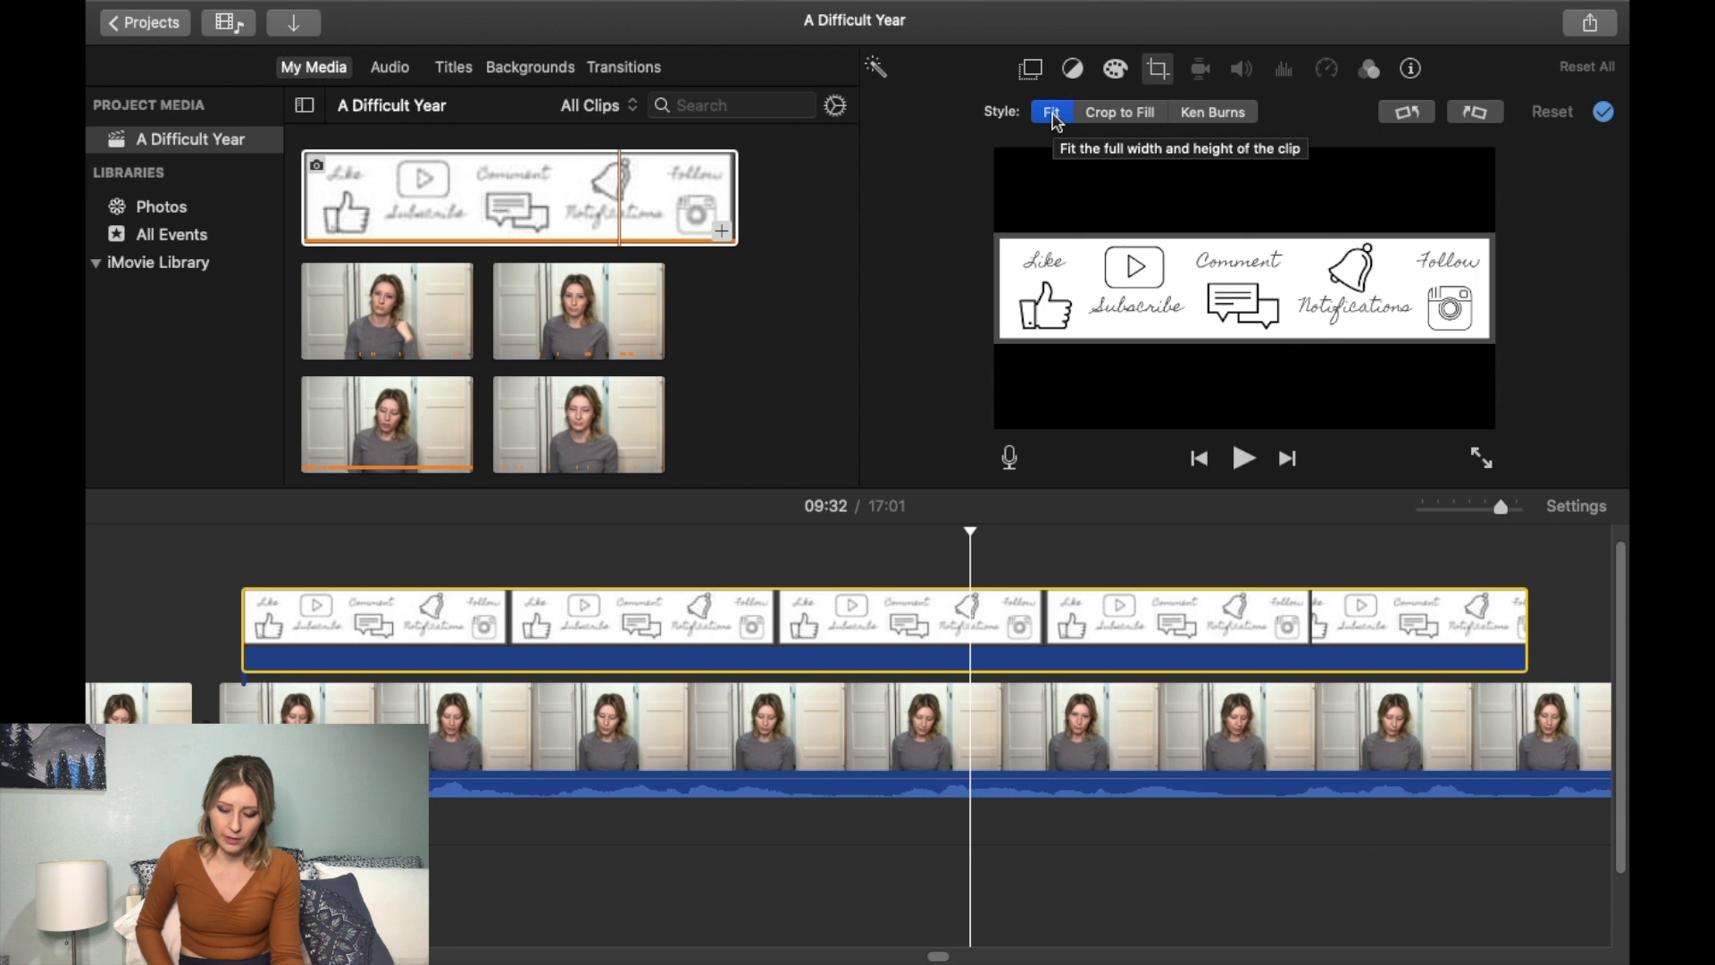
Make the LikeAndSubscribe graphic a Picture in Picture overlay.
left_click(1032, 72)
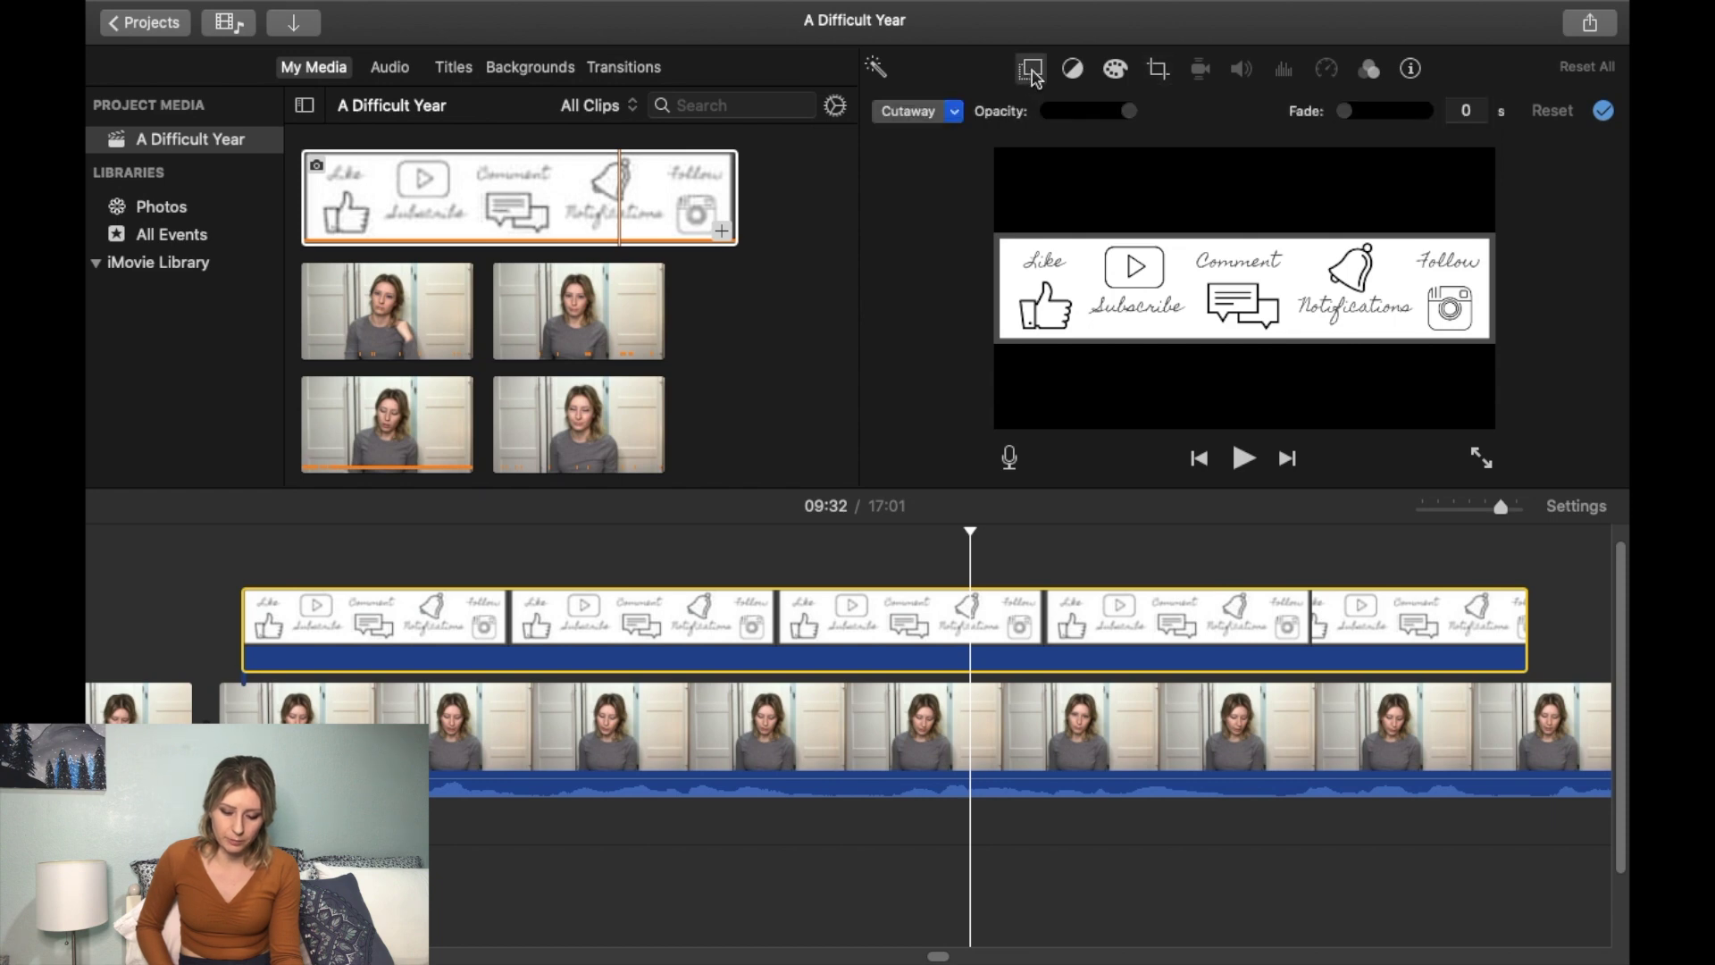
left_click(929, 117)
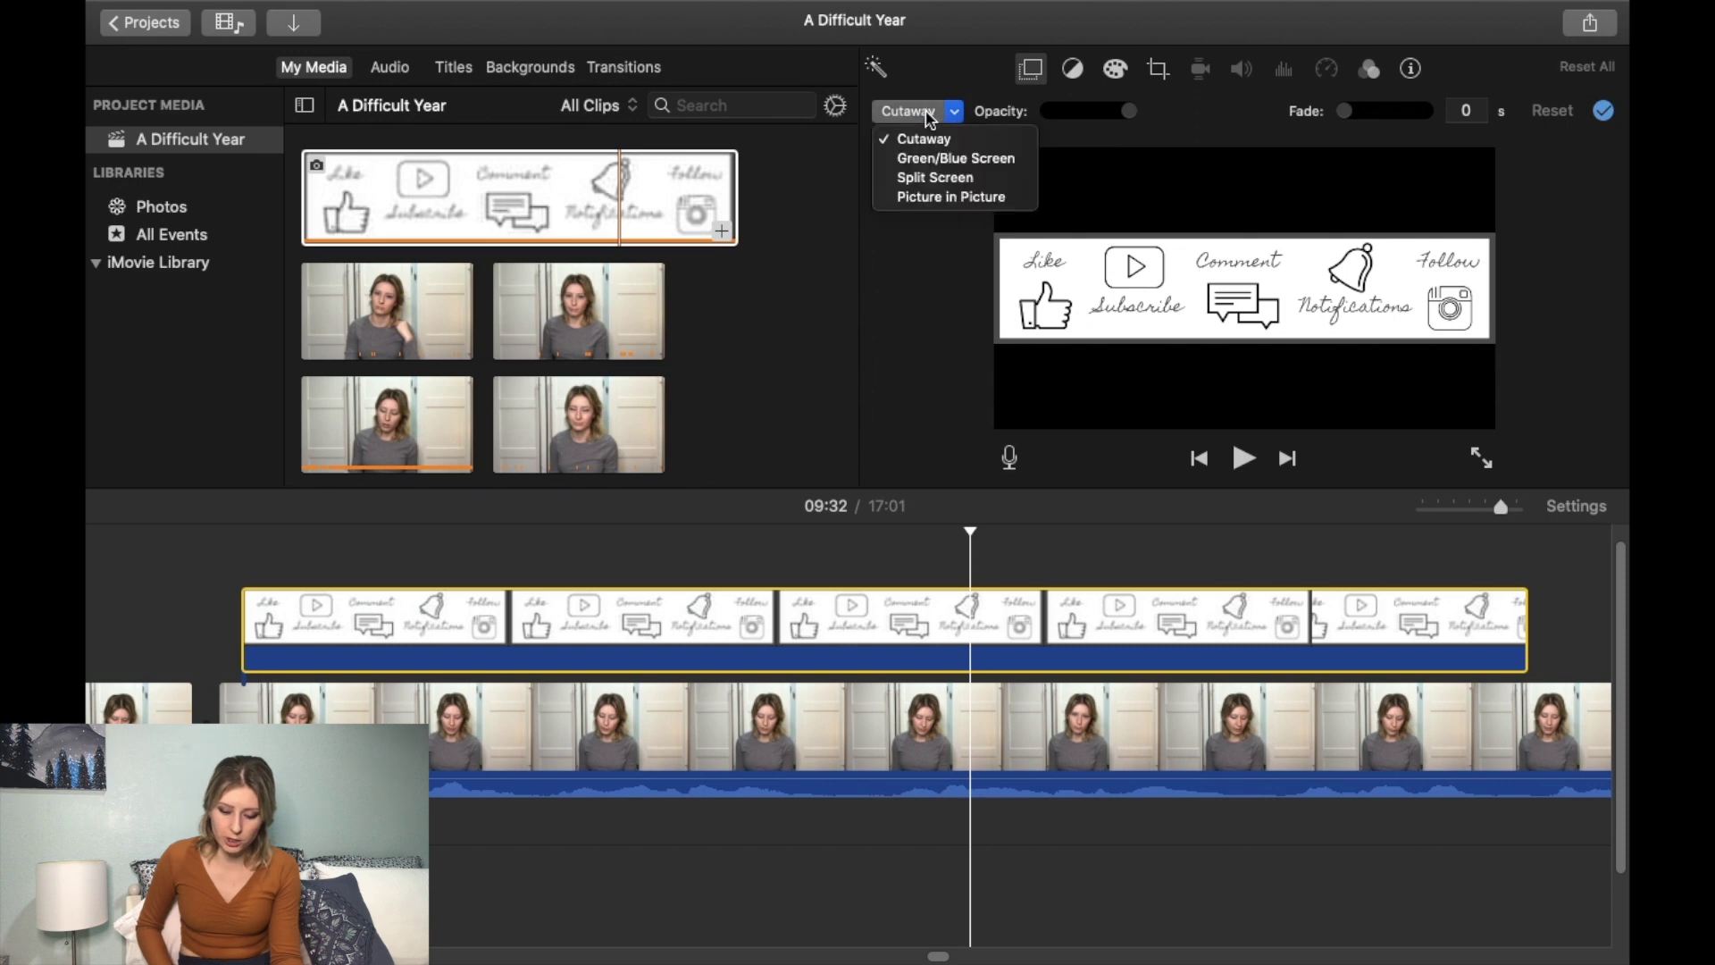
left_click(938, 197)
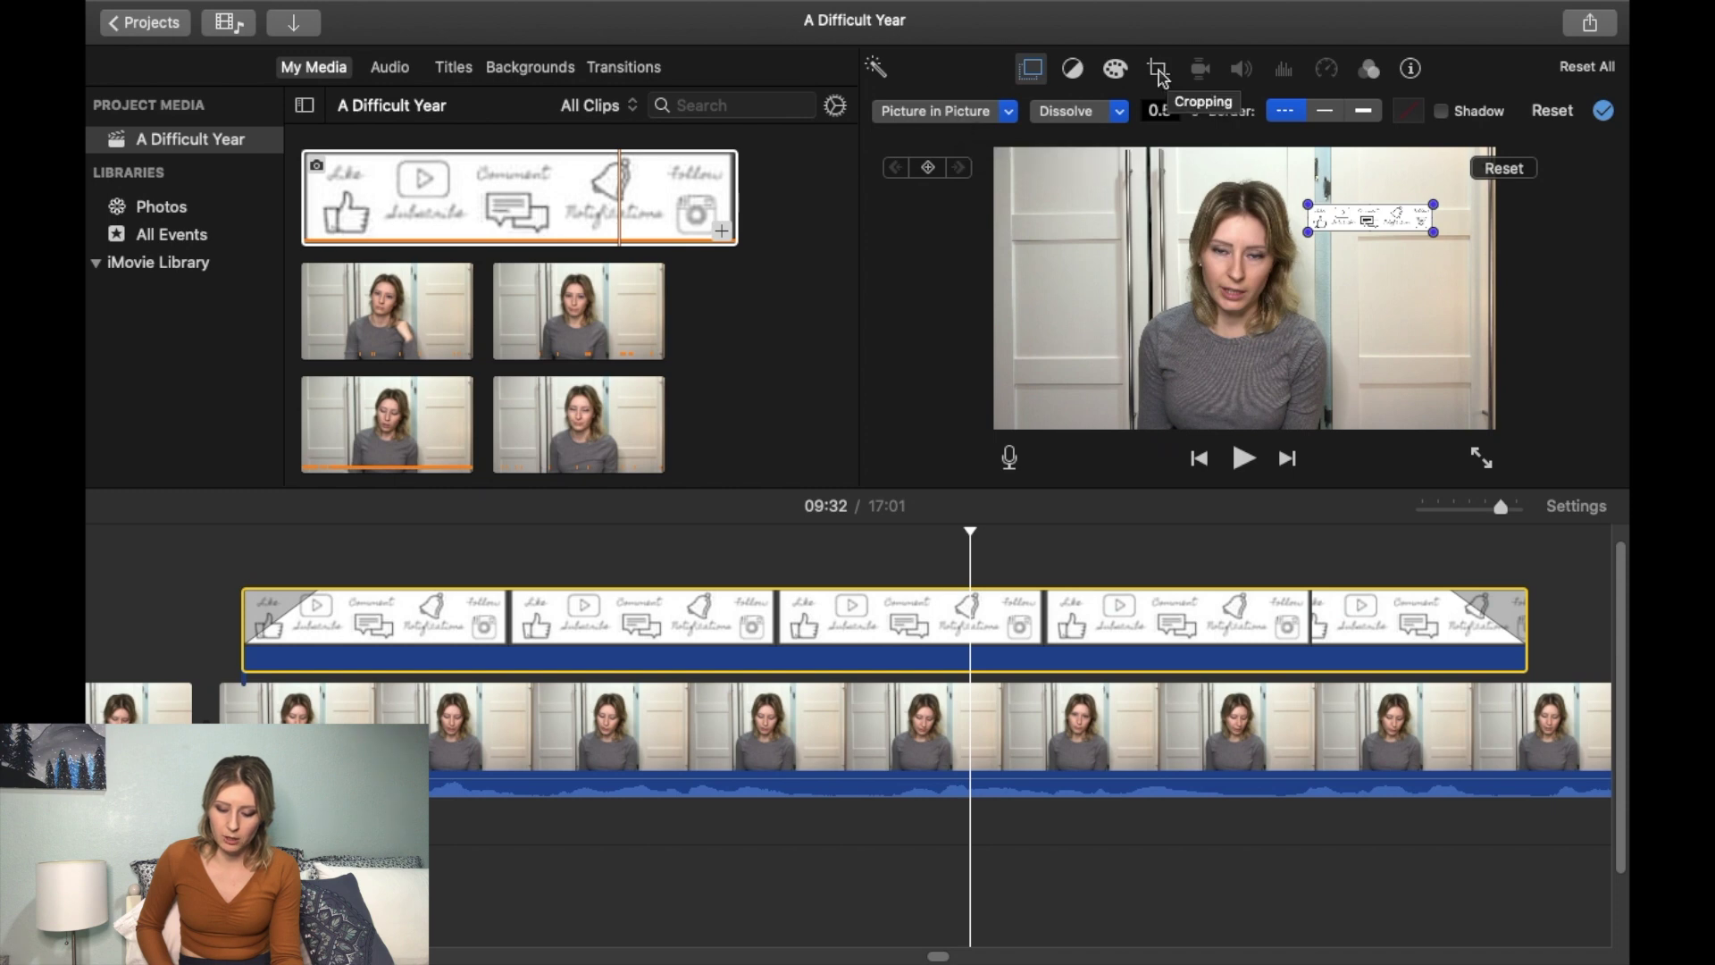
left_click(1158, 72)
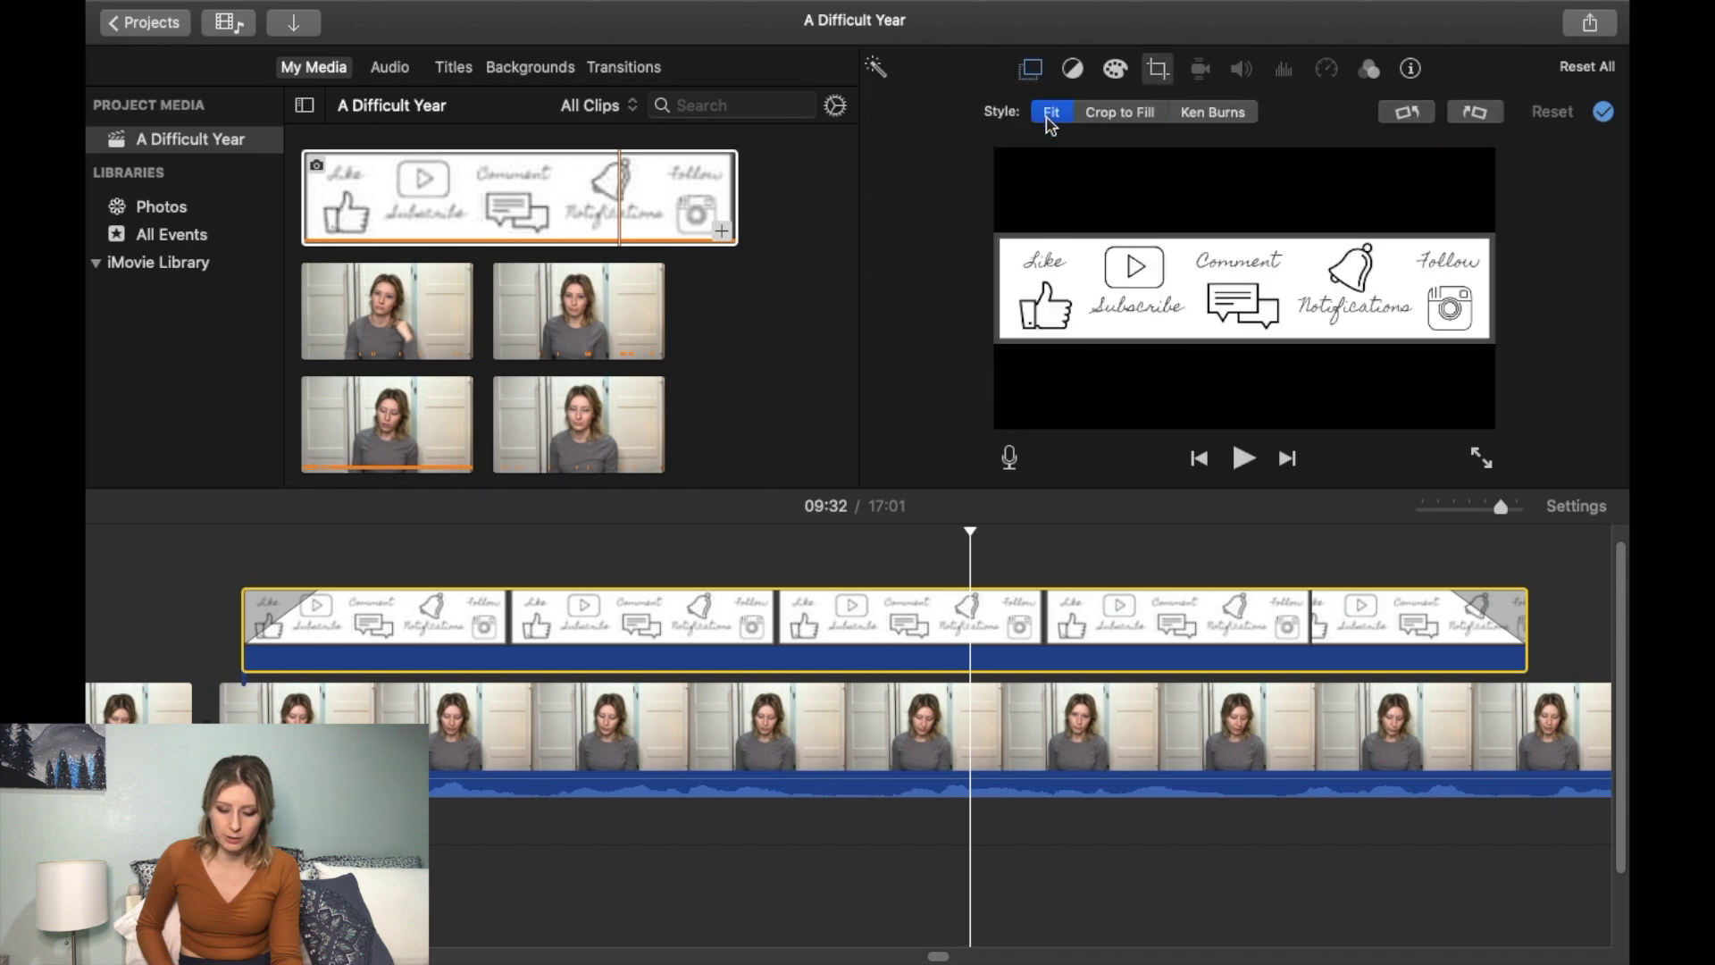
left_click(1032, 72)
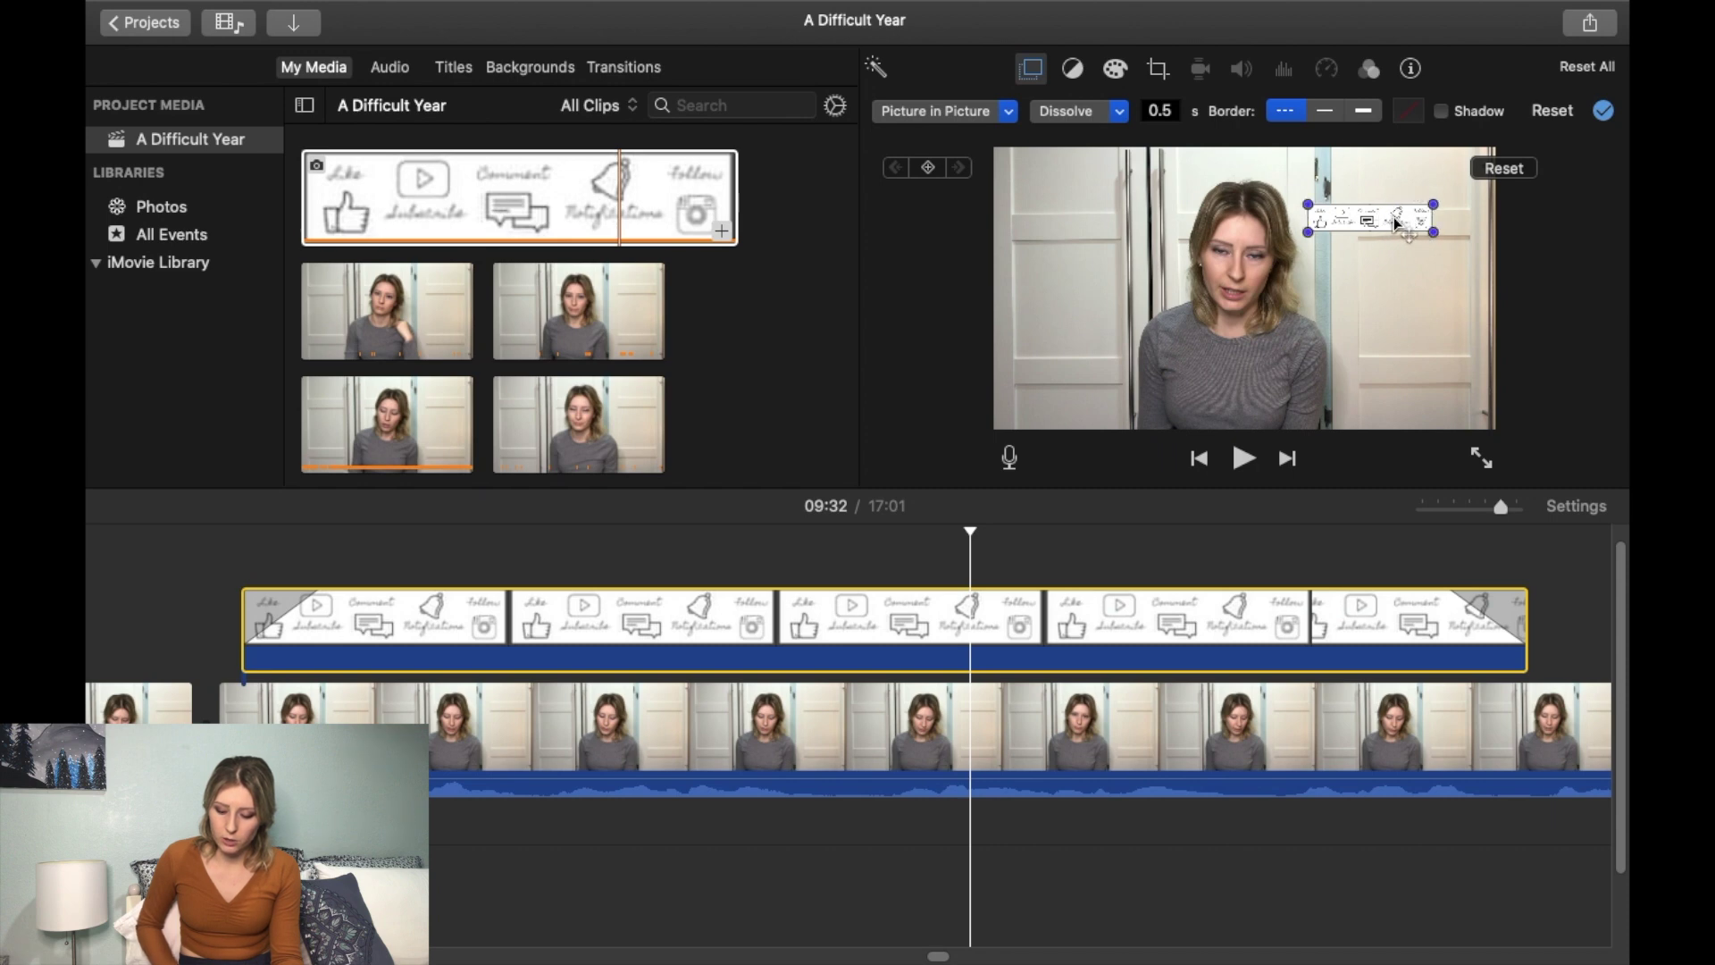
Move the overlay inset lower in the frame and enlarge it up and to the left.
left_click_drag(1379, 228, 1242, 262)
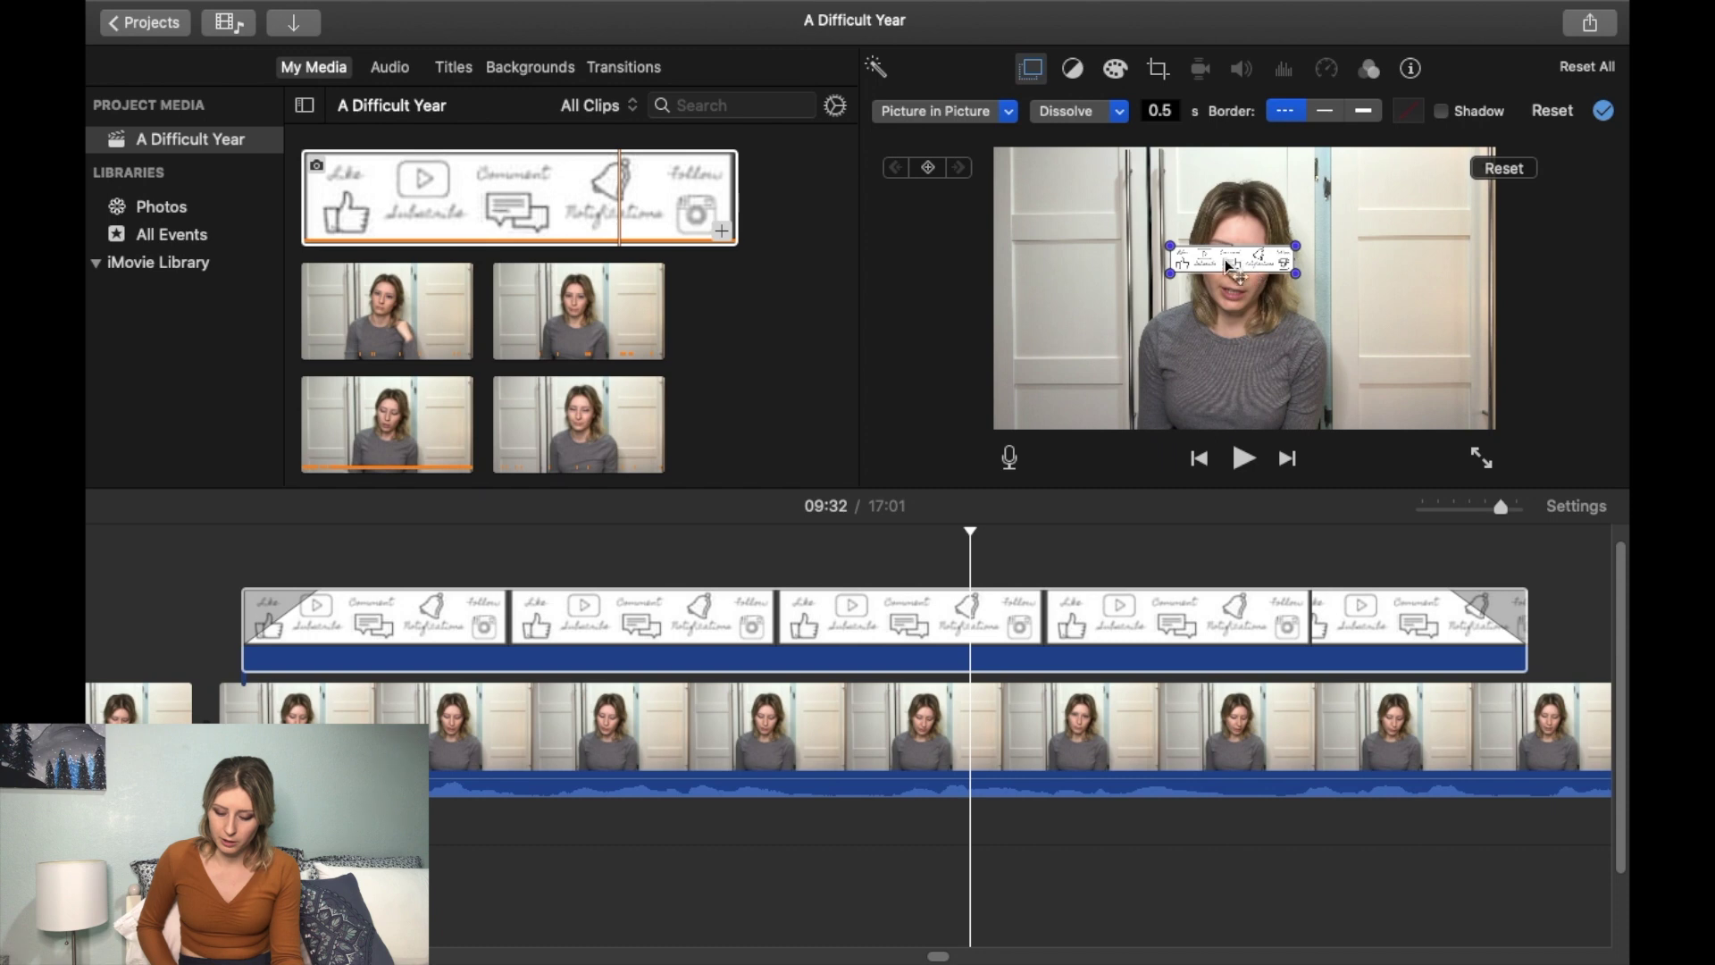
left_click_drag(1164, 242, 1063, 214)
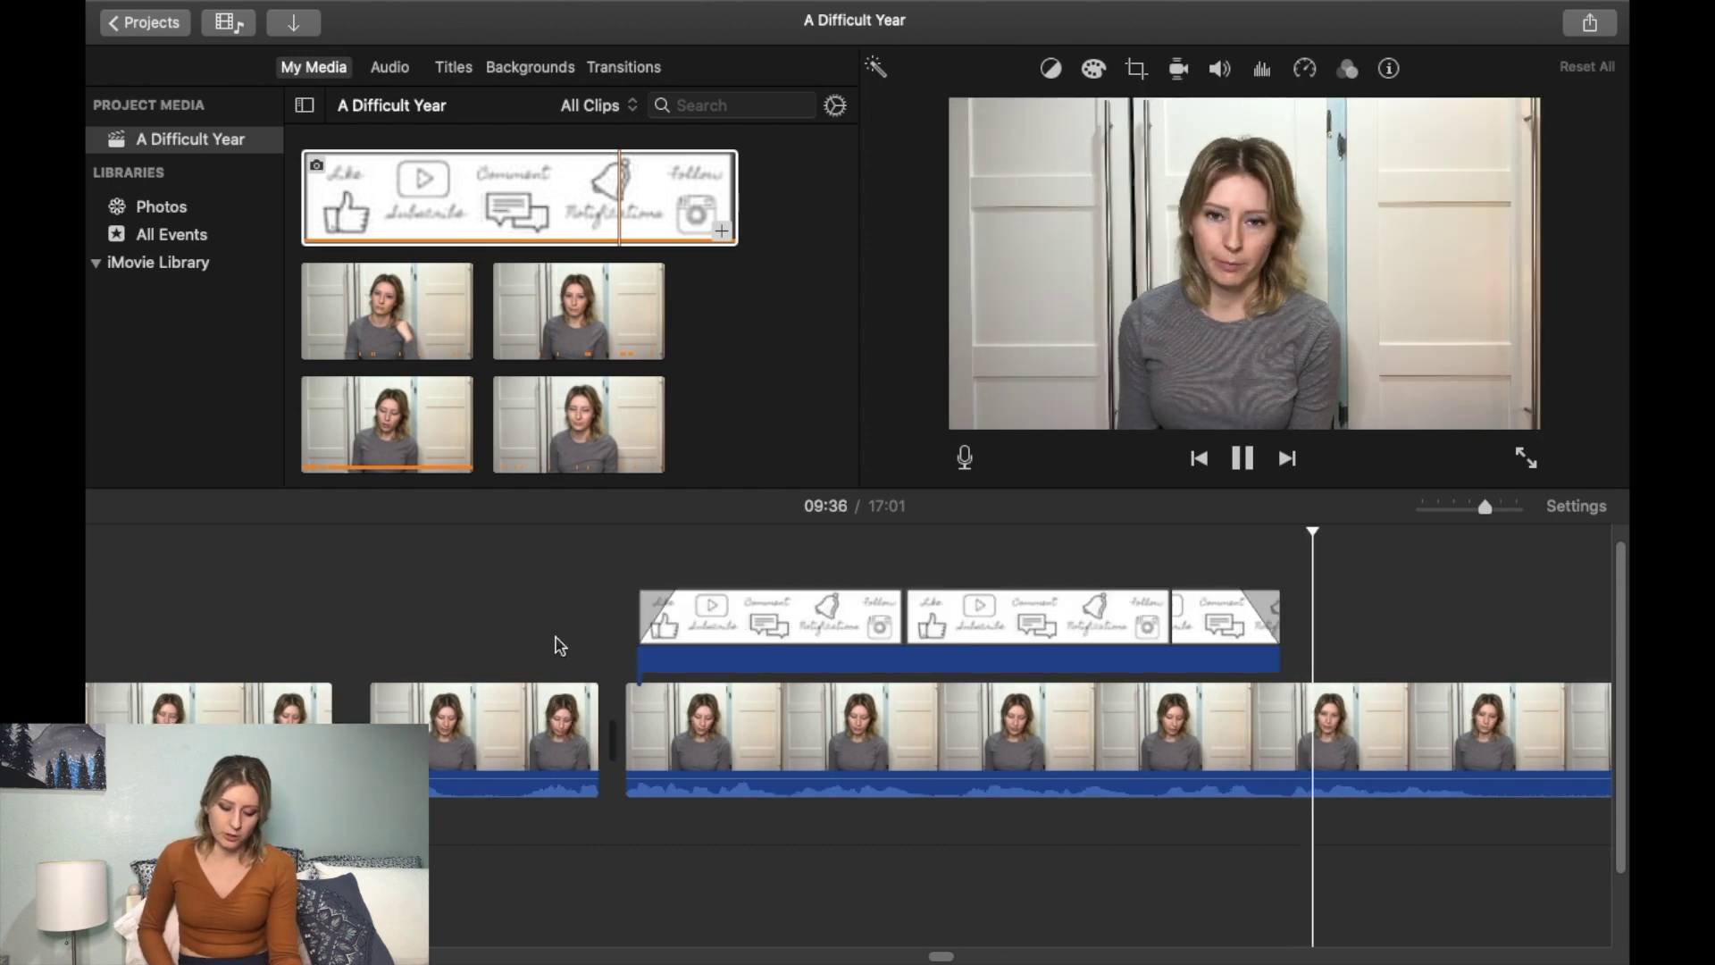
key("space")
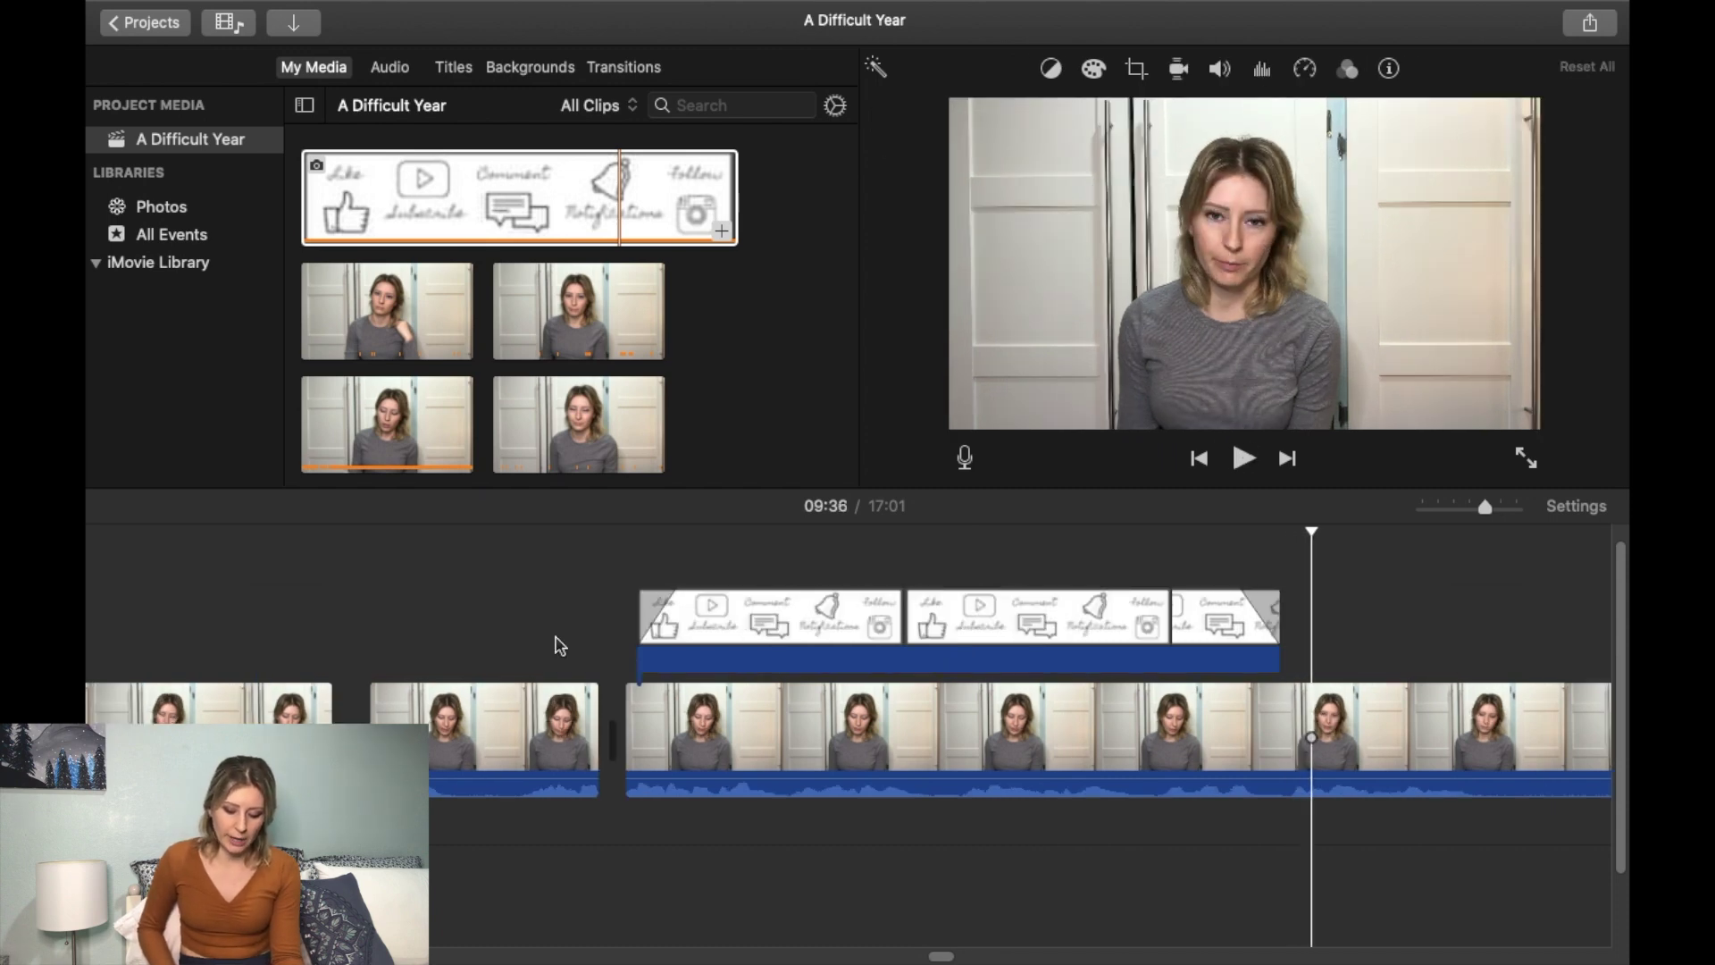
Drag the overlay's fade handle back to the clip end so the LikeAndSubscribe banner has no fade ramps.
mouse_move(681, 607)
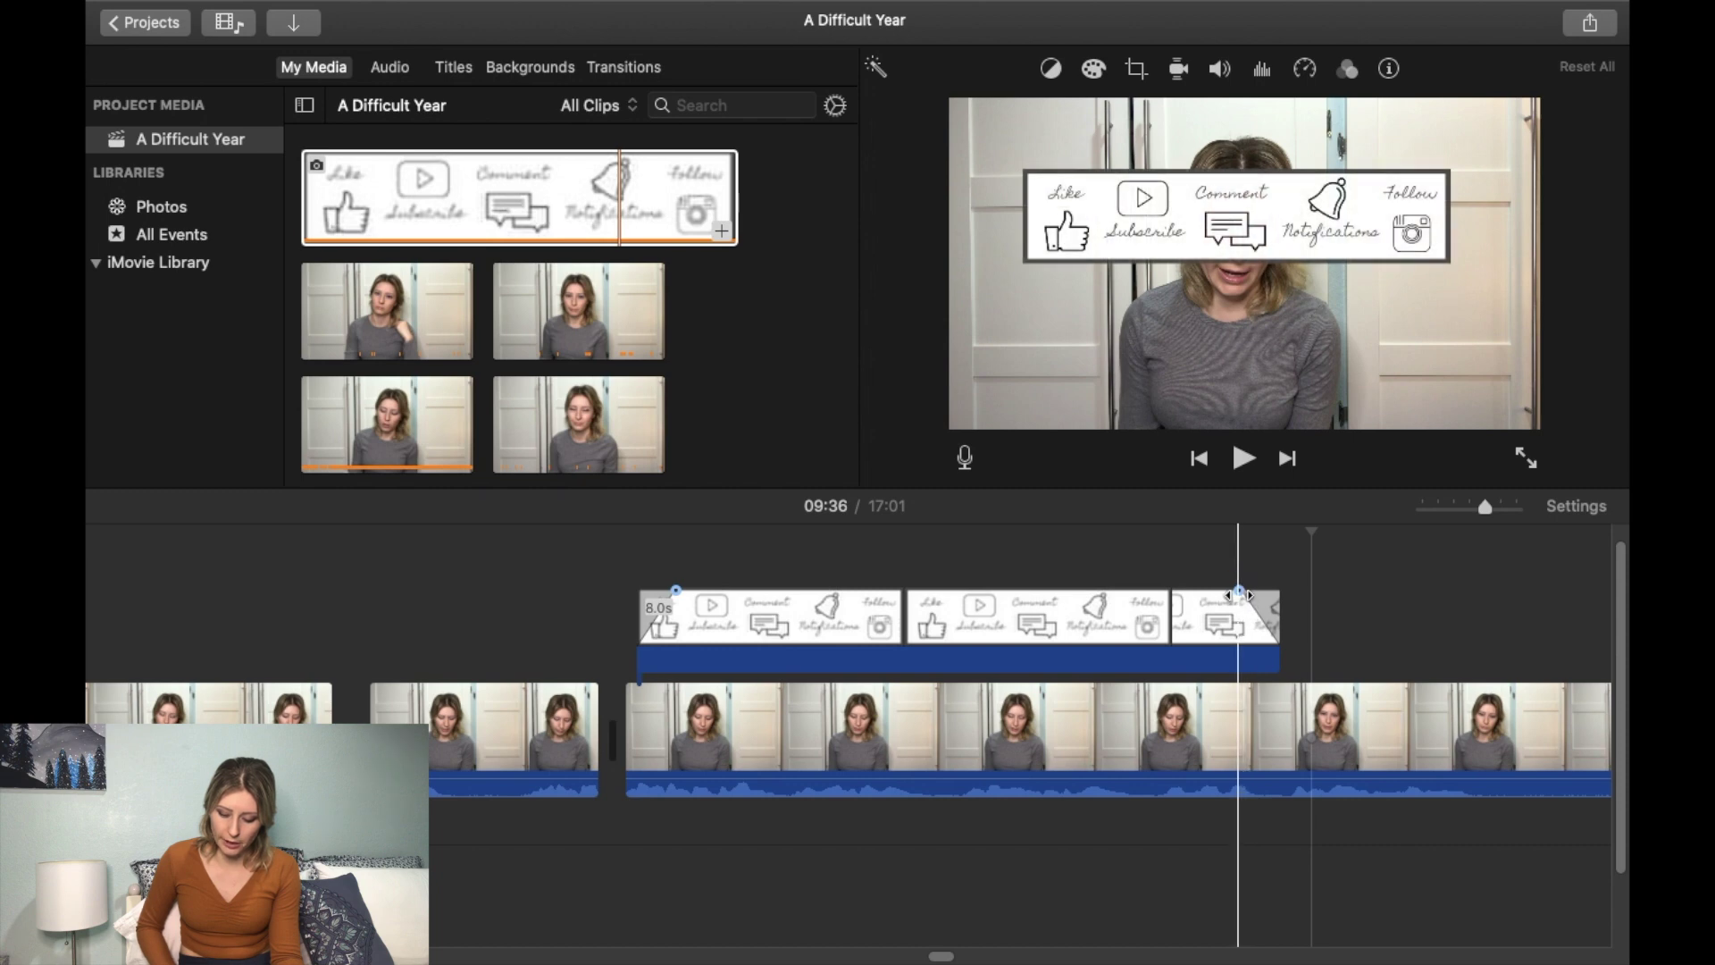
left_click_drag(1239, 592, 1081, 622)
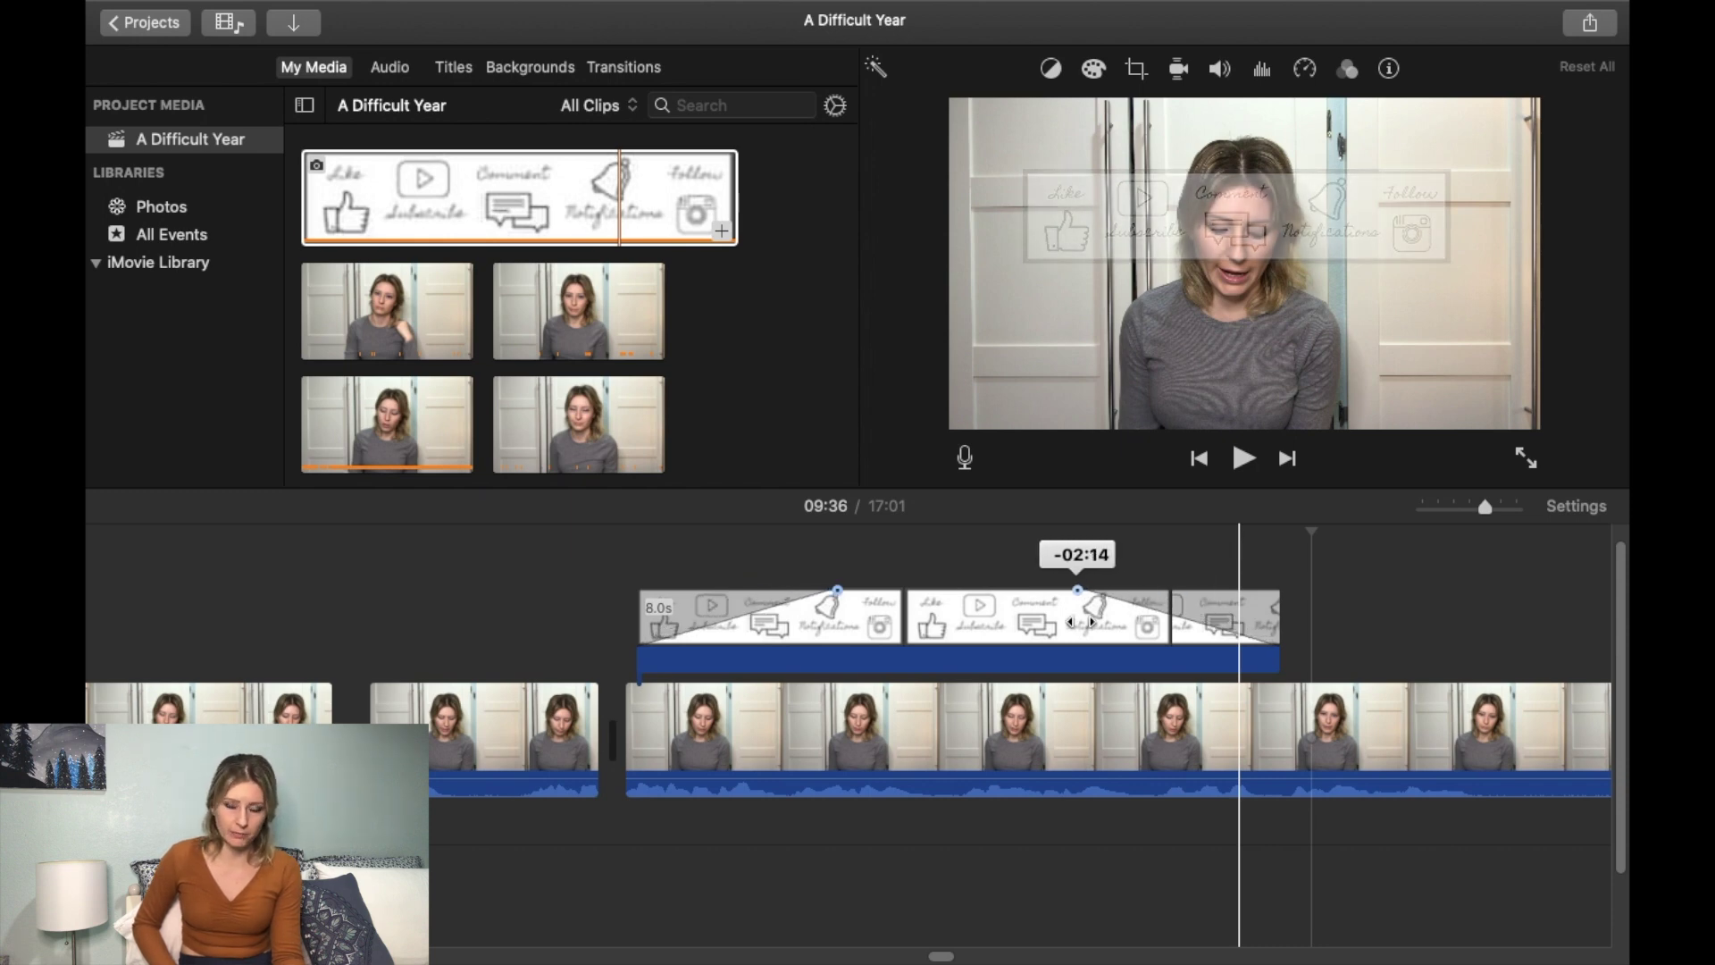
left_click_drag(1081, 623, 1409, 563)
left_click(1179, 574)
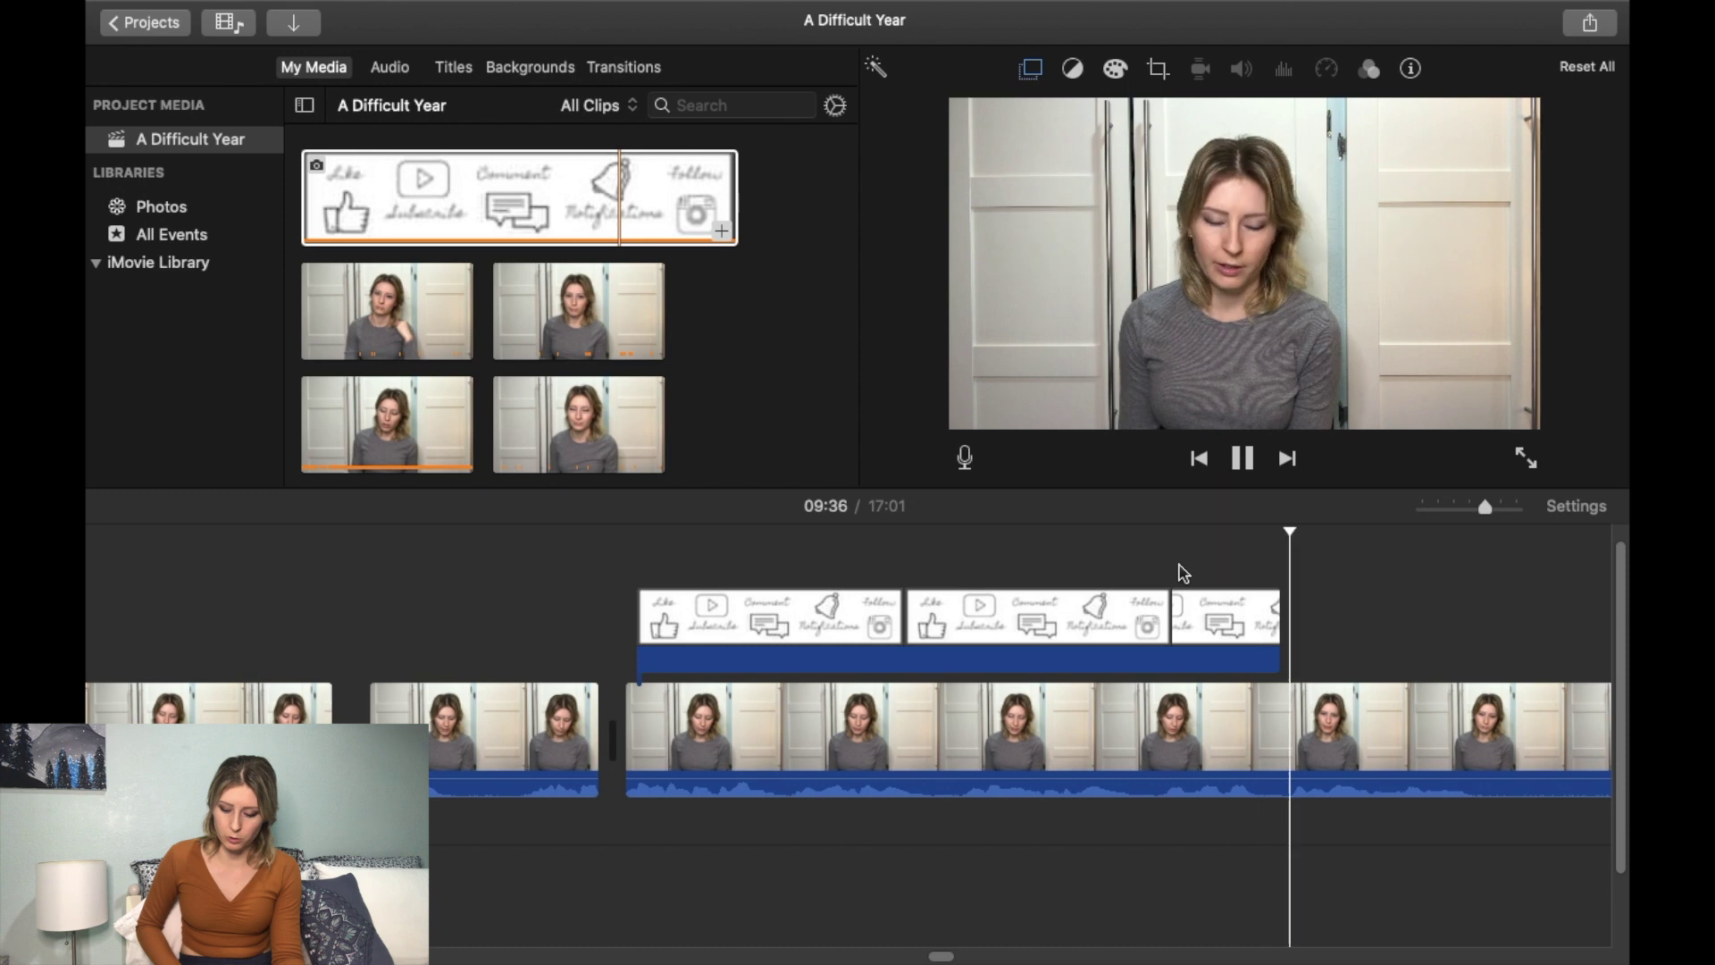
Drag the Can Open sound effect from Audio > Sound Effects under the overlay's start.
left_click(1181, 617)
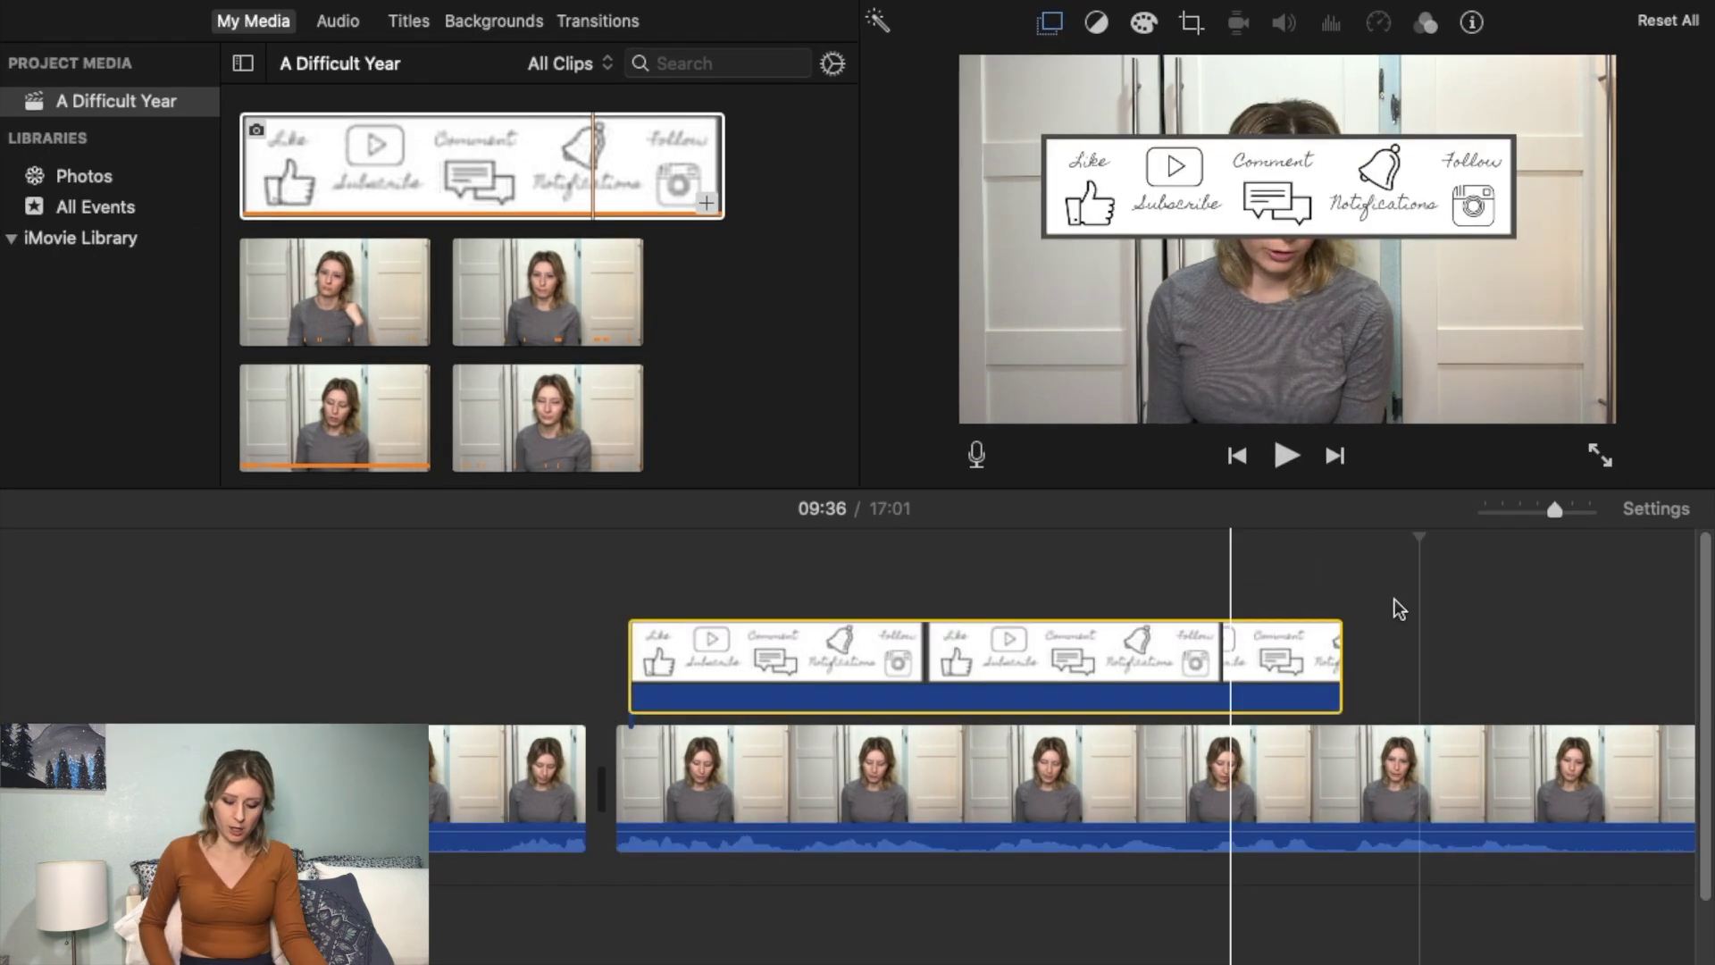
scroll(1082, 586, "down", 2)
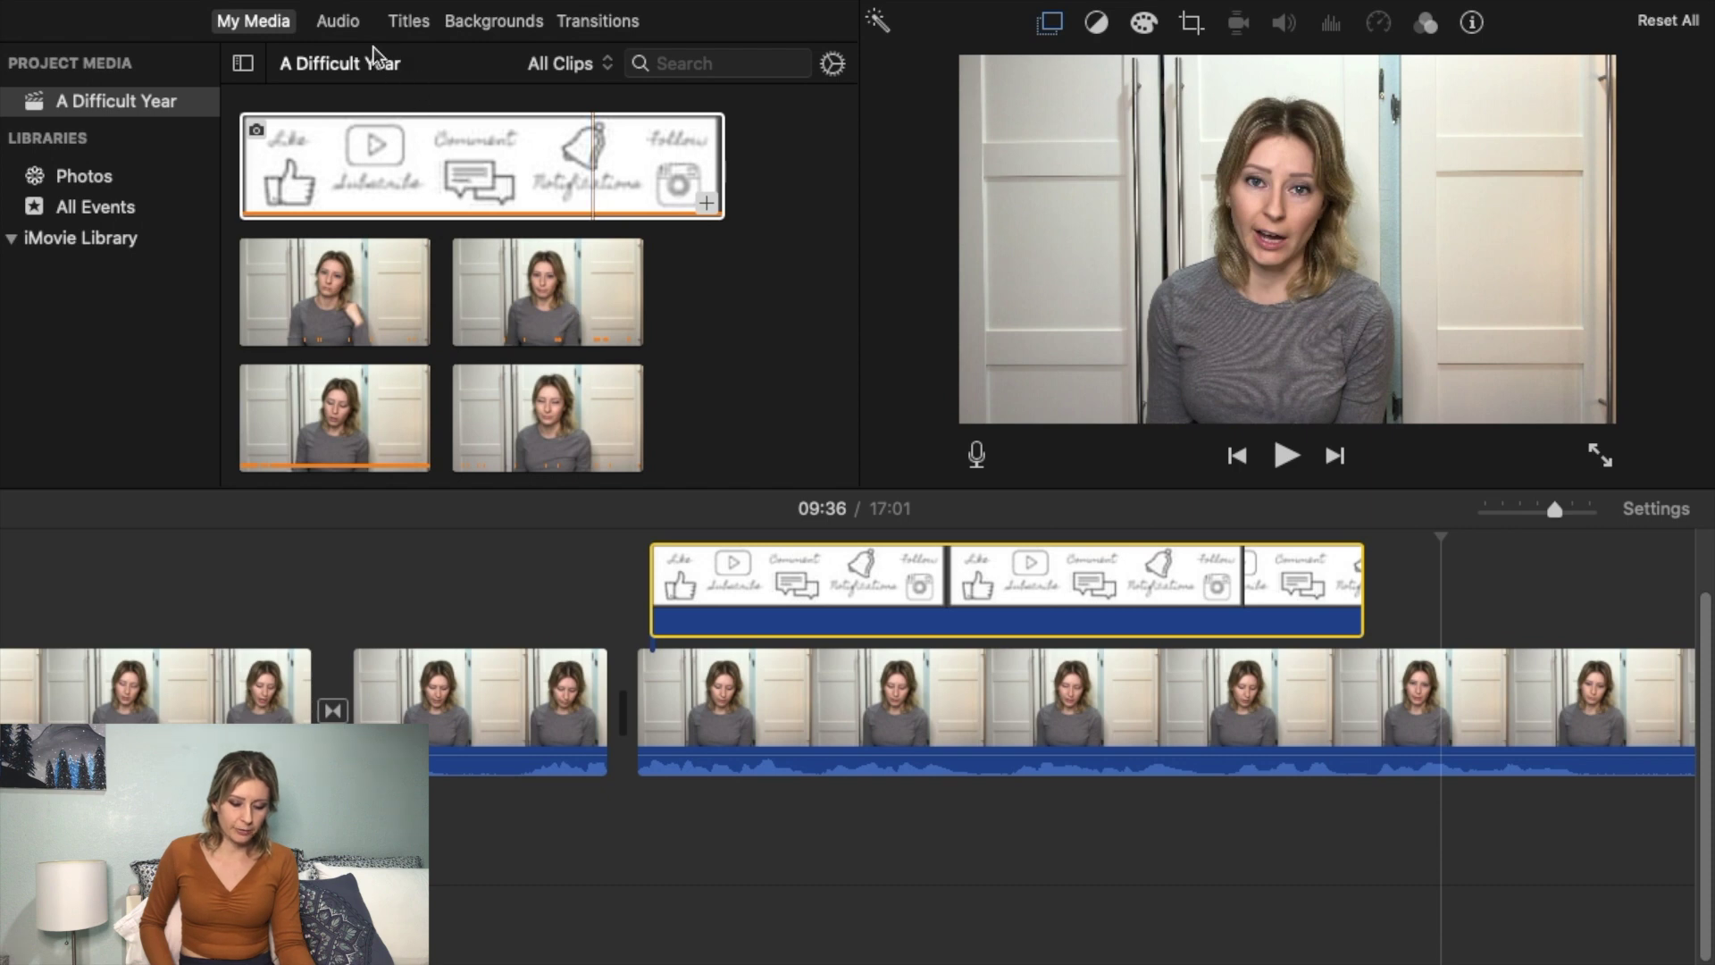
left_click(339, 21)
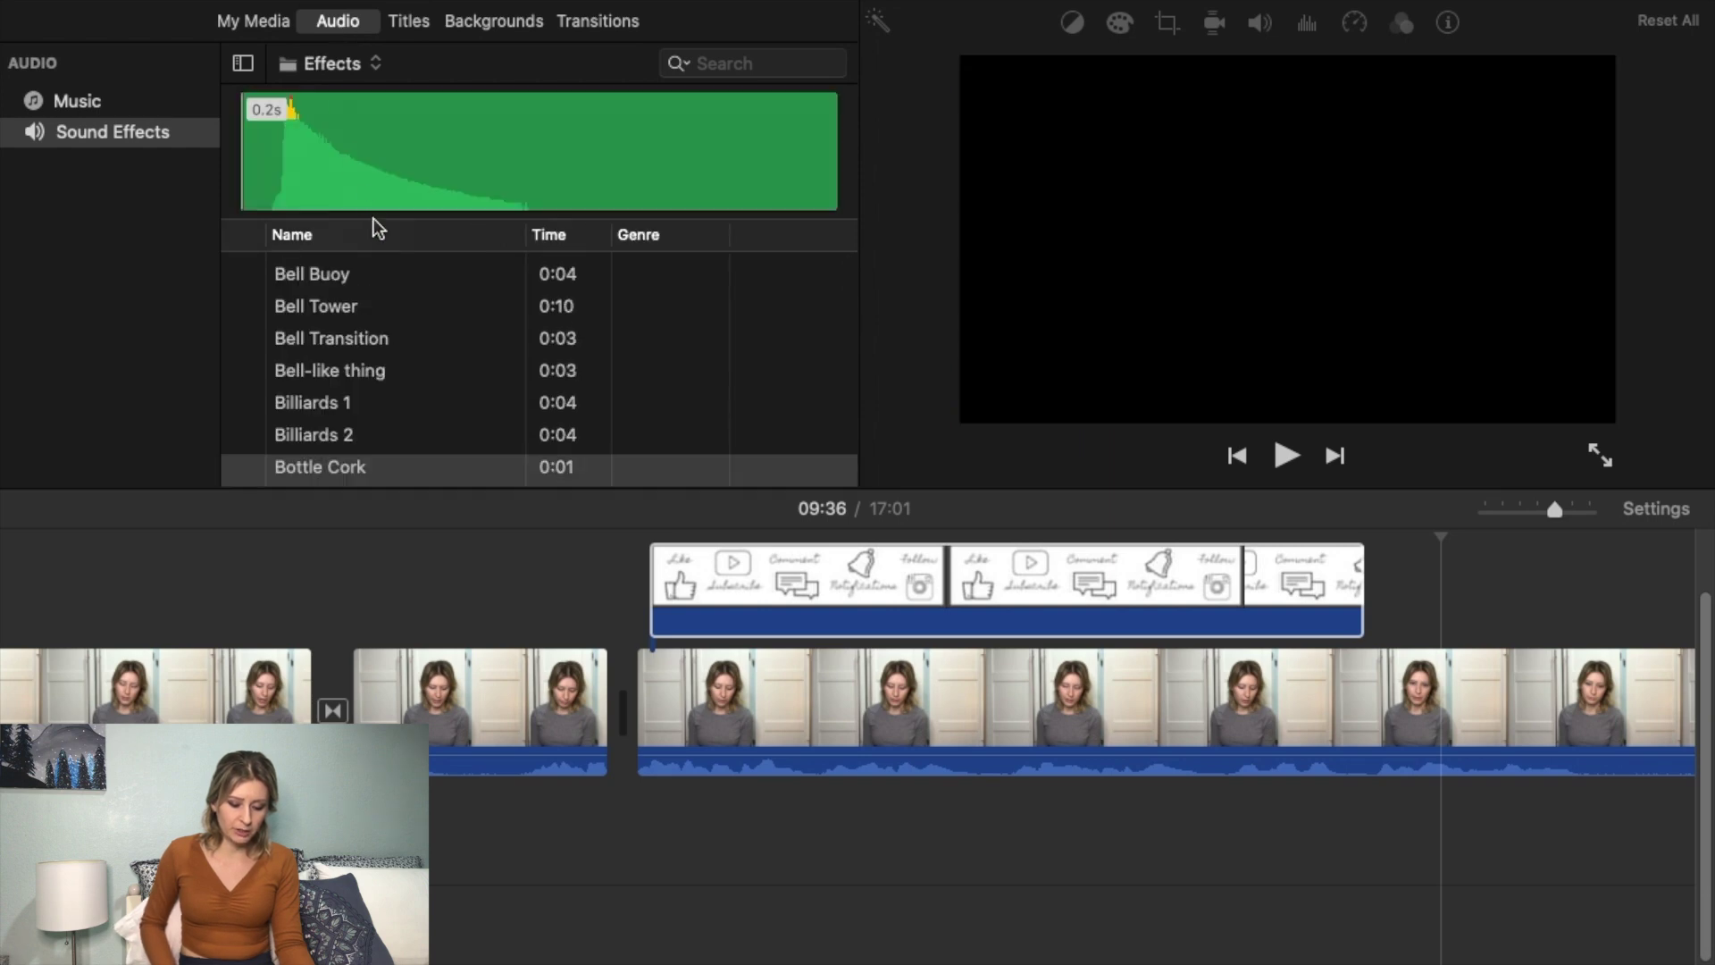
scroll(381, 271, "up", 10)
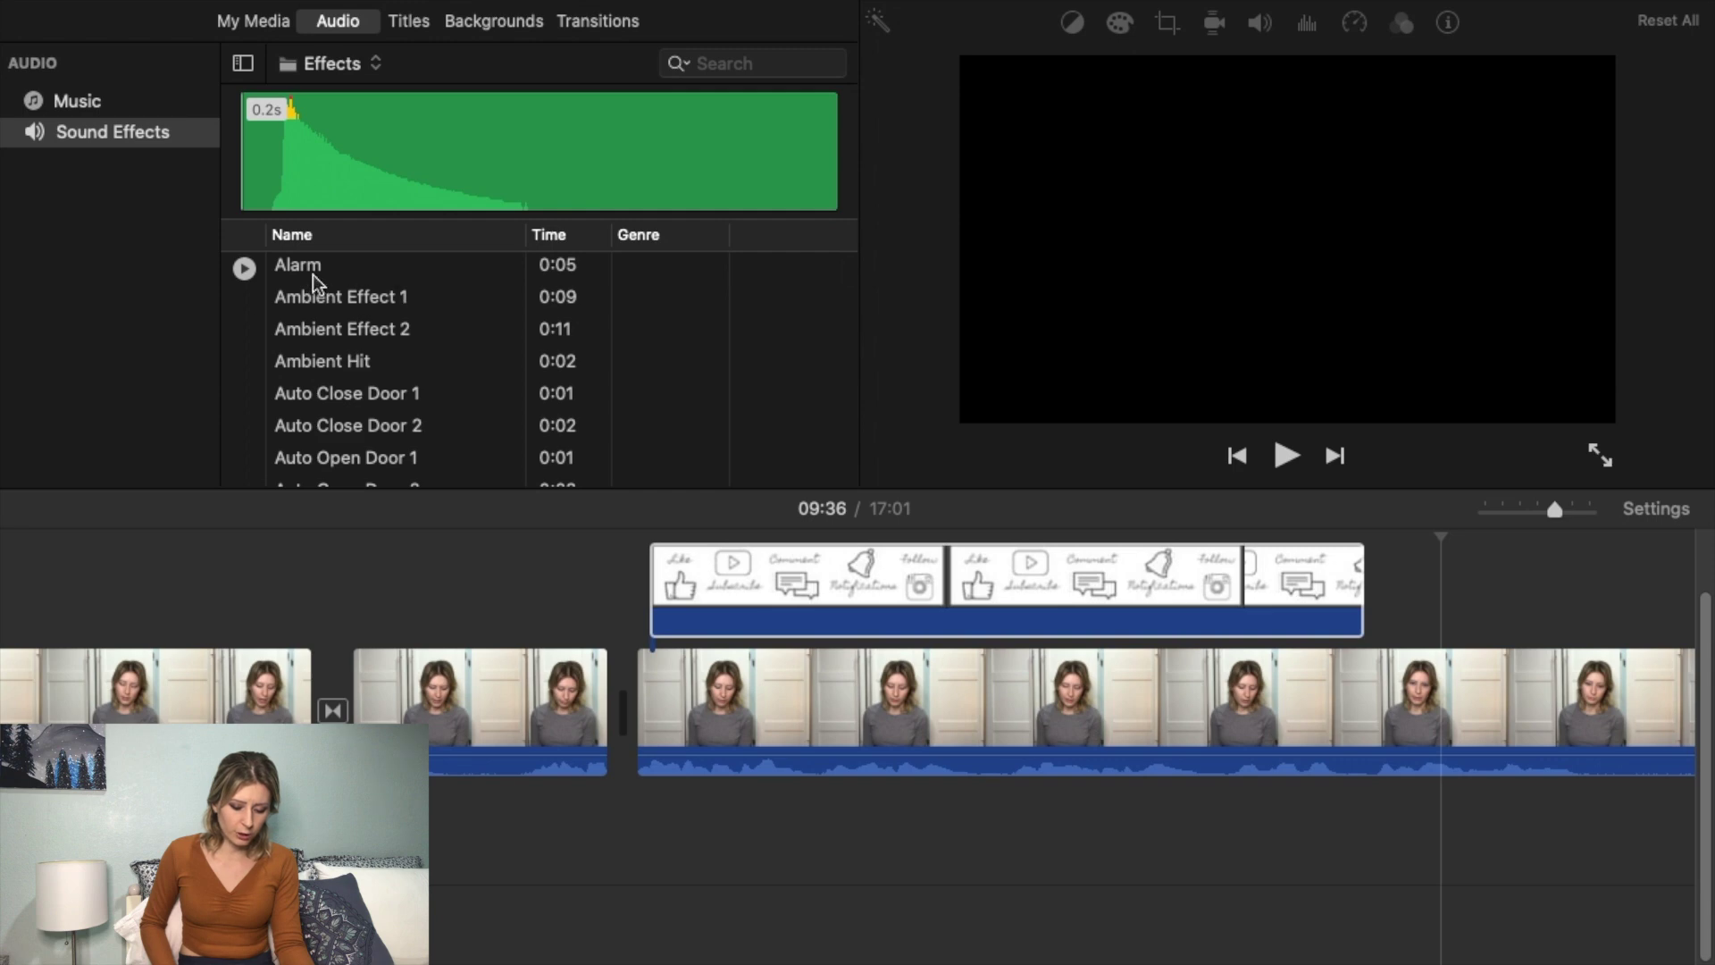
scroll(354, 364, "down", 3)
scroll(354, 363, "down", 1)
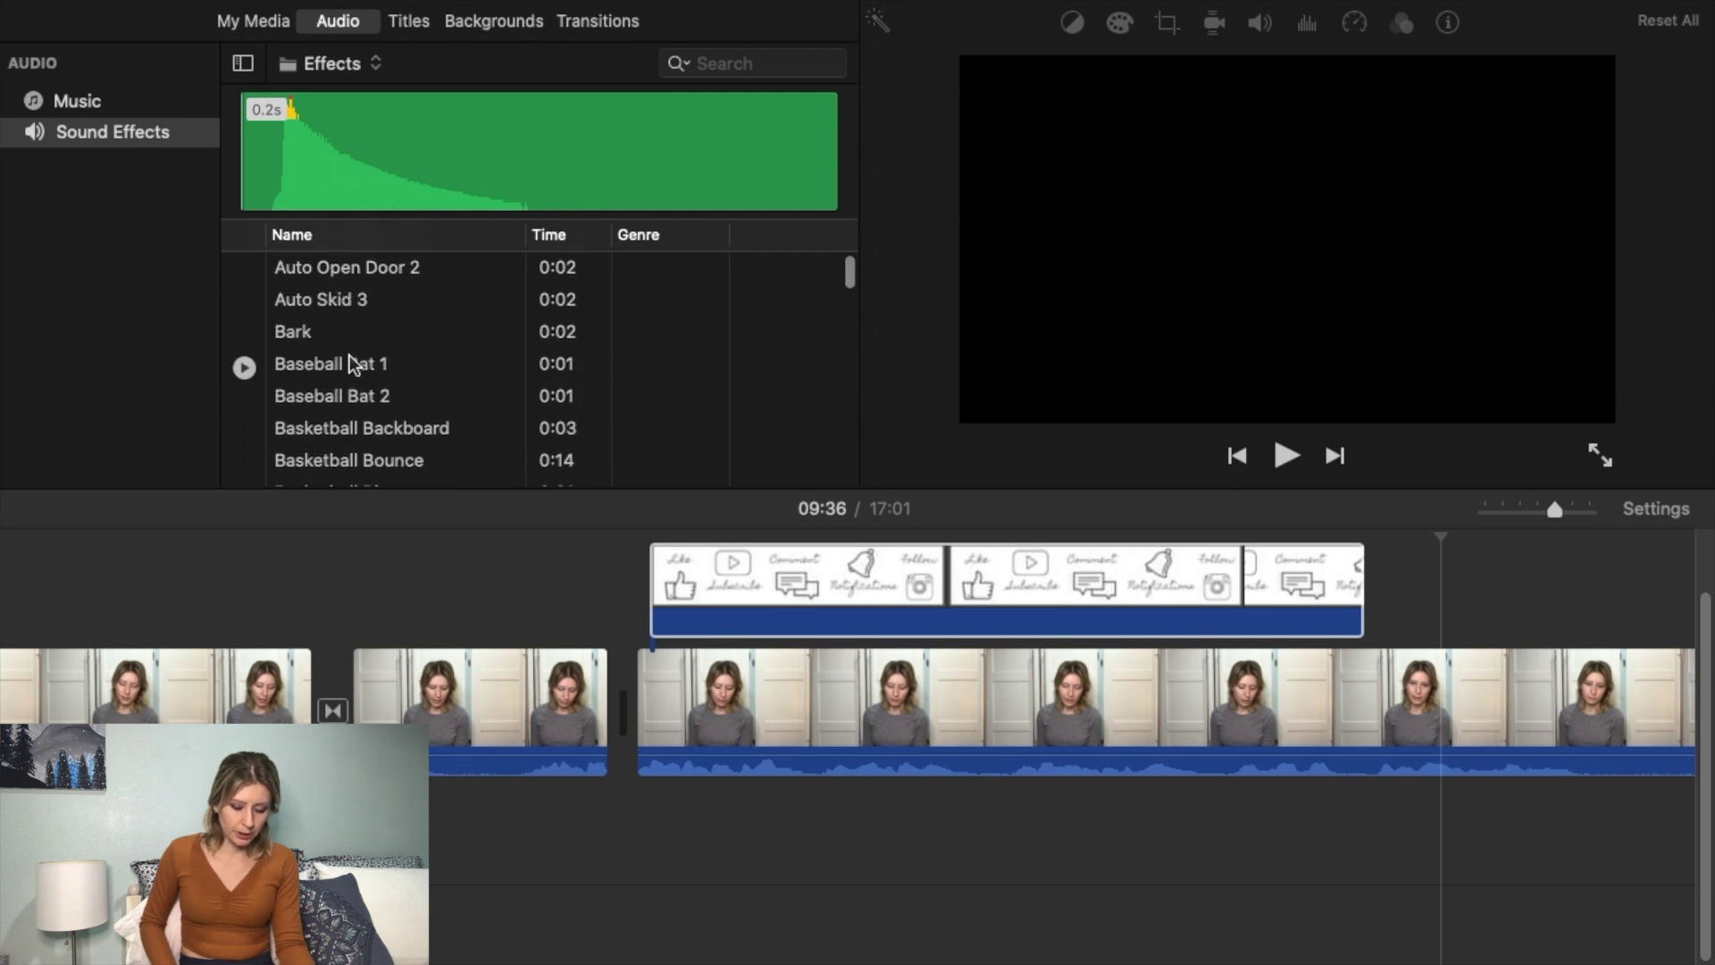
scroll(360, 398, "down", 5)
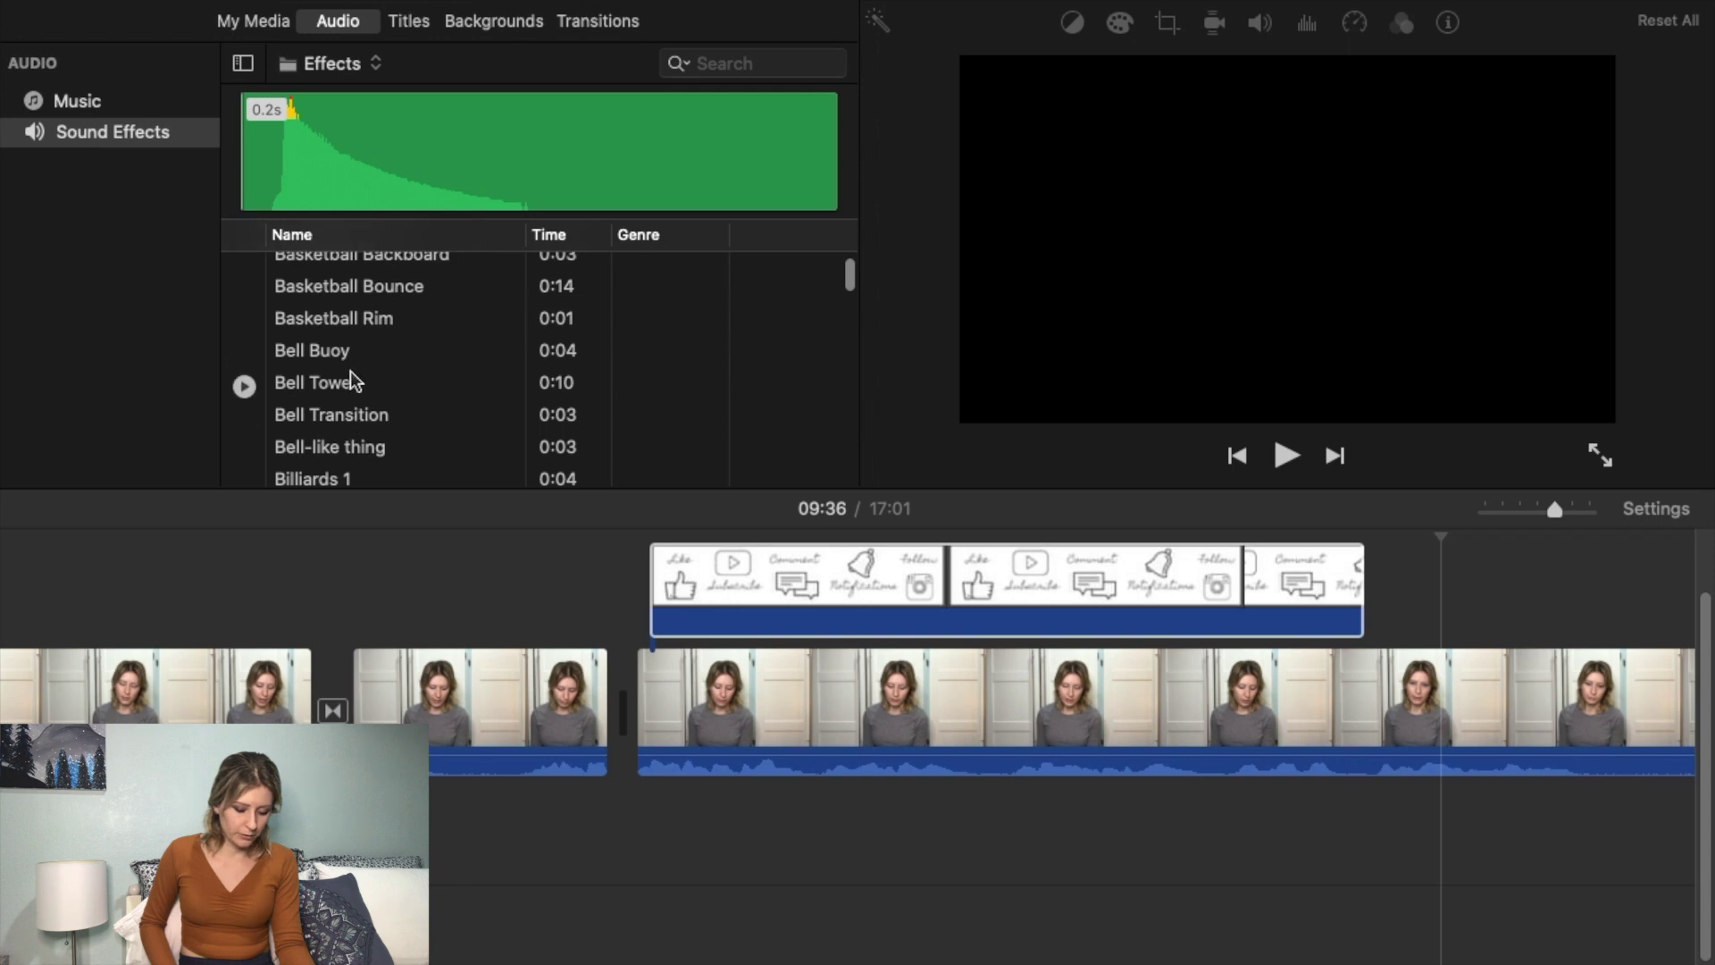
scroll(353, 382, "down", 4)
scroll(339, 357, "down", 7)
left_click(313, 291)
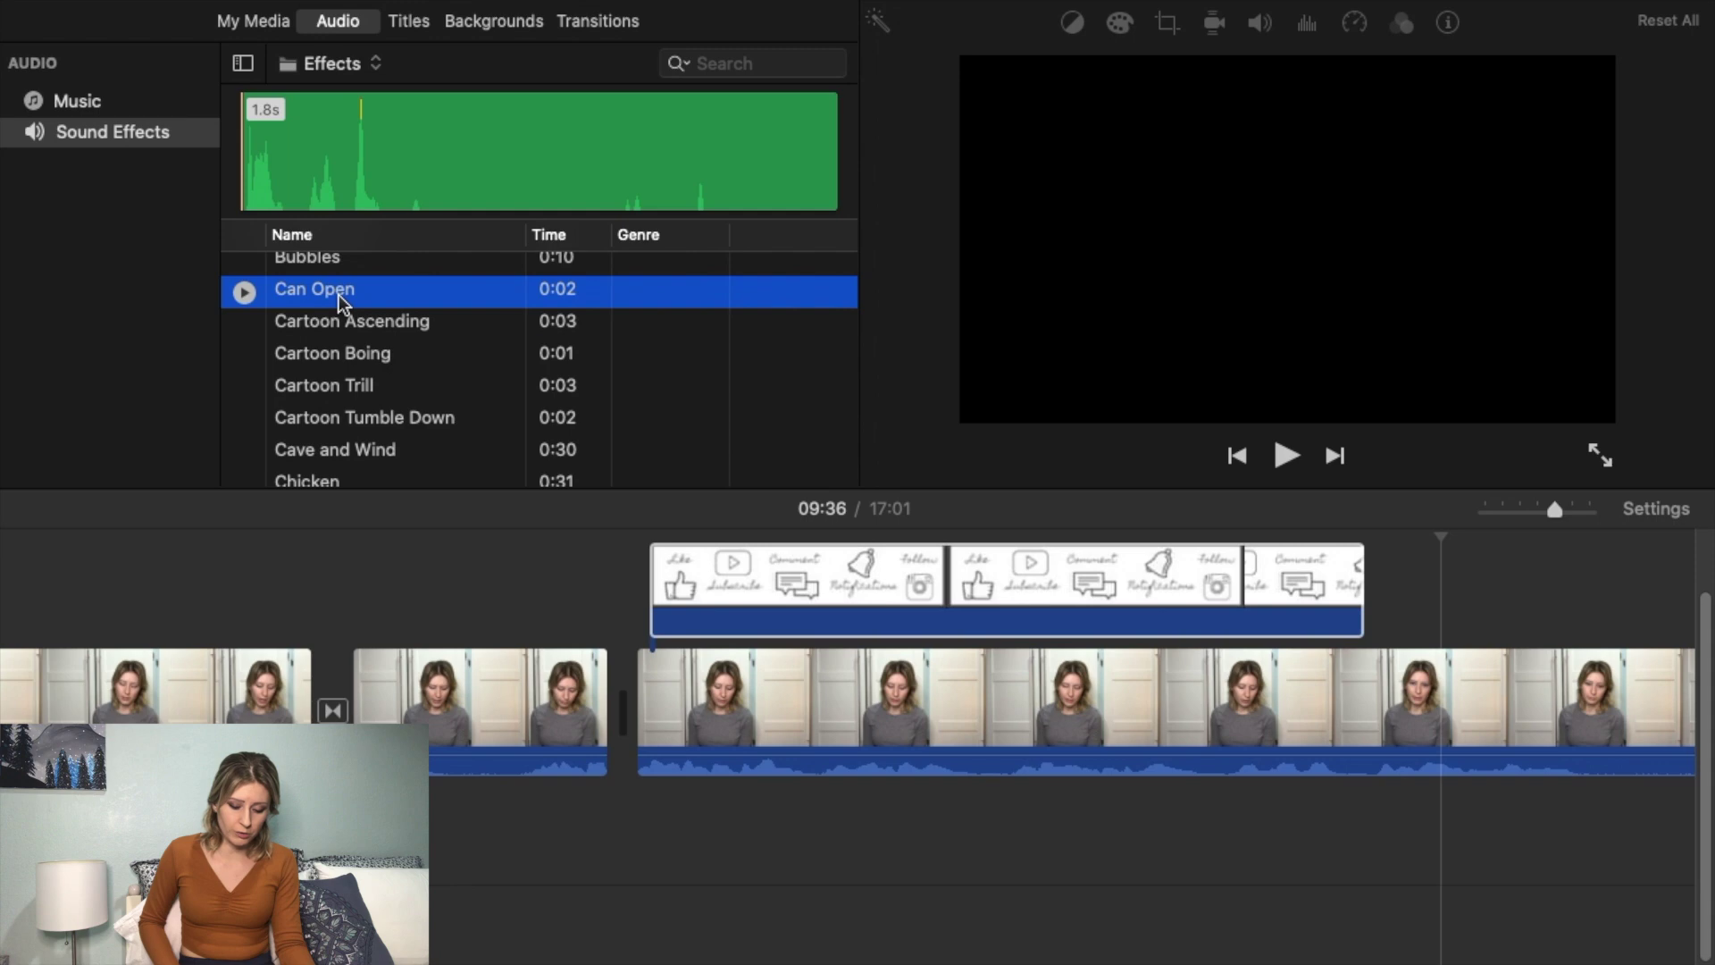
left_click_drag(417, 385, 655, 841)
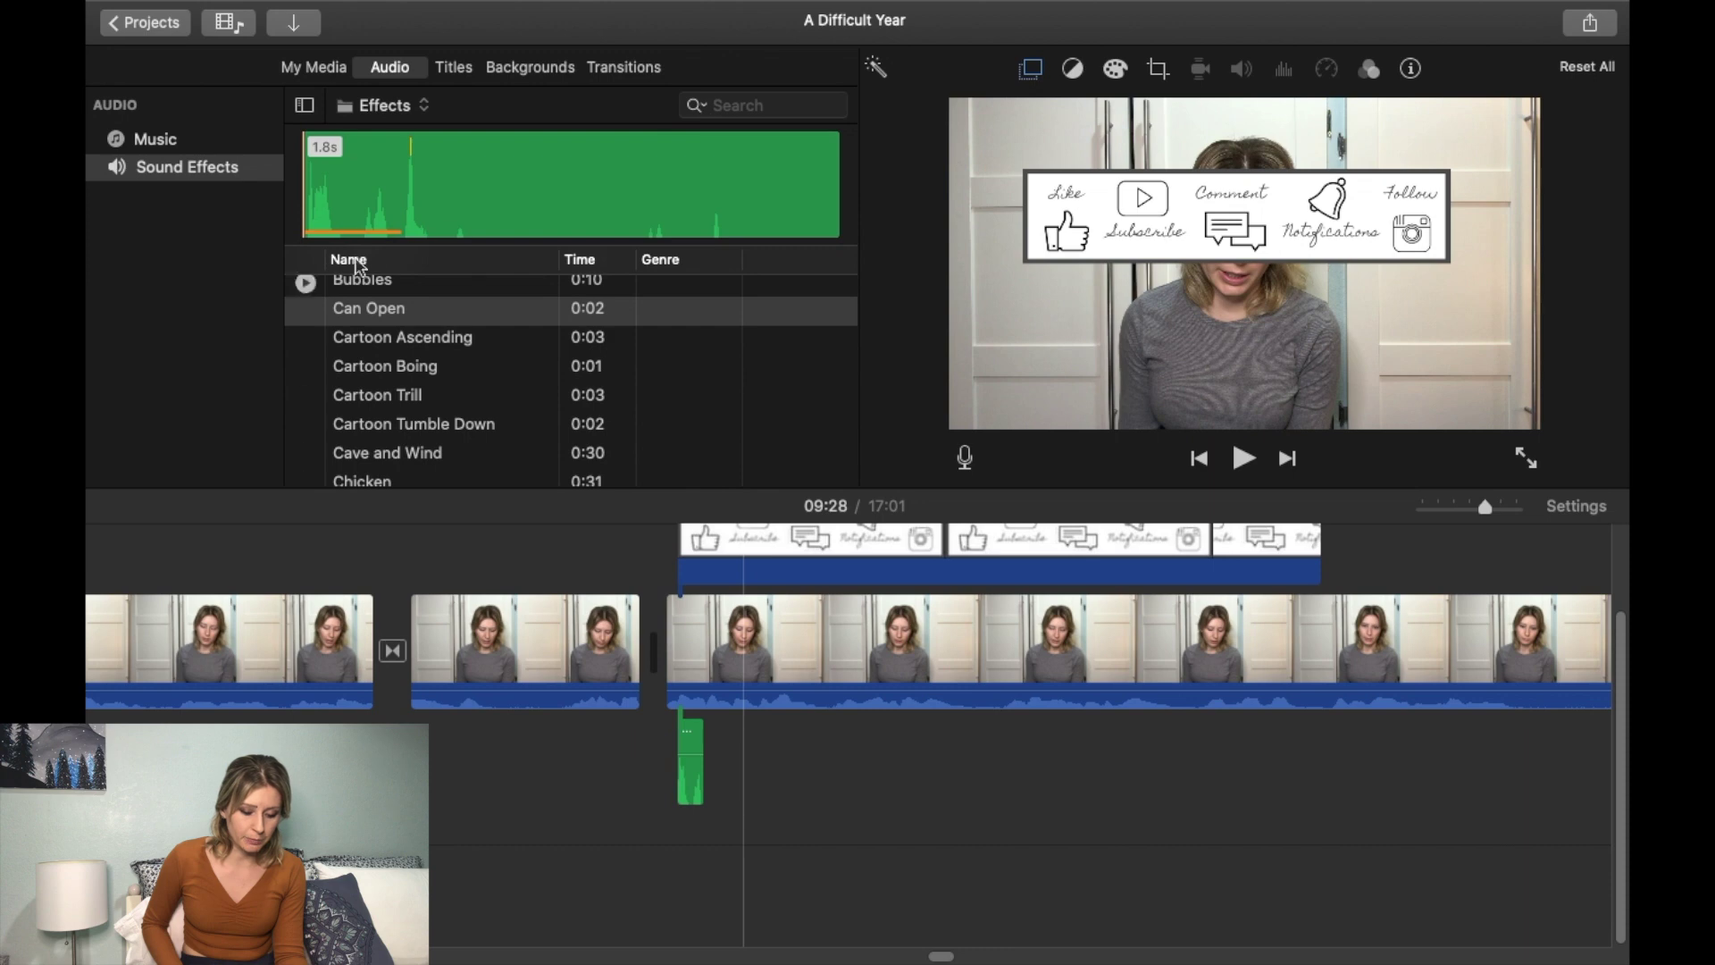
Add the 2.0m 'Violet Spirit – Dan Henig' track from My Media to the background music lane.
left_click(314, 68)
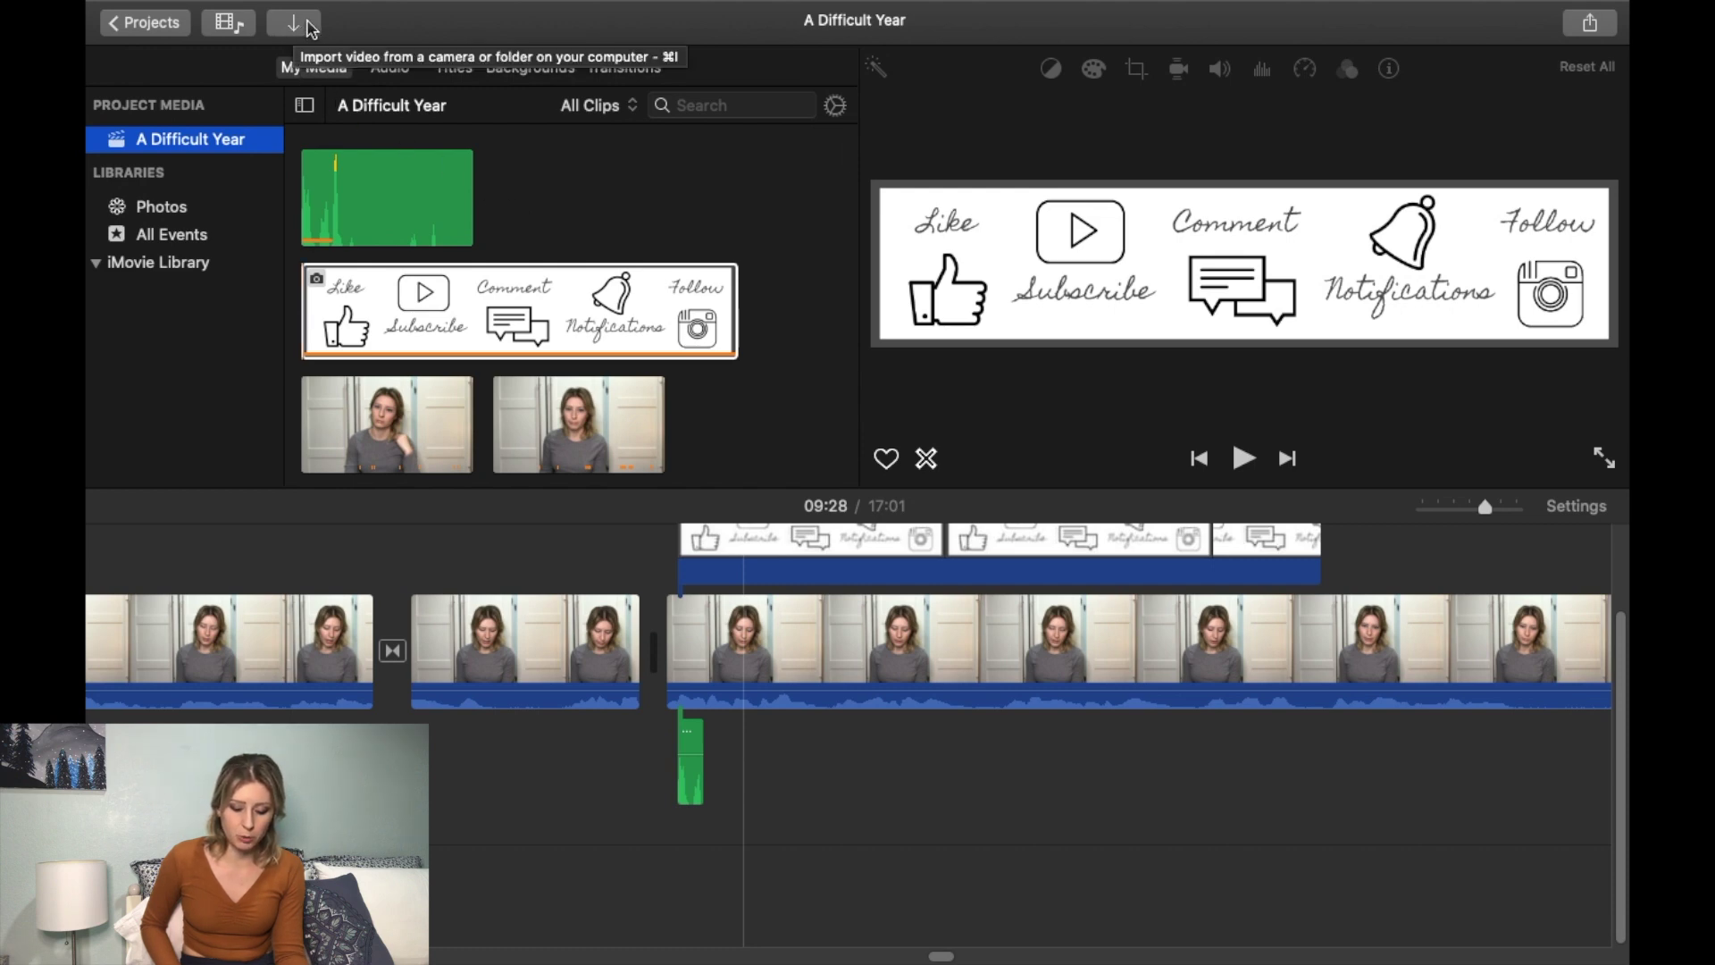
scroll(536, 215, "down", 5)
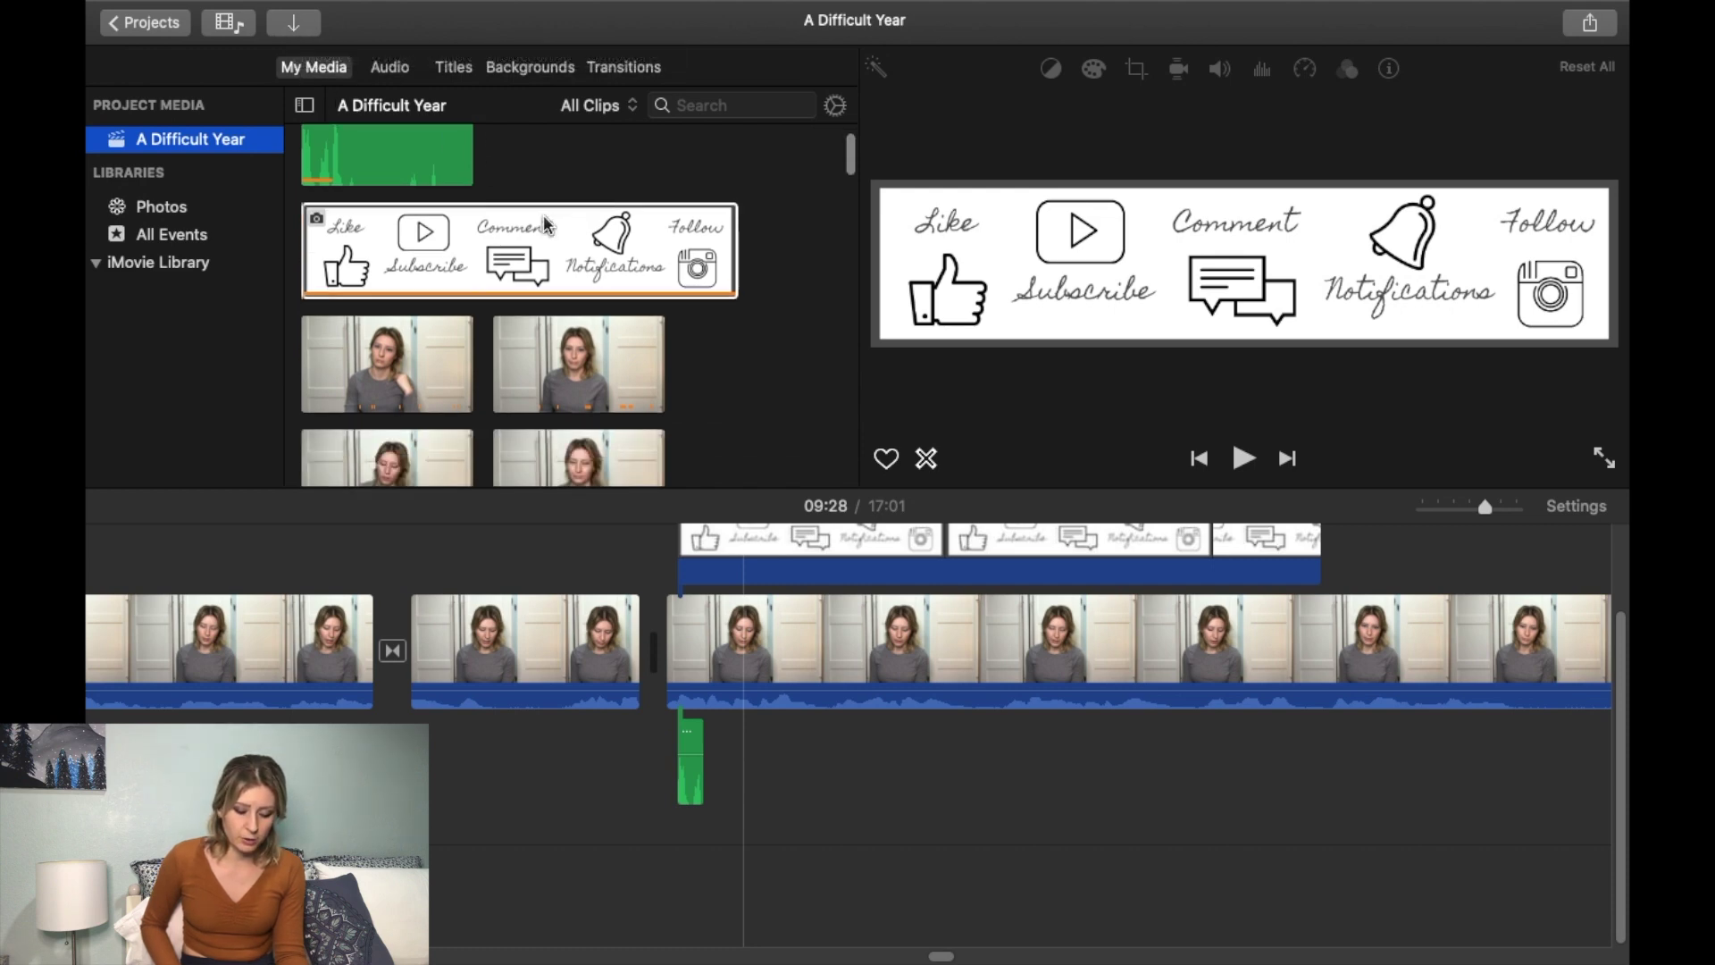
scroll(390, 271, "up", 3)
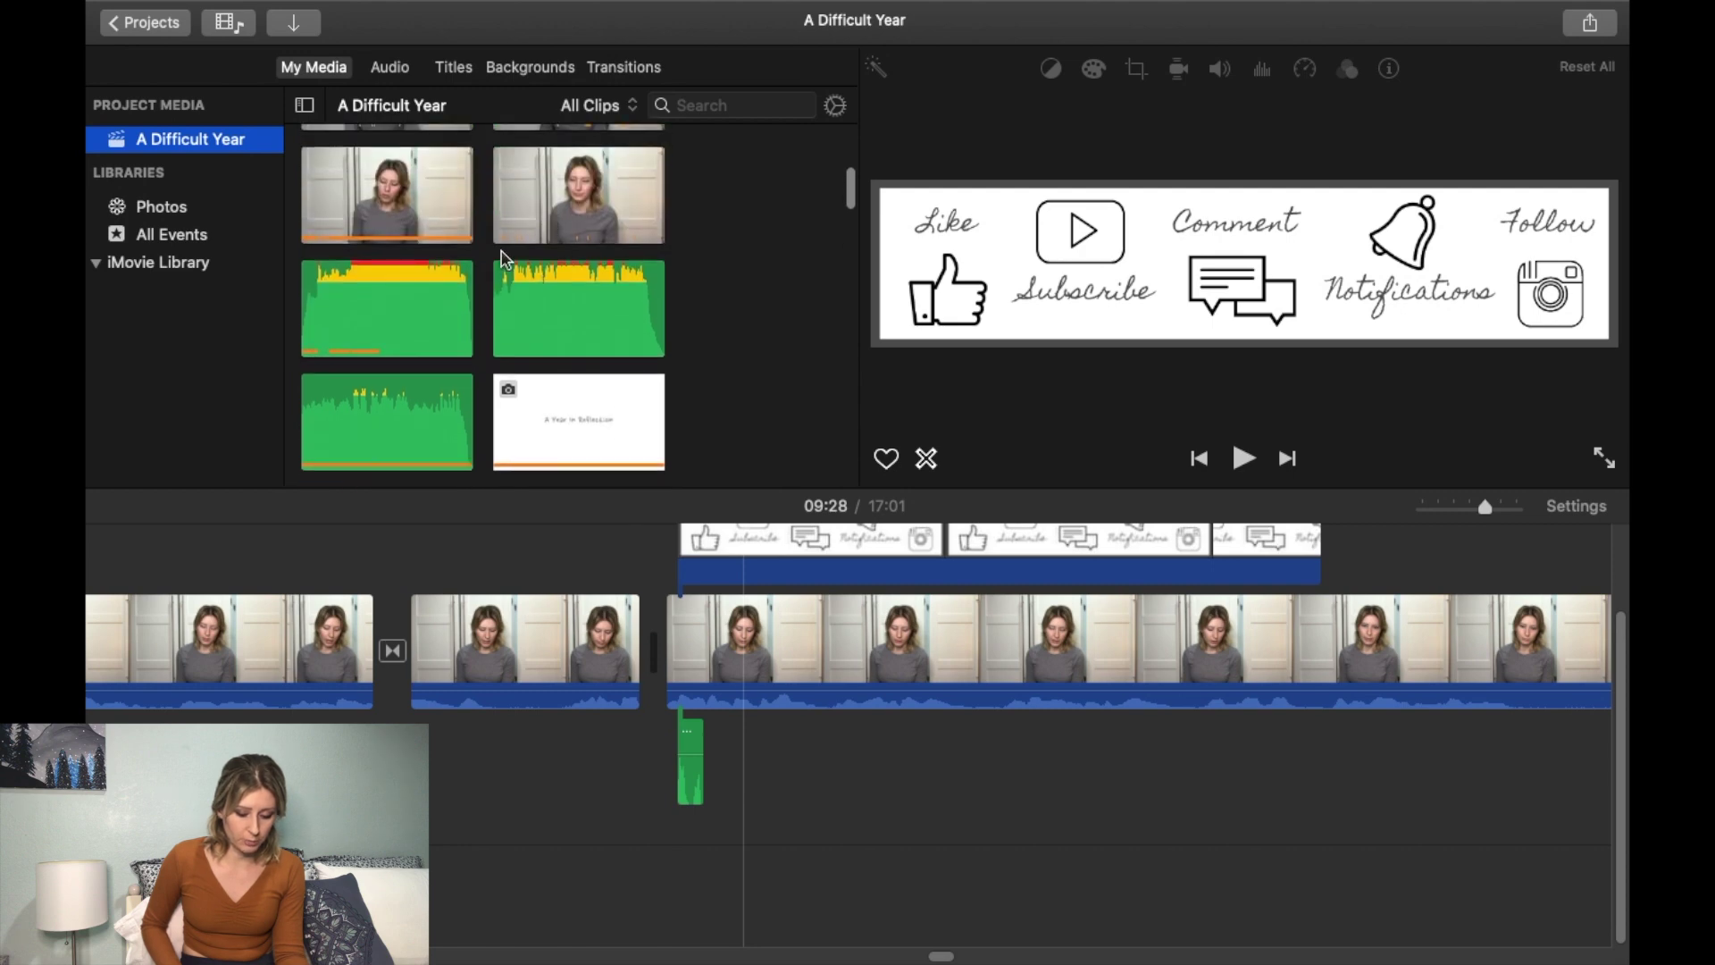
scroll(507, 254, "down", 2)
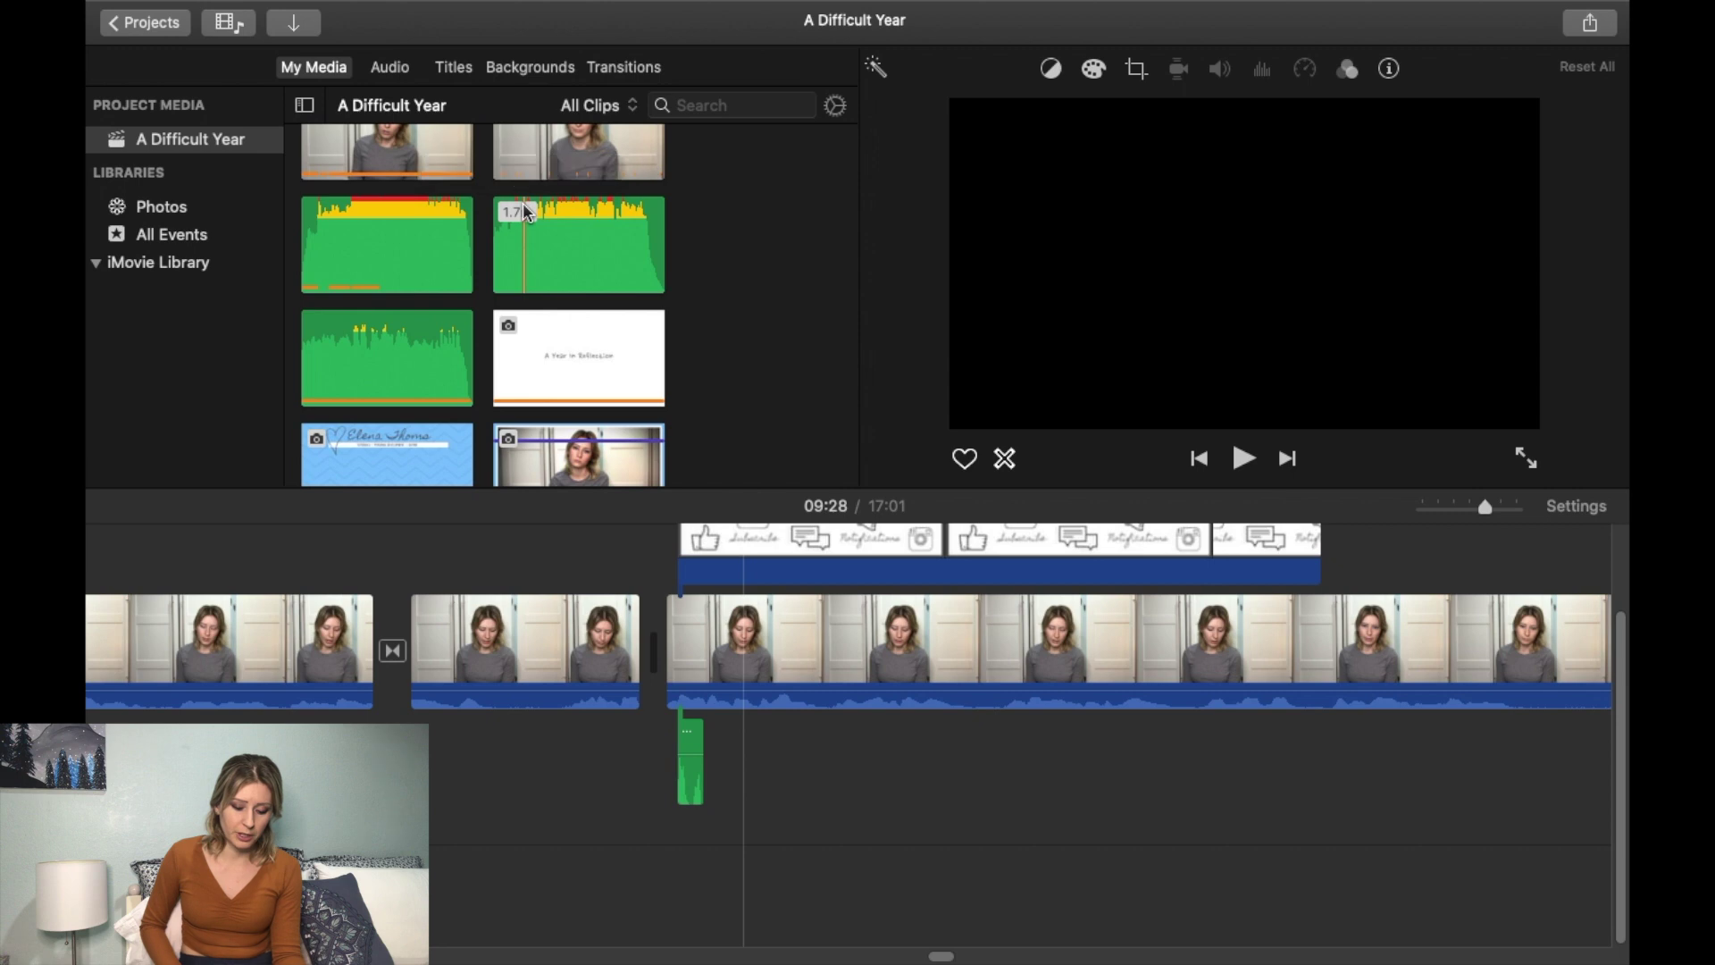
left_click(405, 259)
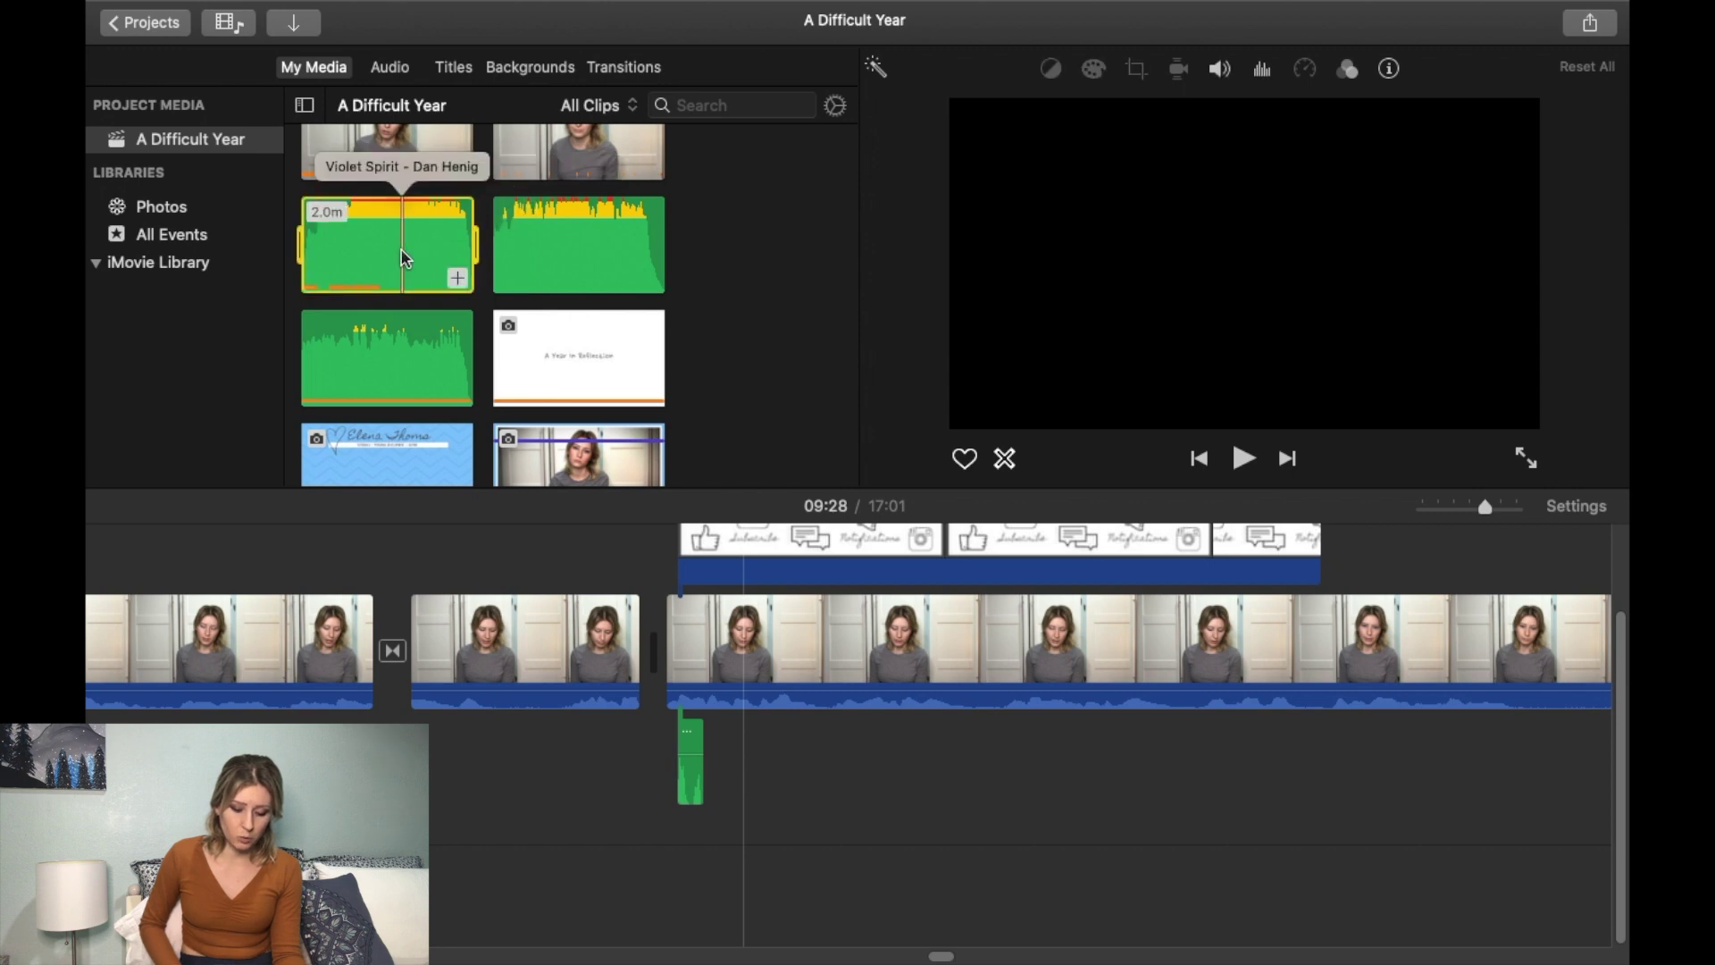
left_click_drag(405, 258, 568, 904)
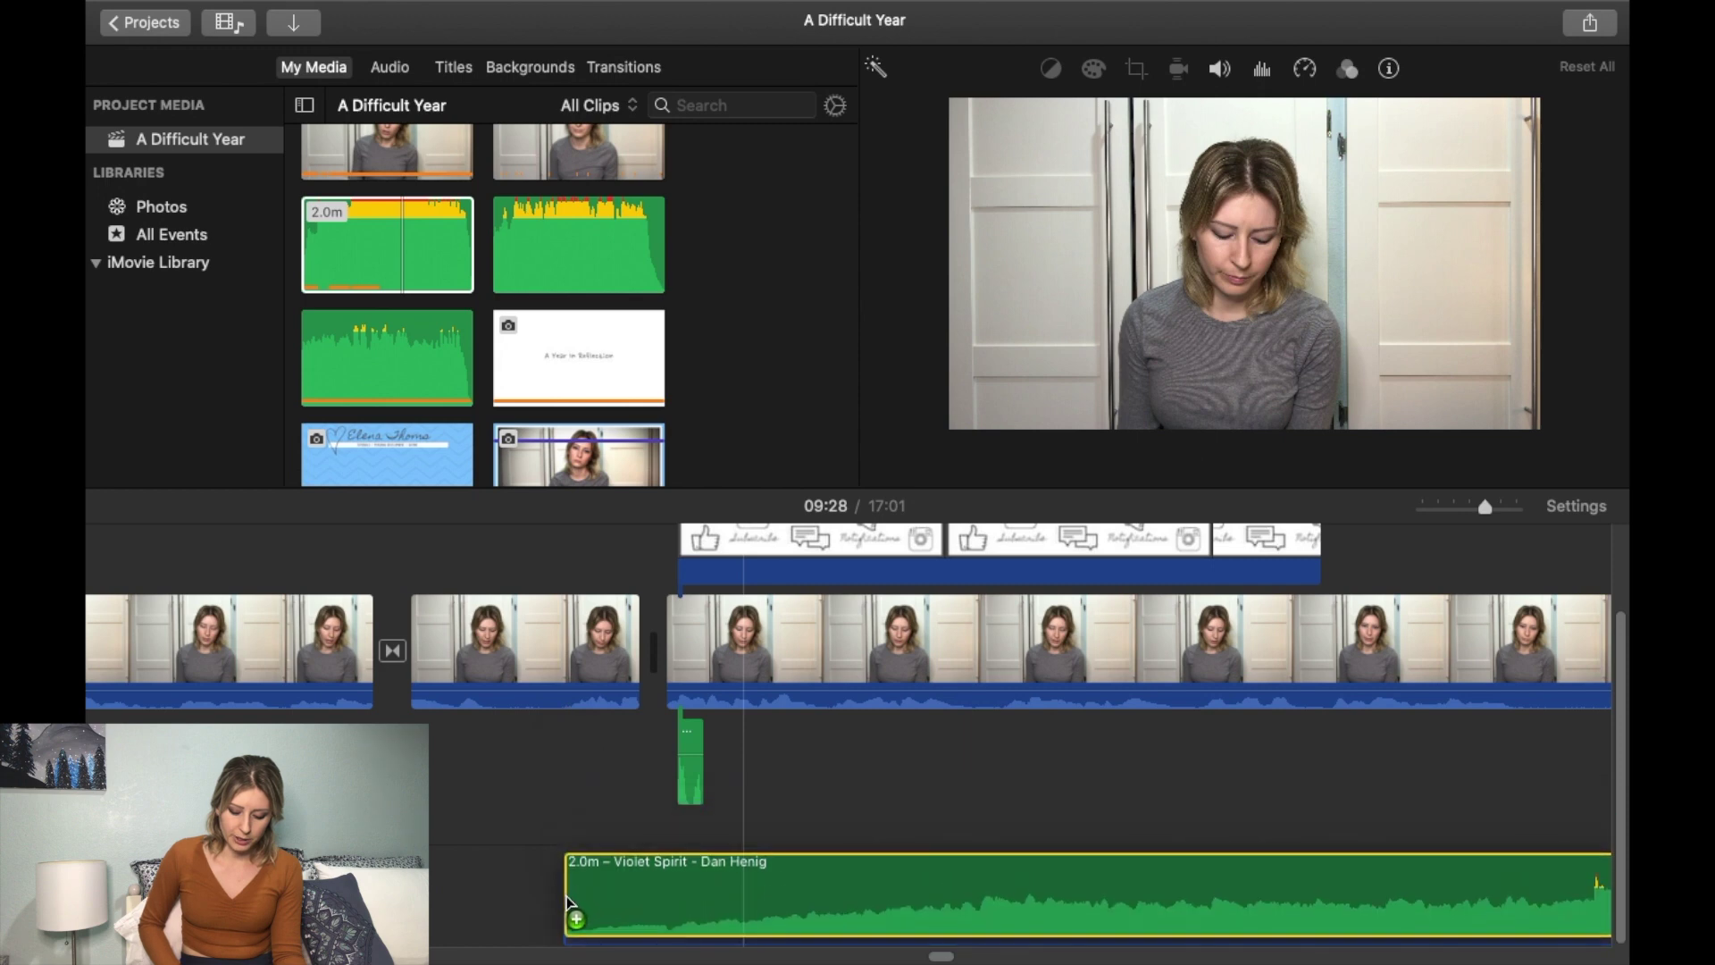
scroll(572, 830, "right", 3)
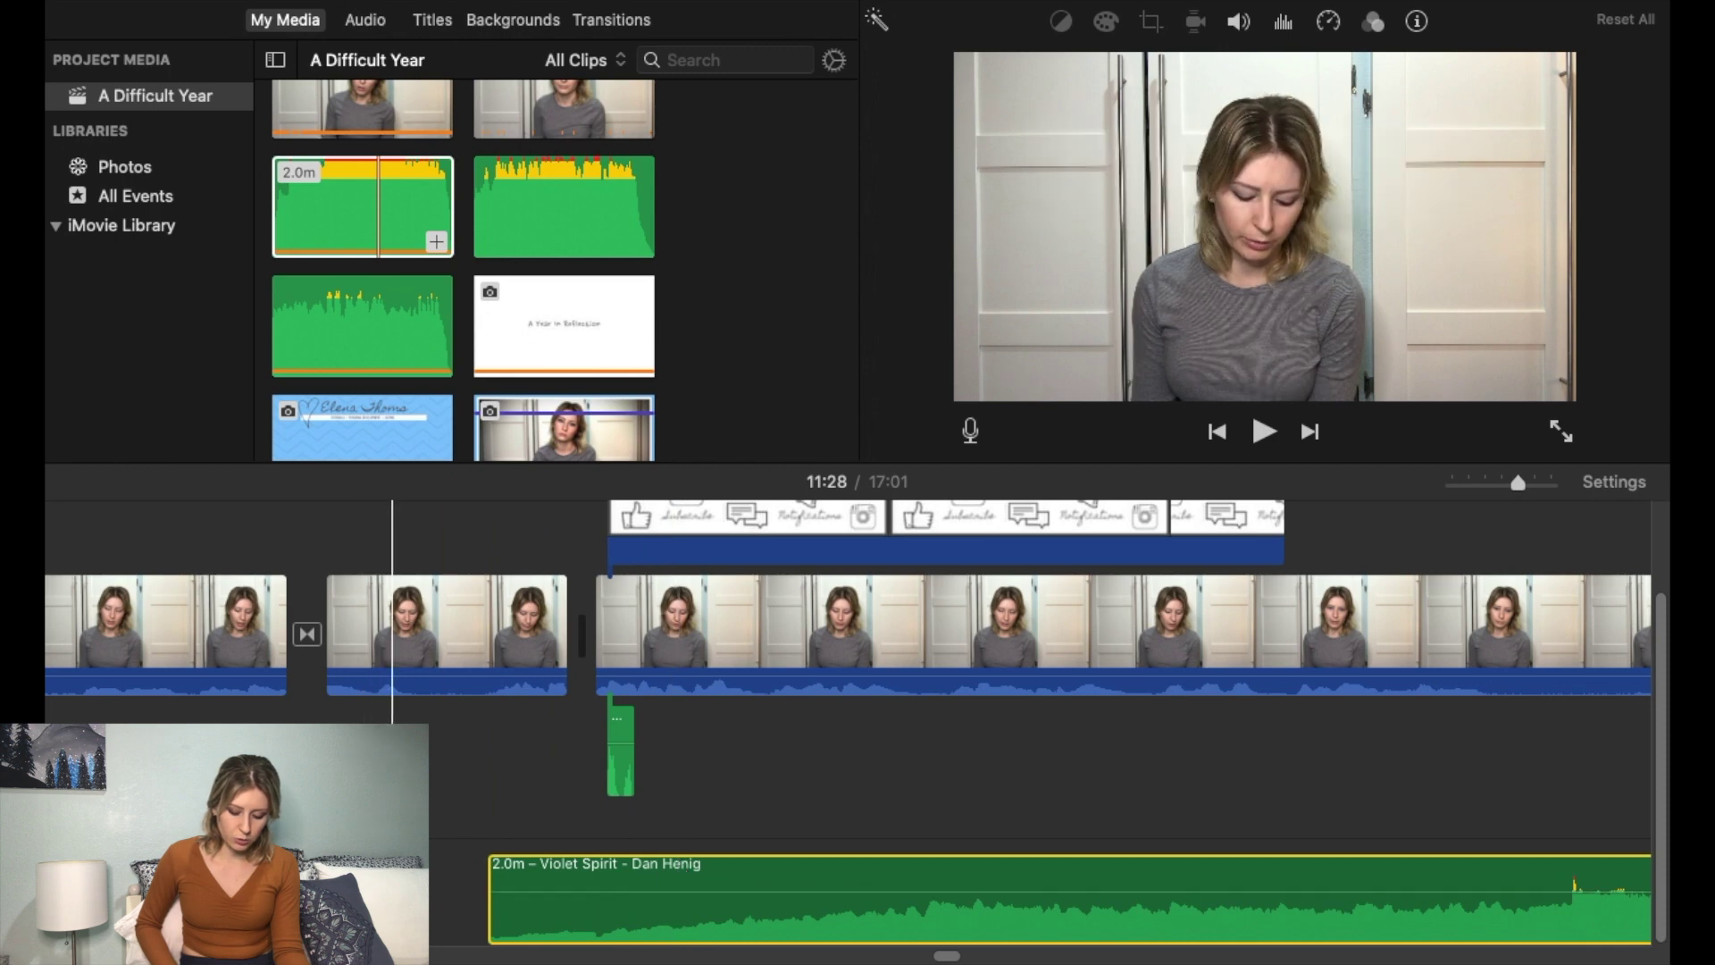
Line up the Violet Spirit music's start with the overlay and place the playhead at 09:32.
left_click(963, 804)
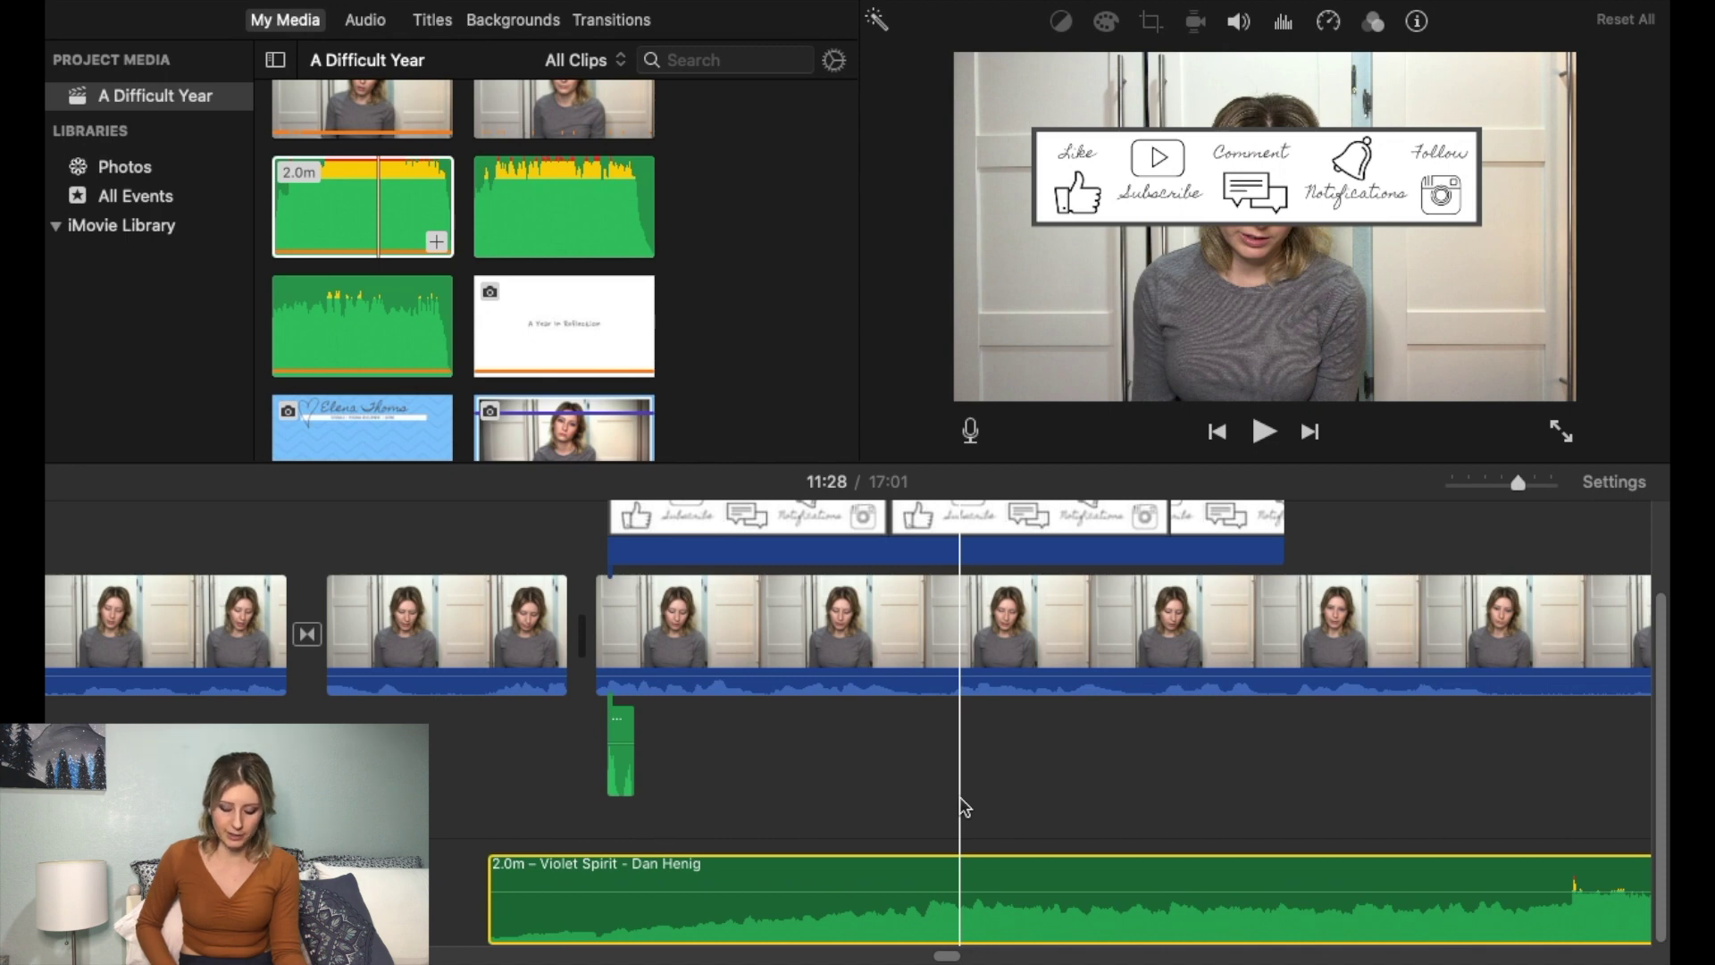
left_click_drag(963, 804, 948, 866)
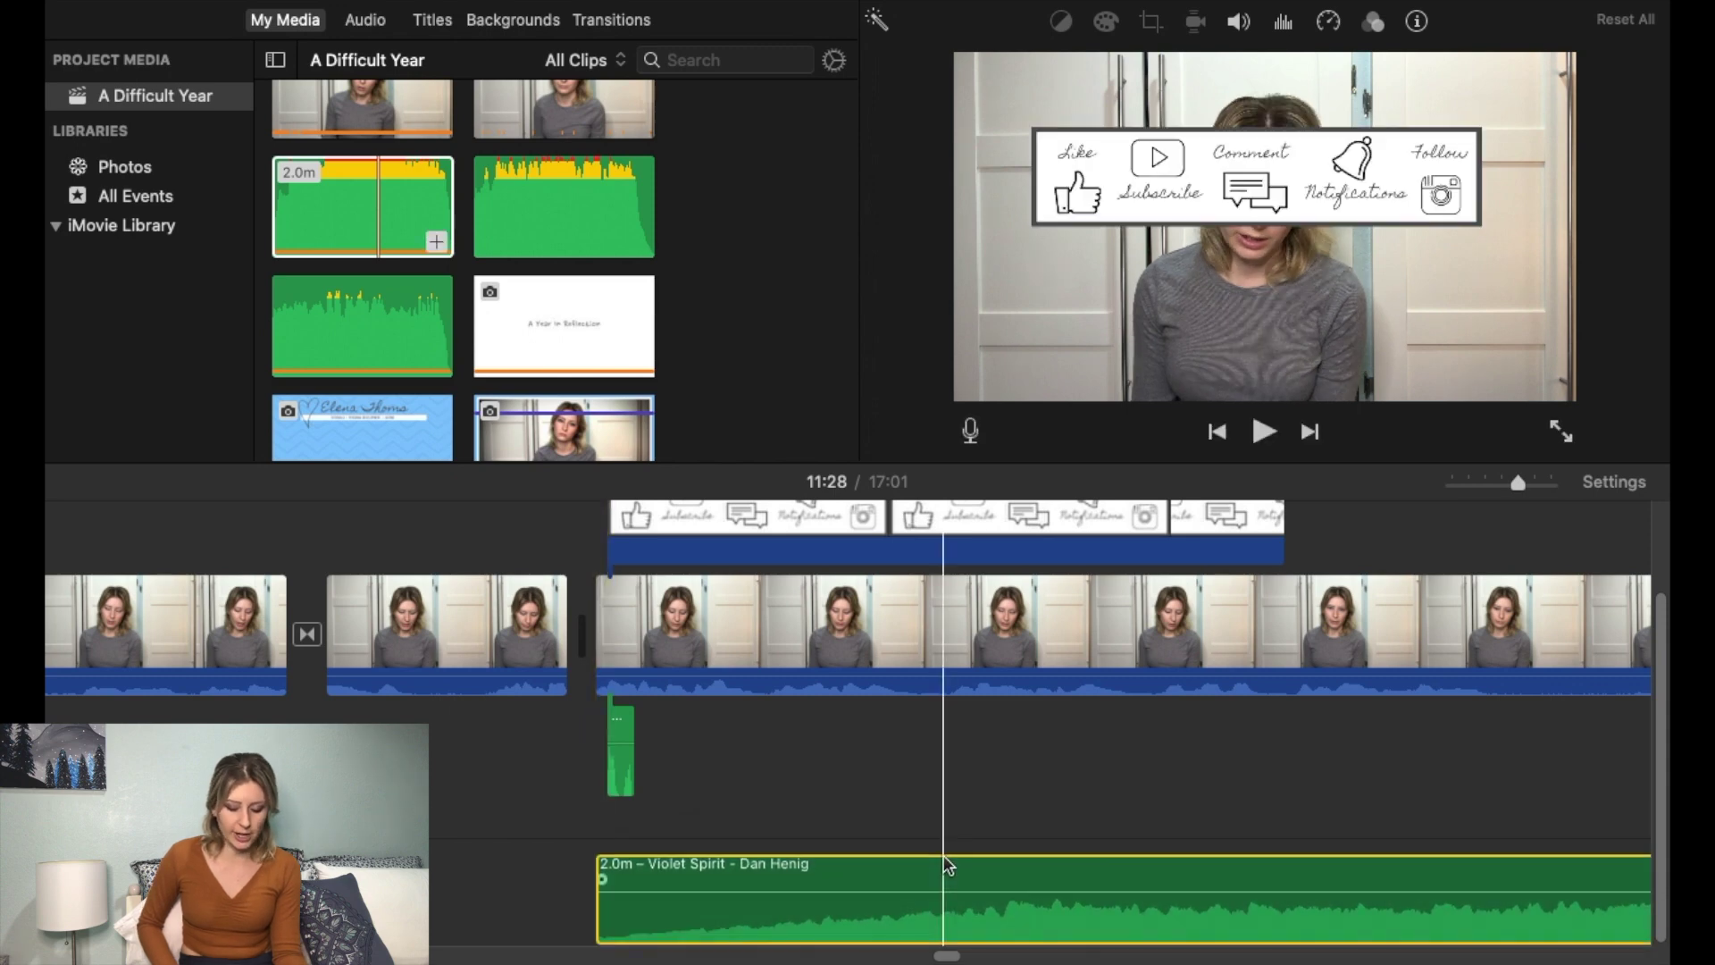
scroll(913, 768, "right", 3)
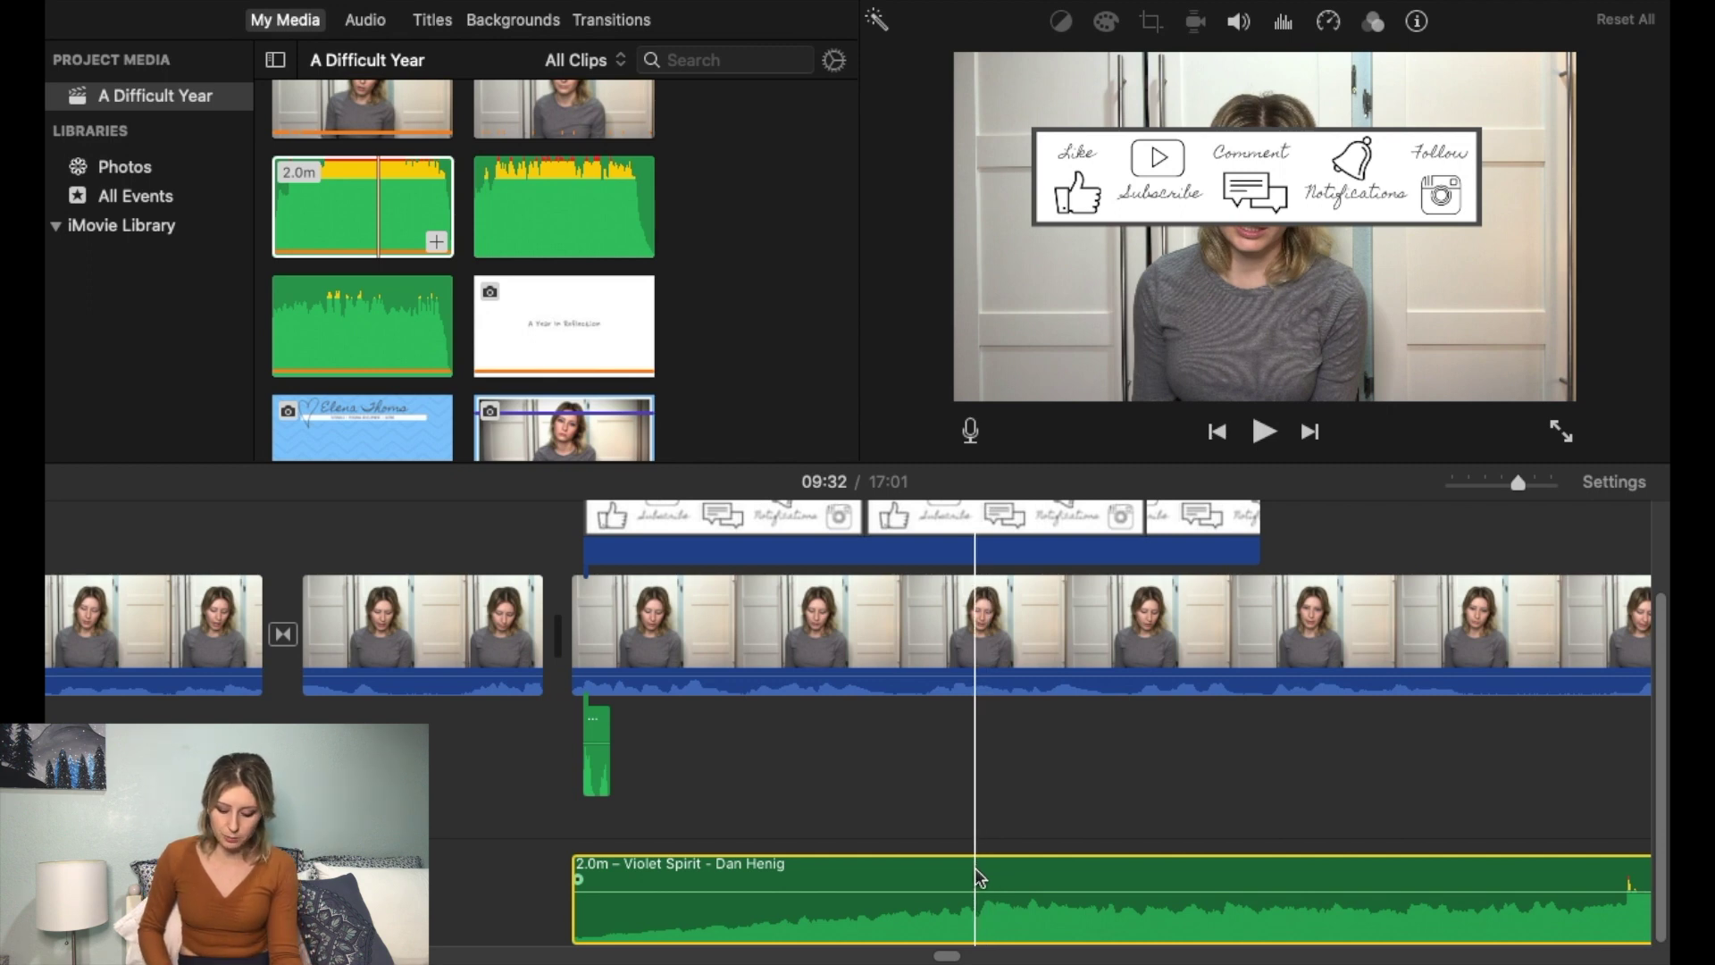
left_click(976, 882)
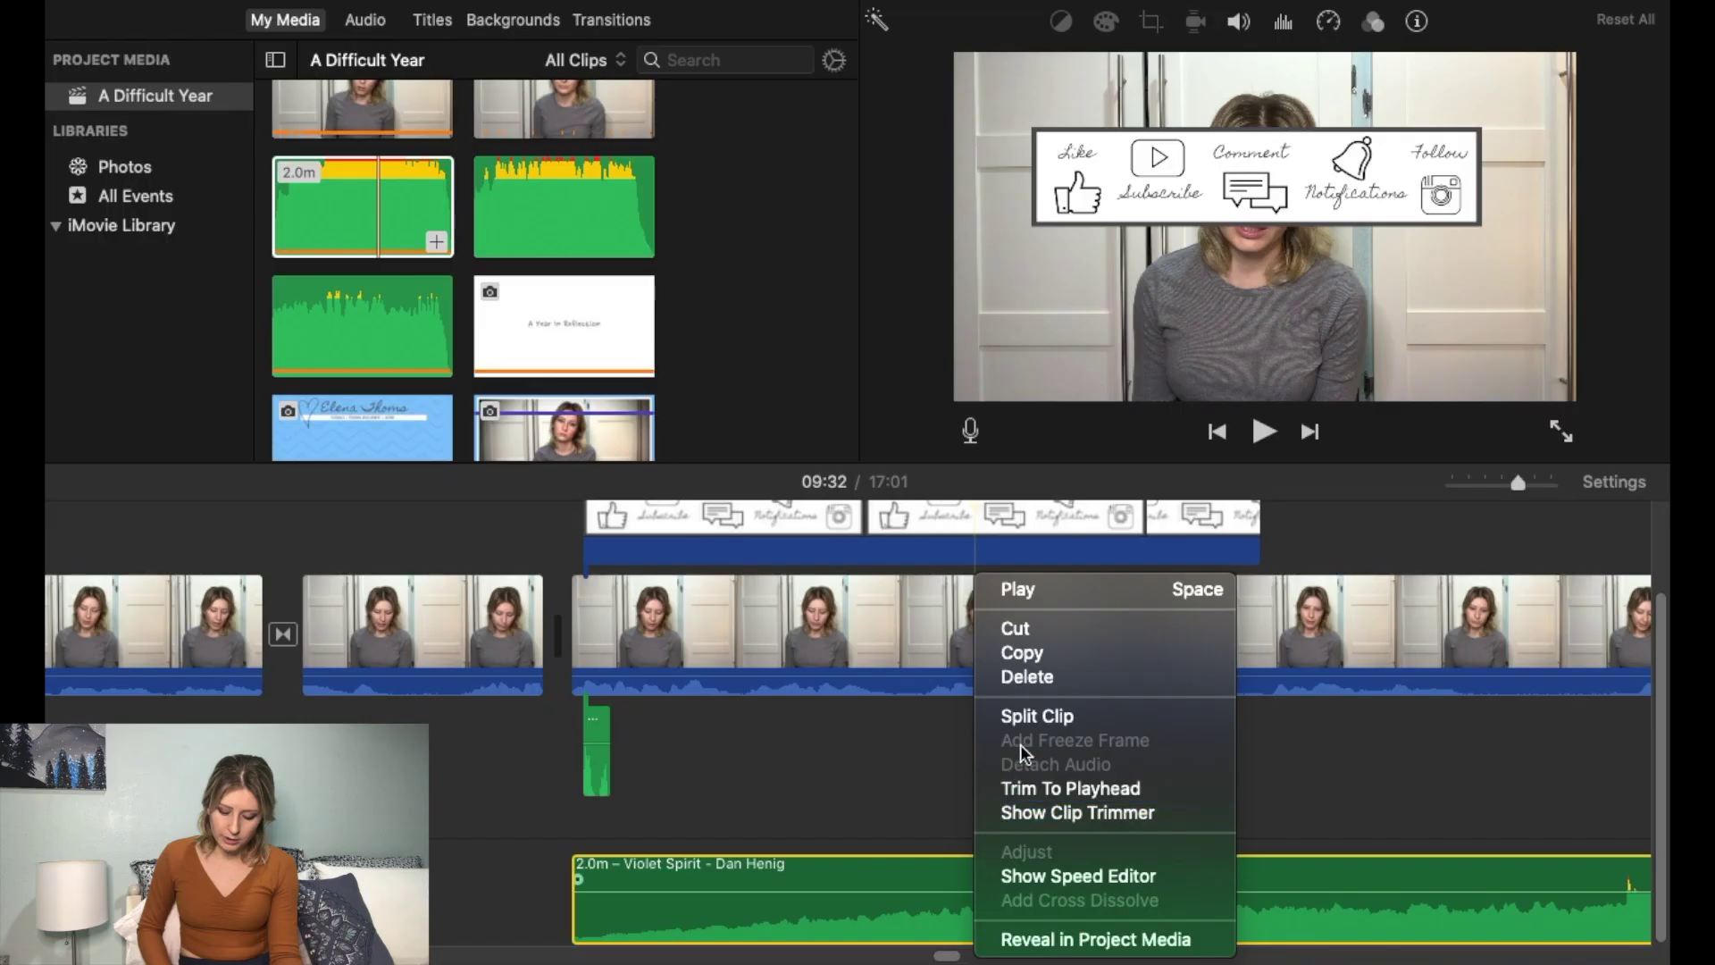
Split the Violet Spirit music into 4.8s and 1.9m pieces, shifting the longer piece right to leave a gap.
left_click(1026, 722)
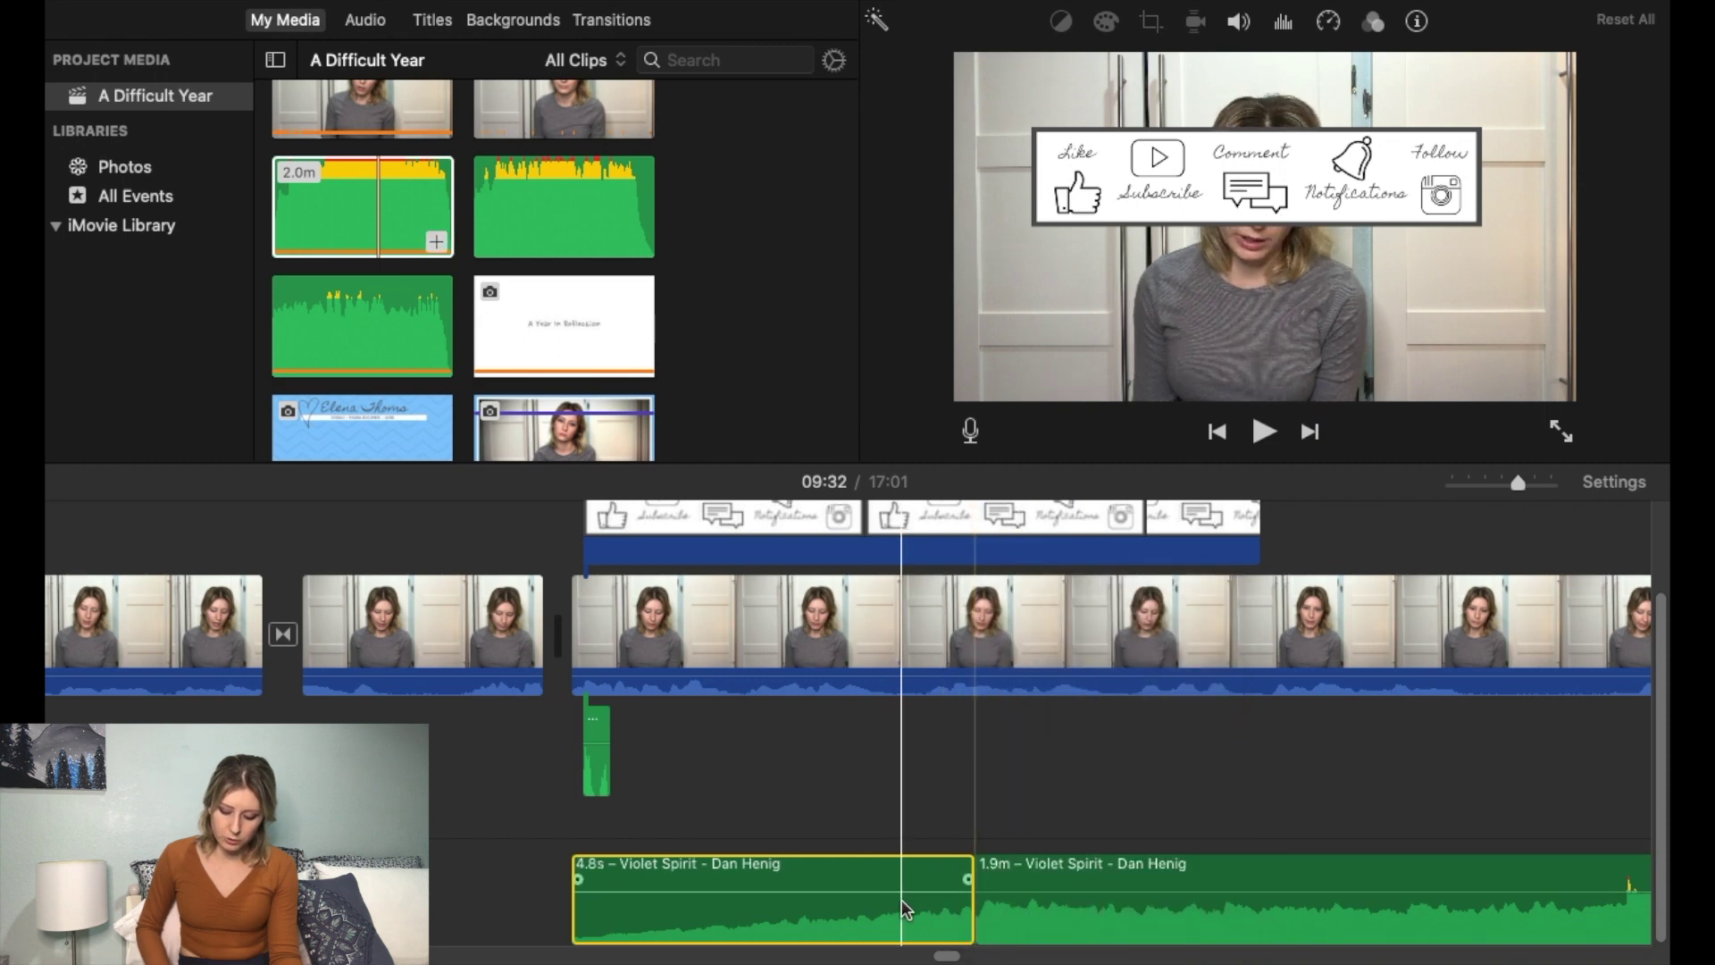
left_click(1059, 882)
left_click_drag(1059, 883, 1133, 881)
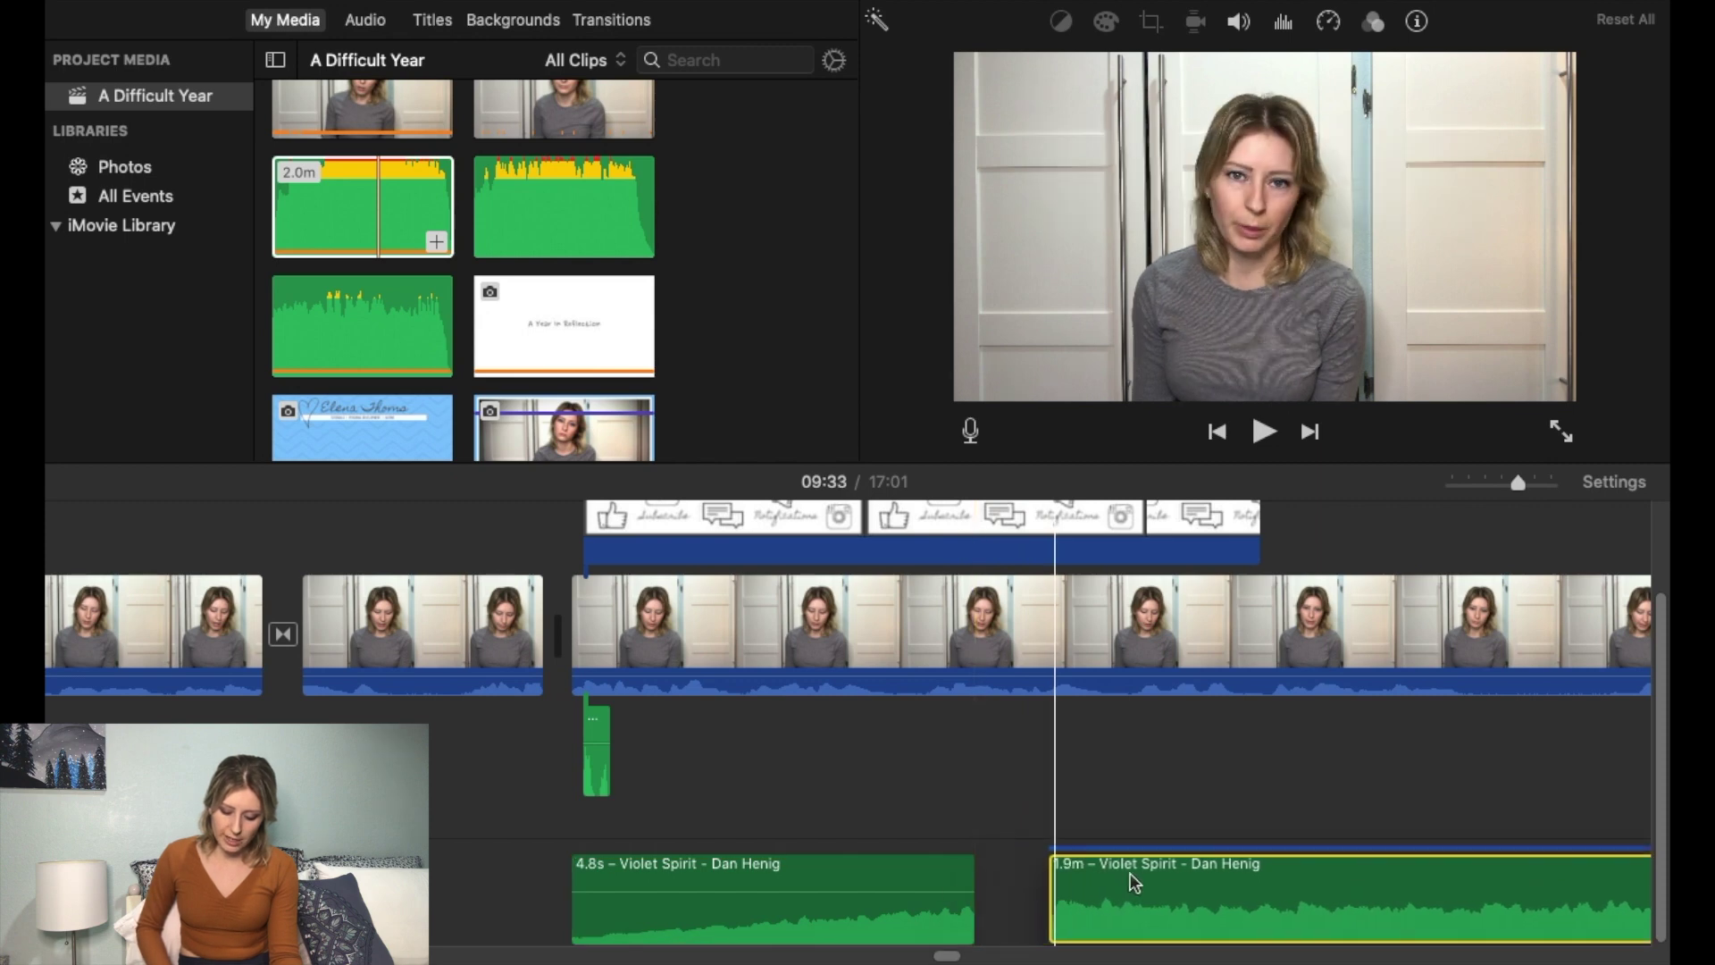
left_click(848, 882)
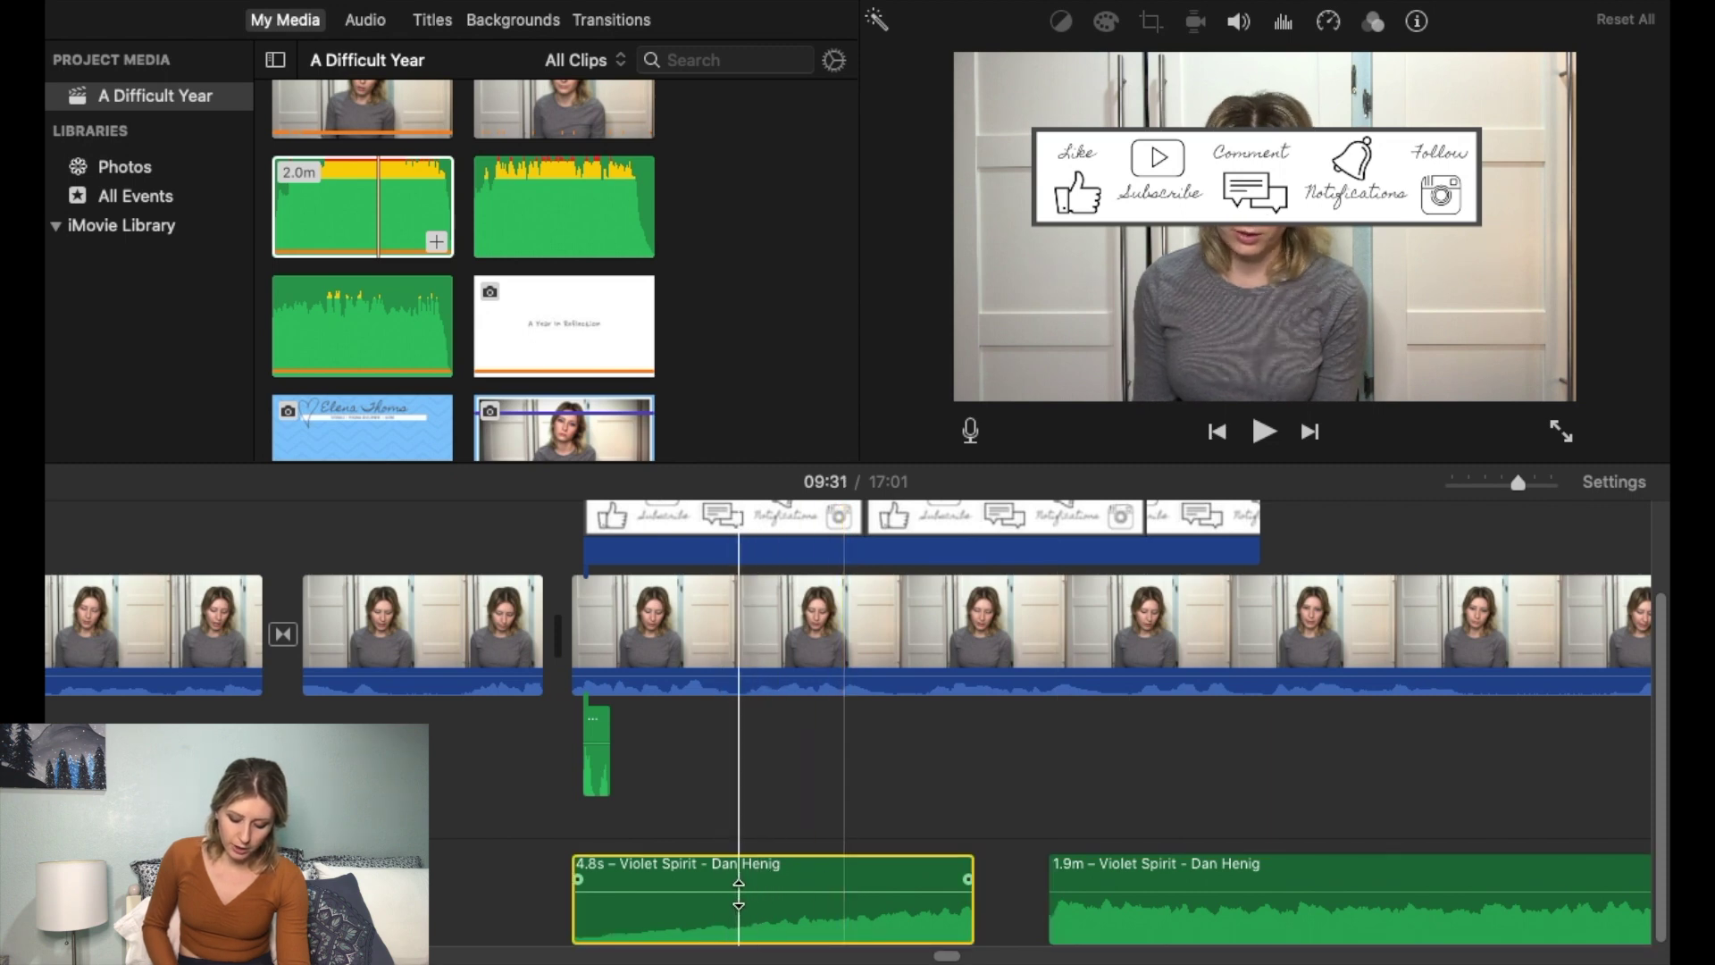
Lower the 4.8s Violet Spirit piece's volume from 100% to about 40%.
left_click(734, 893)
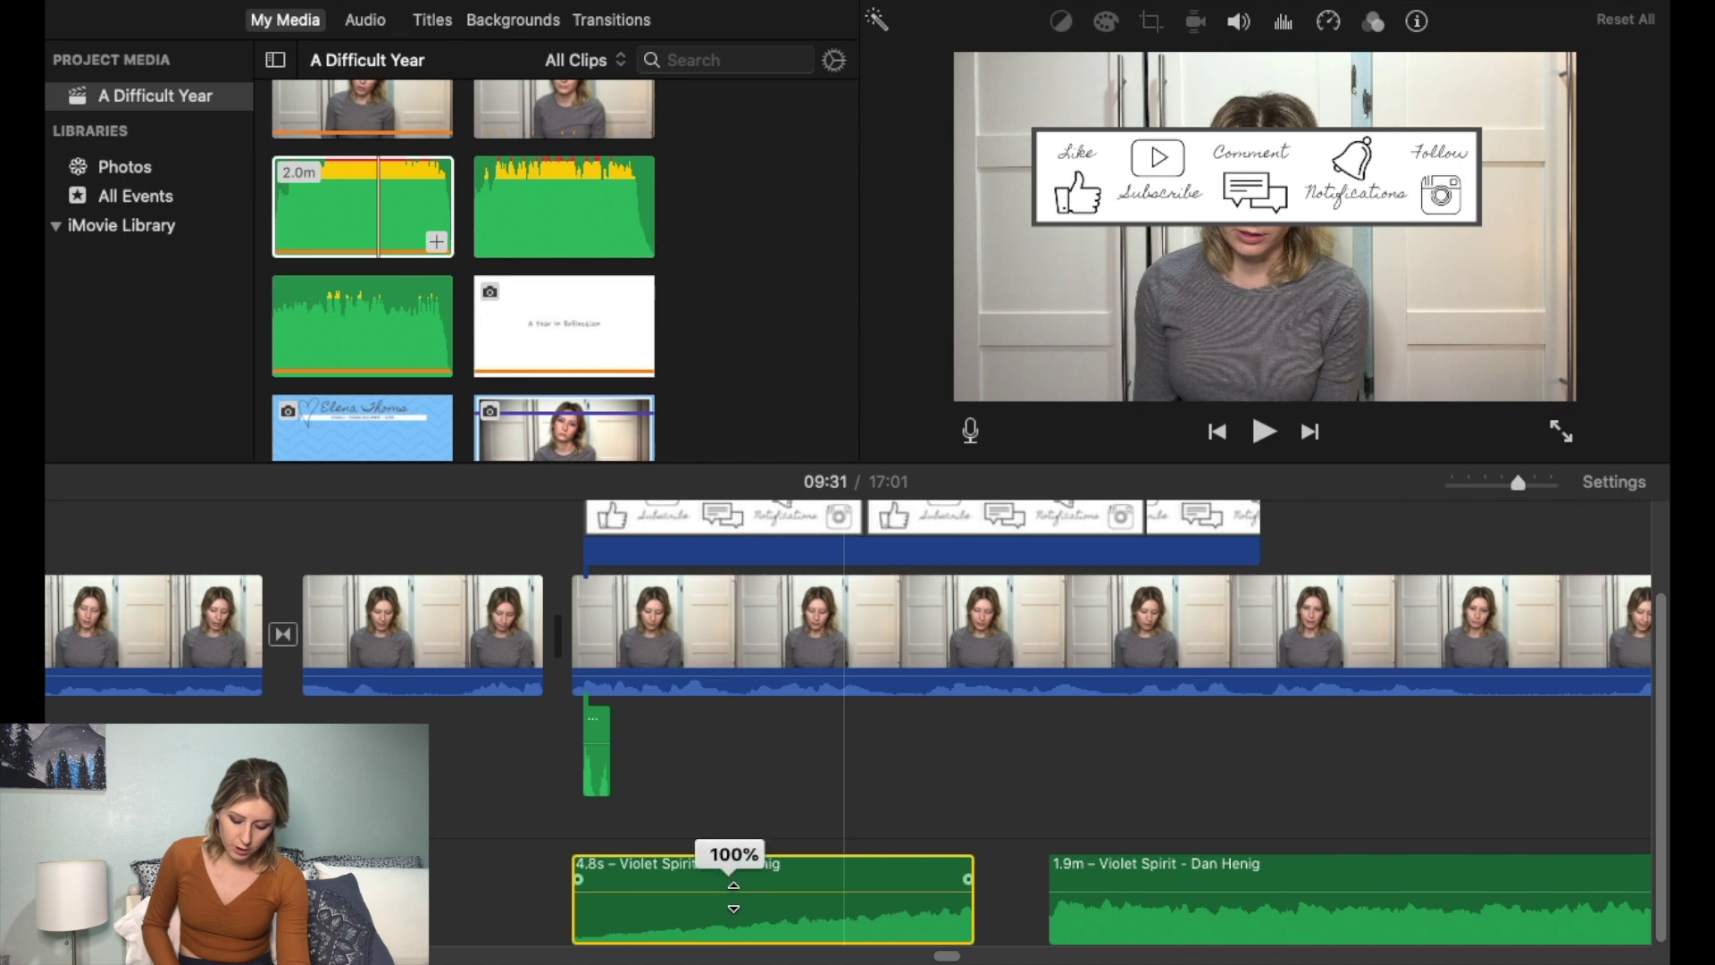
mouse_move(733, 896)
left_mouse_down()
mouse_move(730, 917)
mouse_move(730, 875)
left_mouse_up()
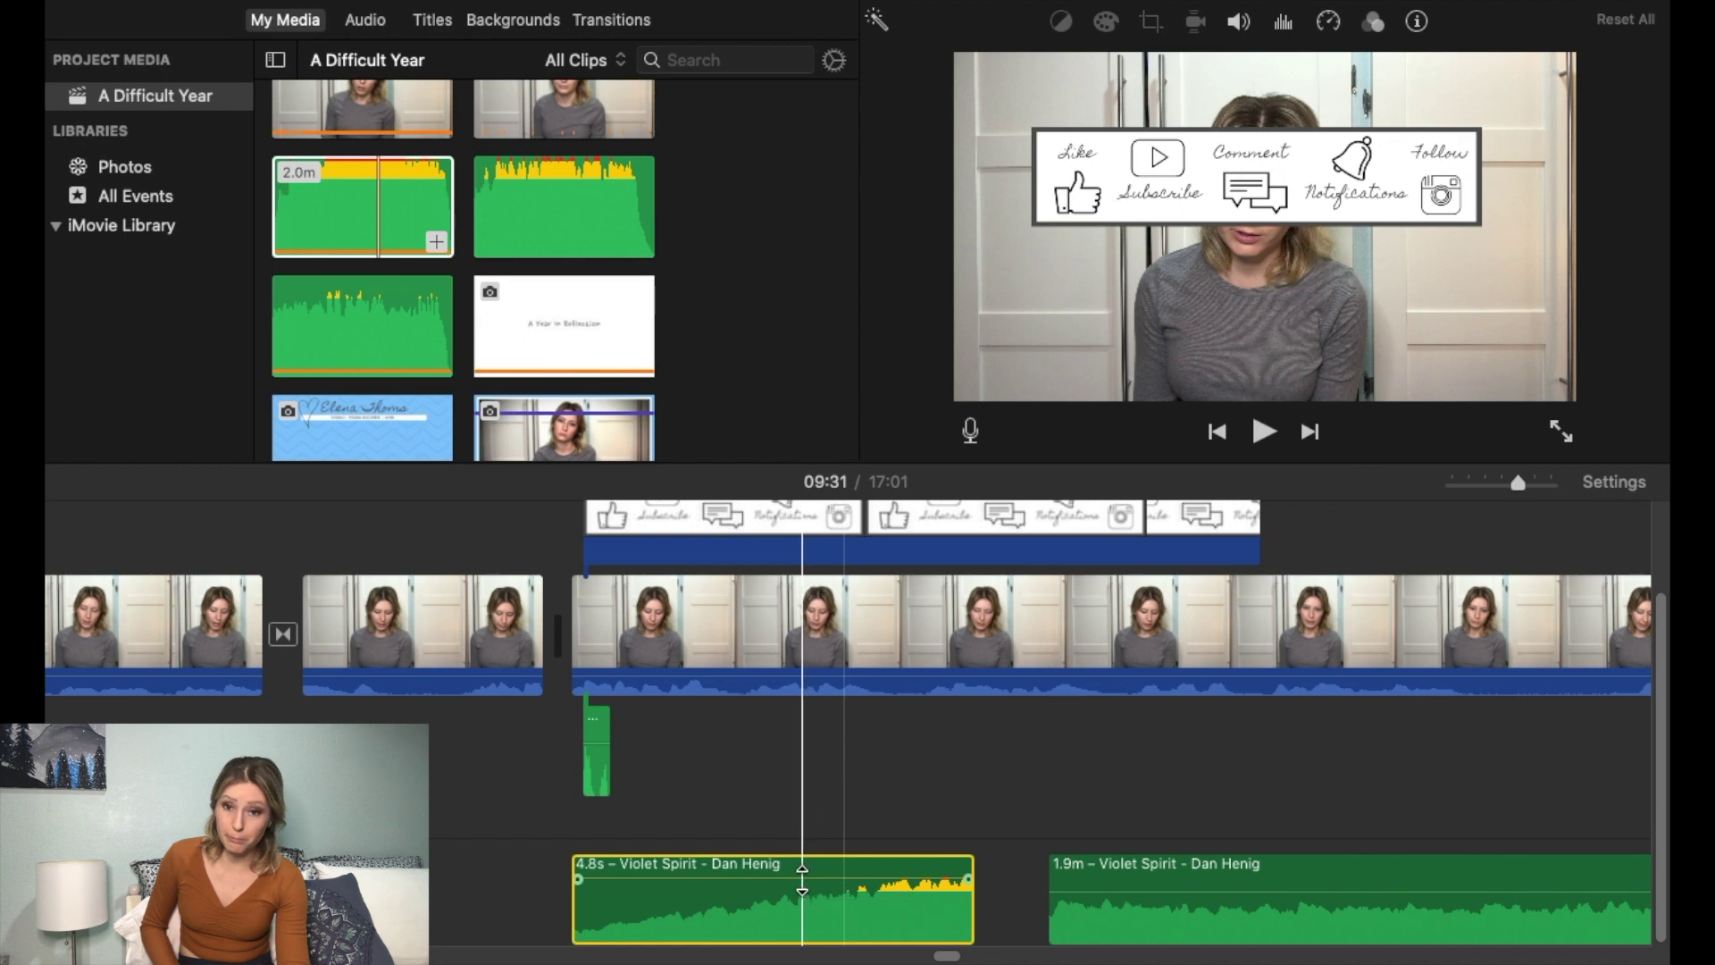
left_click_drag(802, 879, 799, 916)
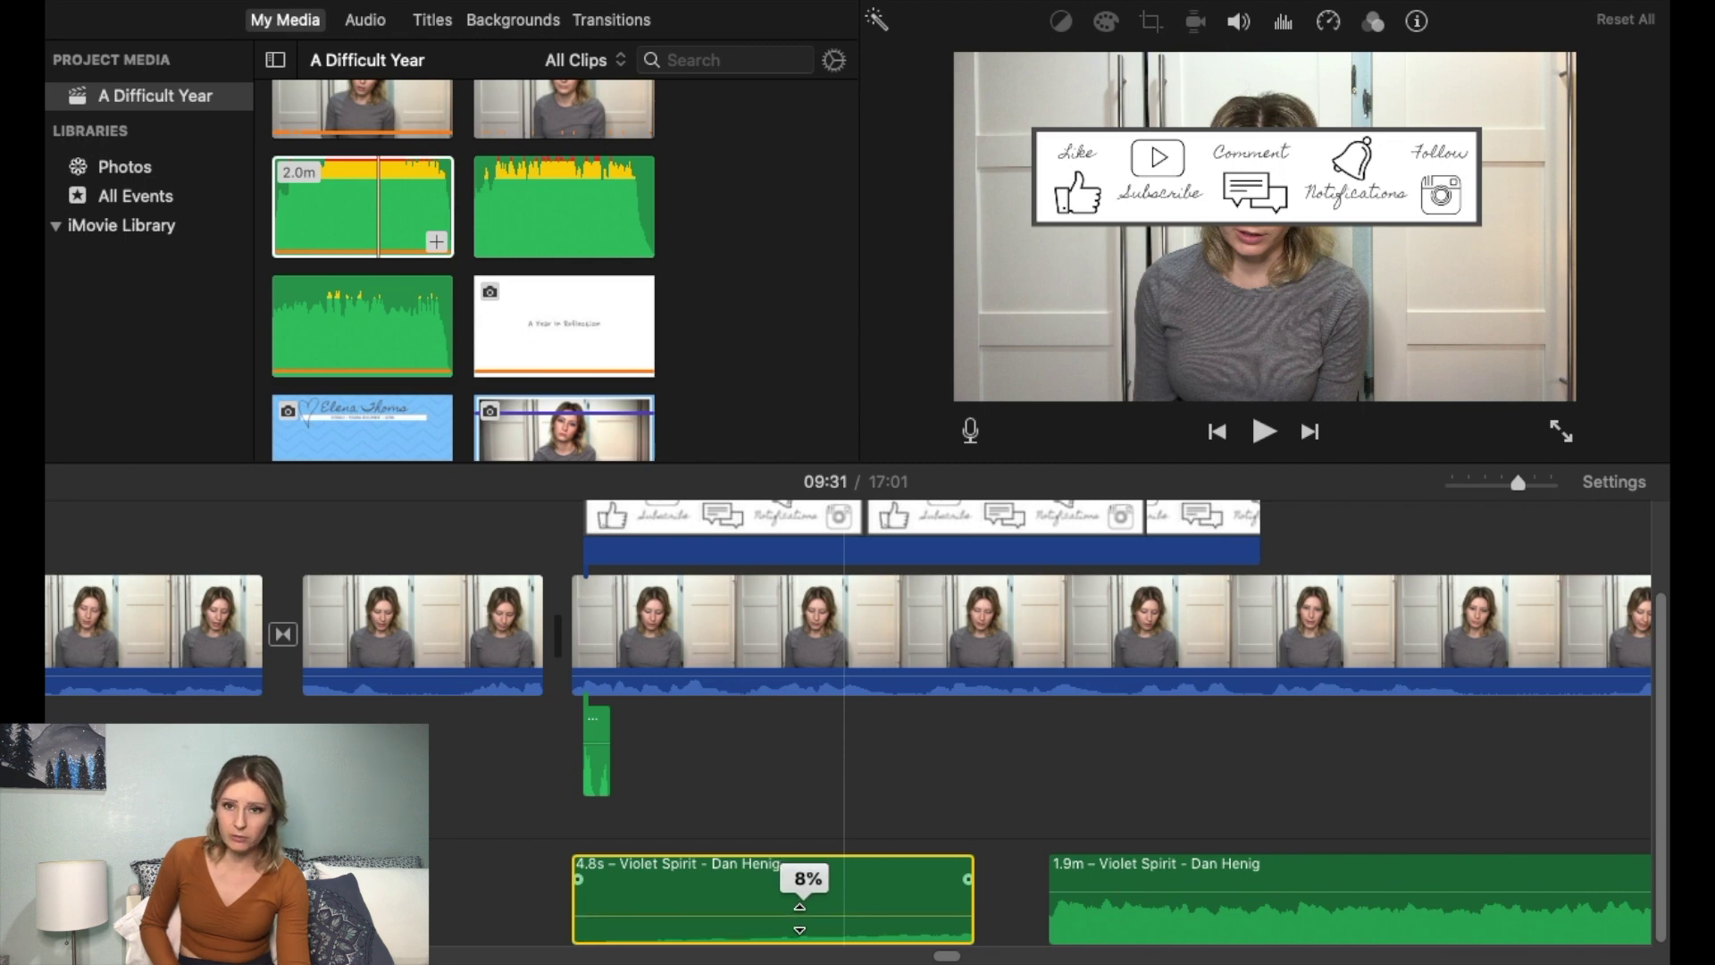
left_click_drag(800, 917, 800, 920)
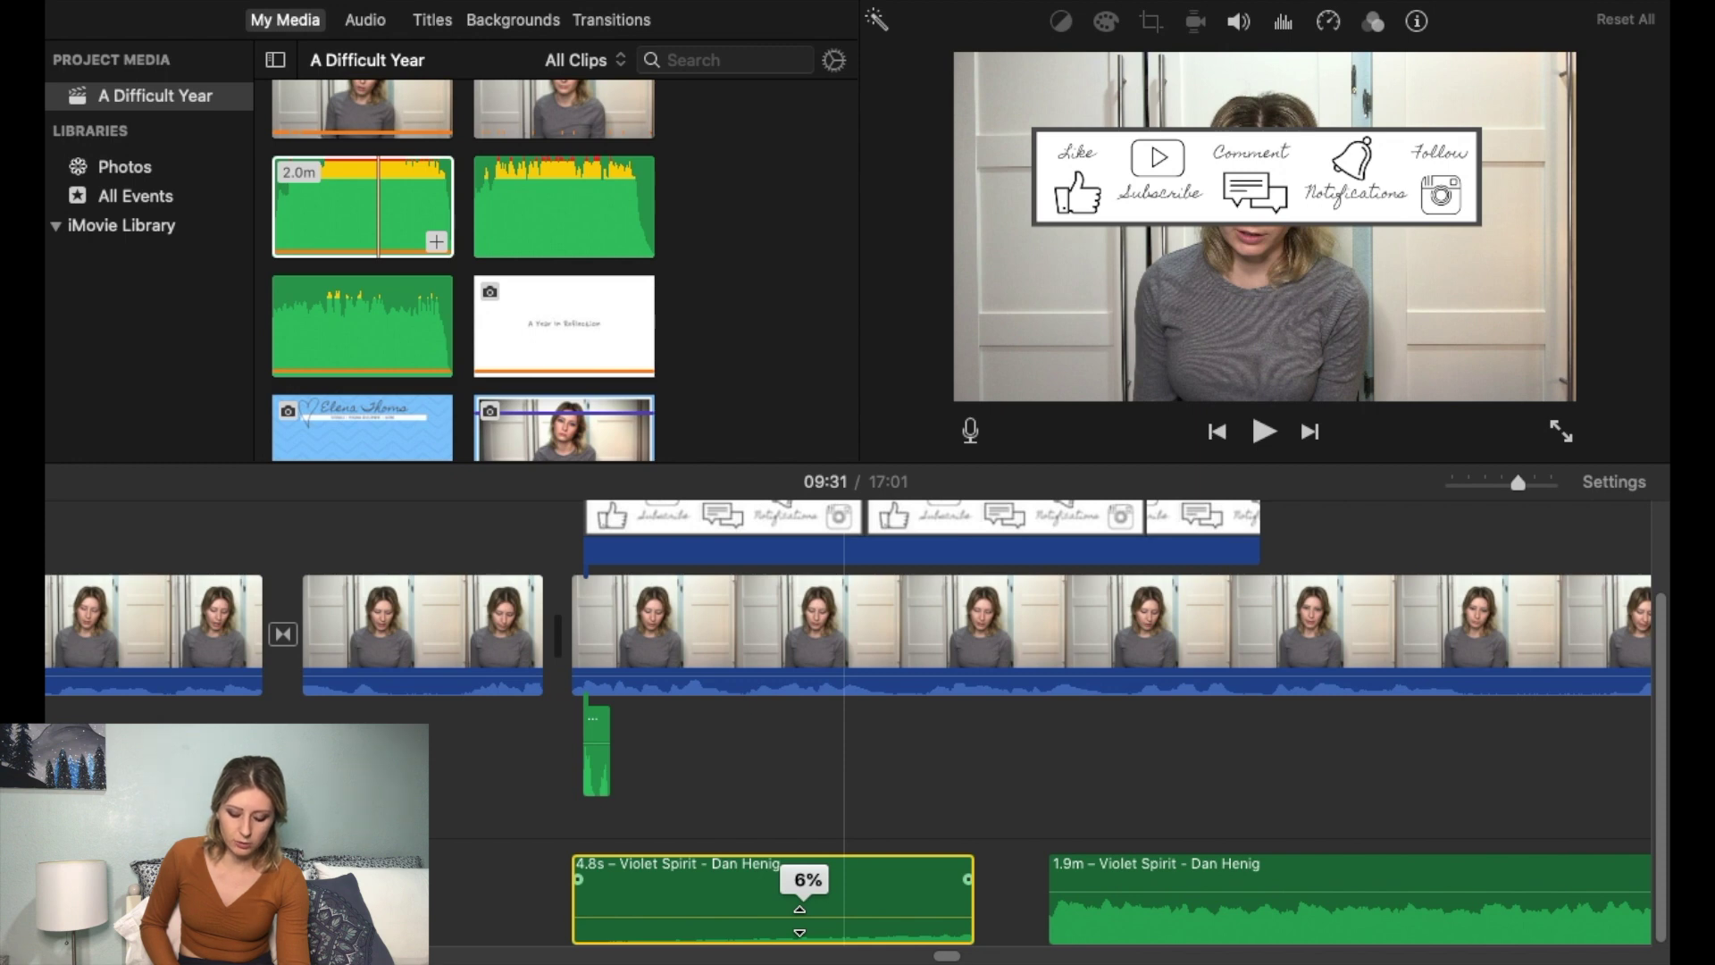
left_click_drag(800, 920, 796, 894)
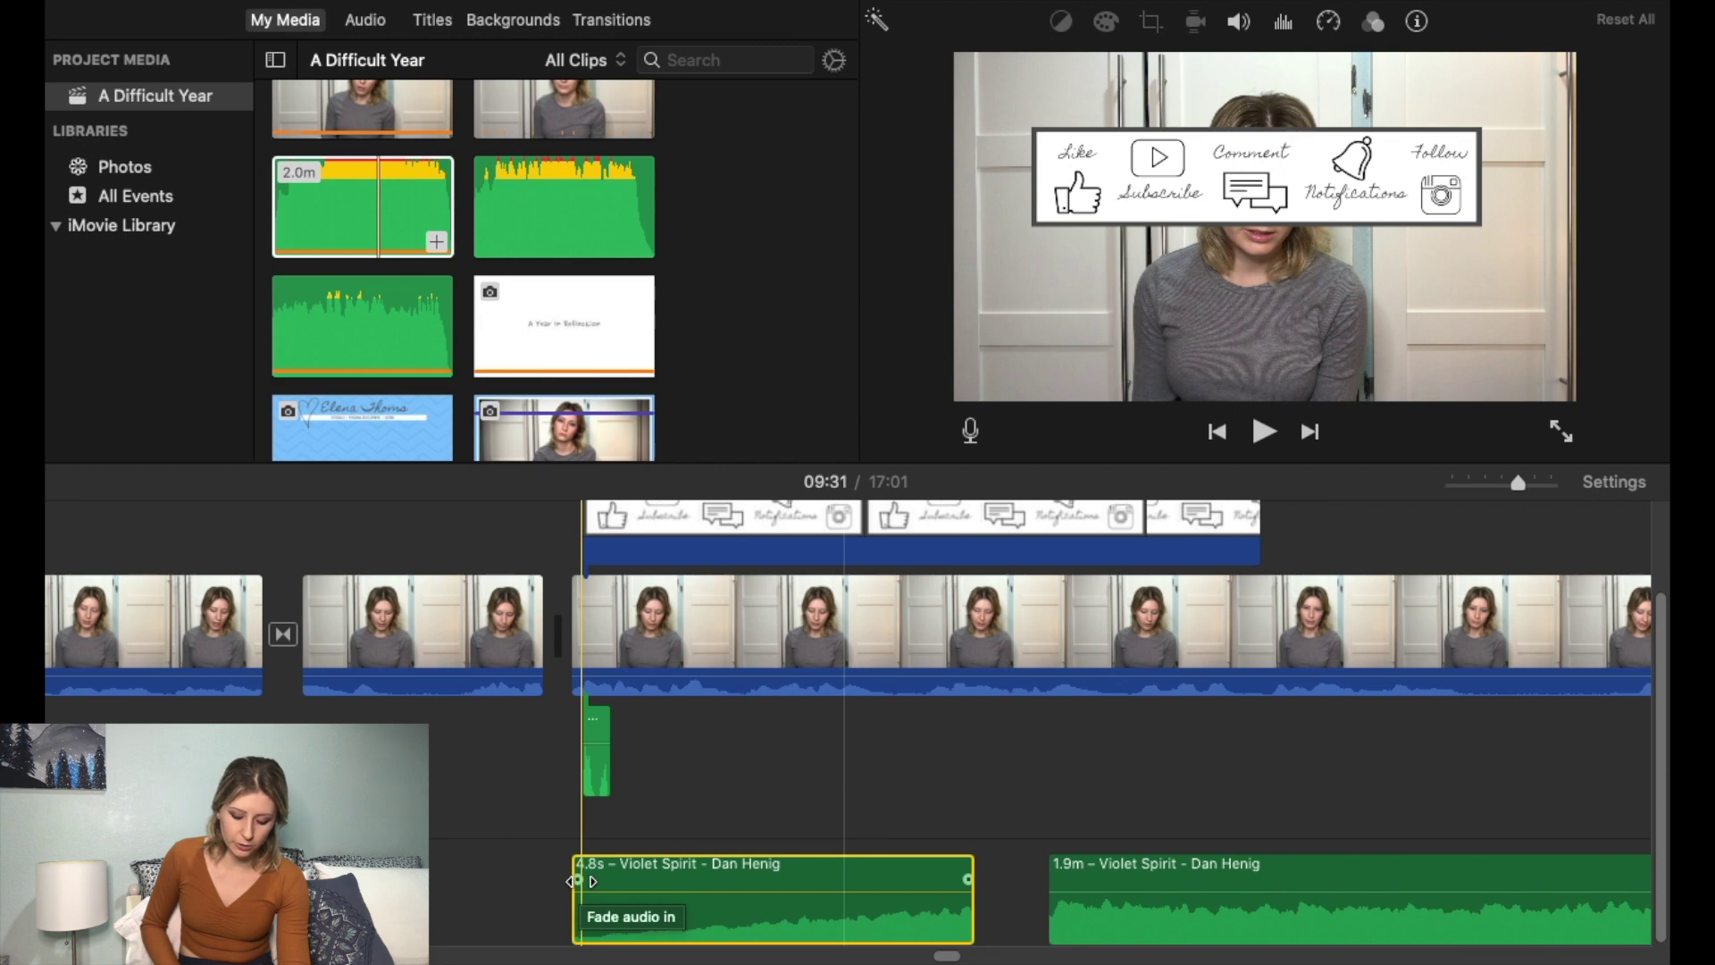
Give the 4.8s Violet Spirit piece a fade-in at its start and a fade-out at its end.
left_click_drag(576, 881, 781, 894)
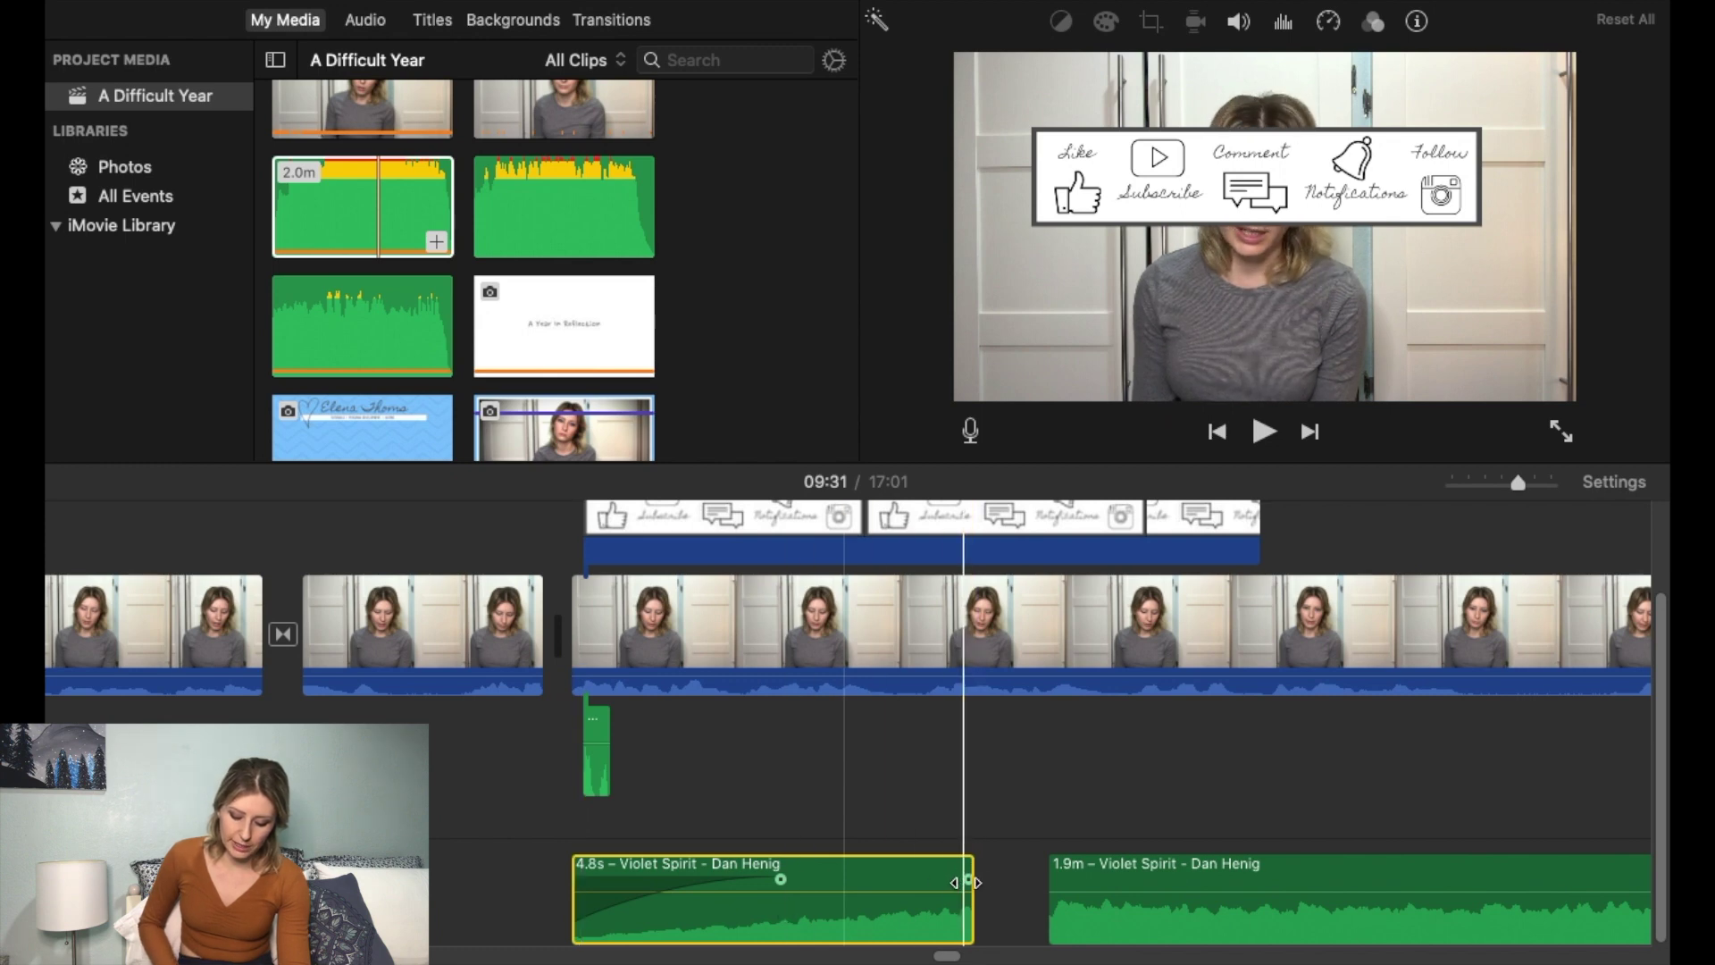
left_click_drag(967, 880, 891, 880)
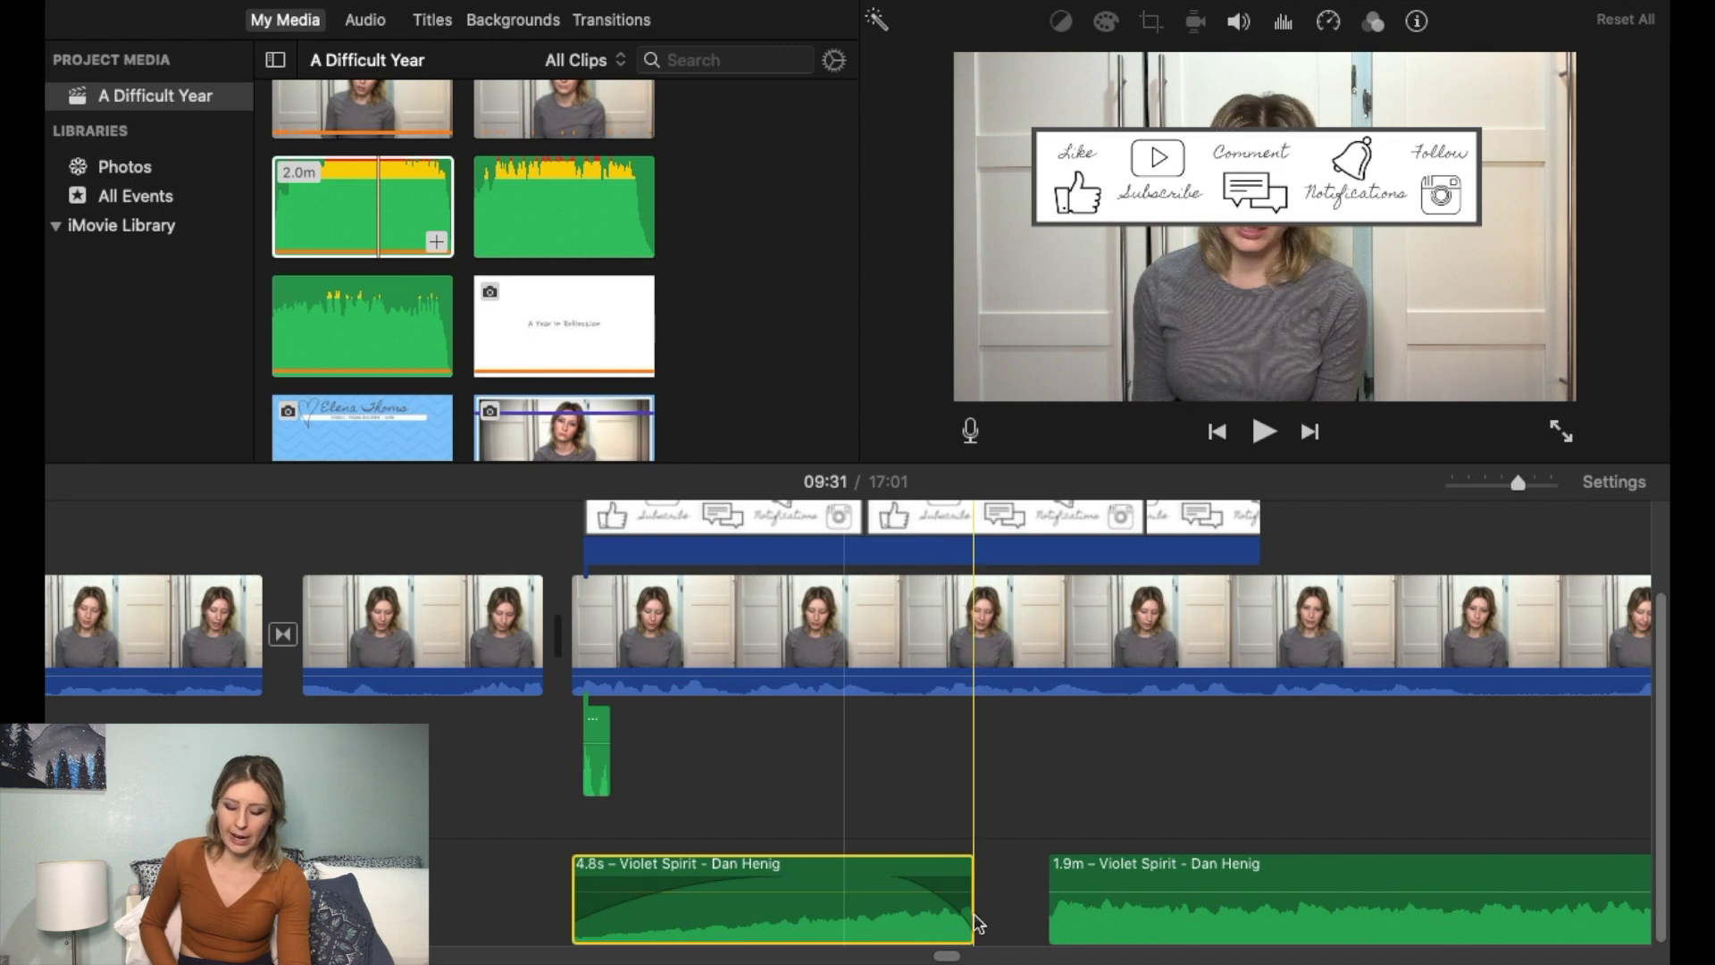
mouse_move(952, 913)
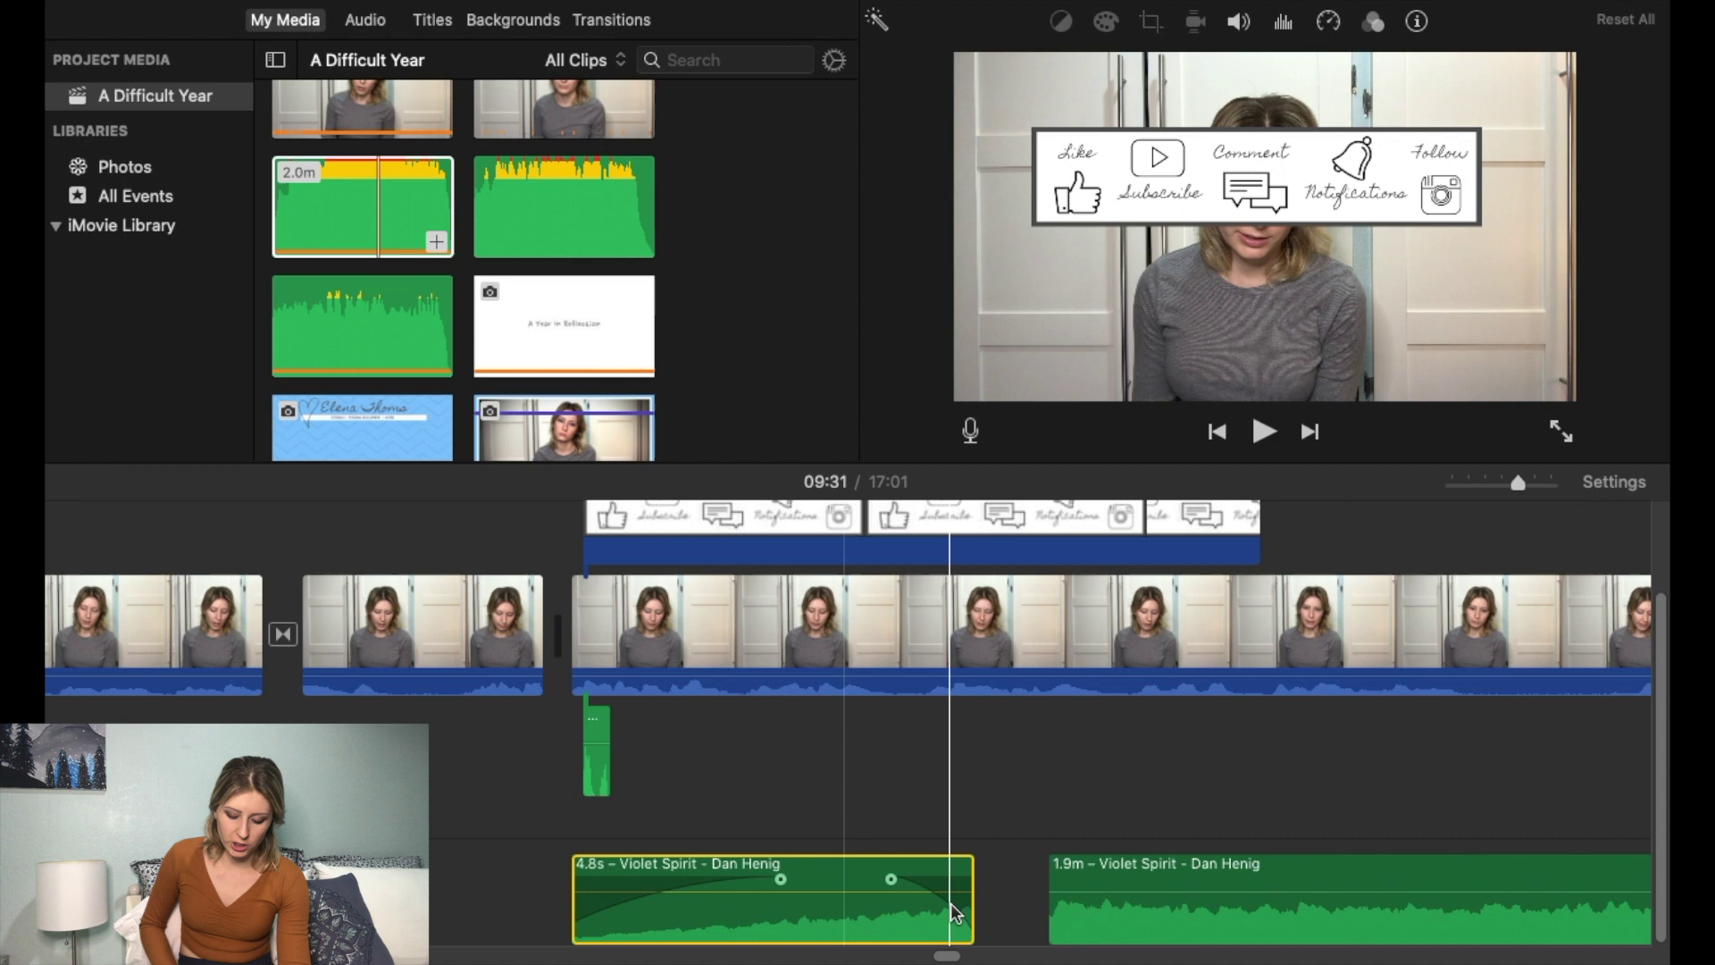
left_click_drag(891, 879, 906, 883)
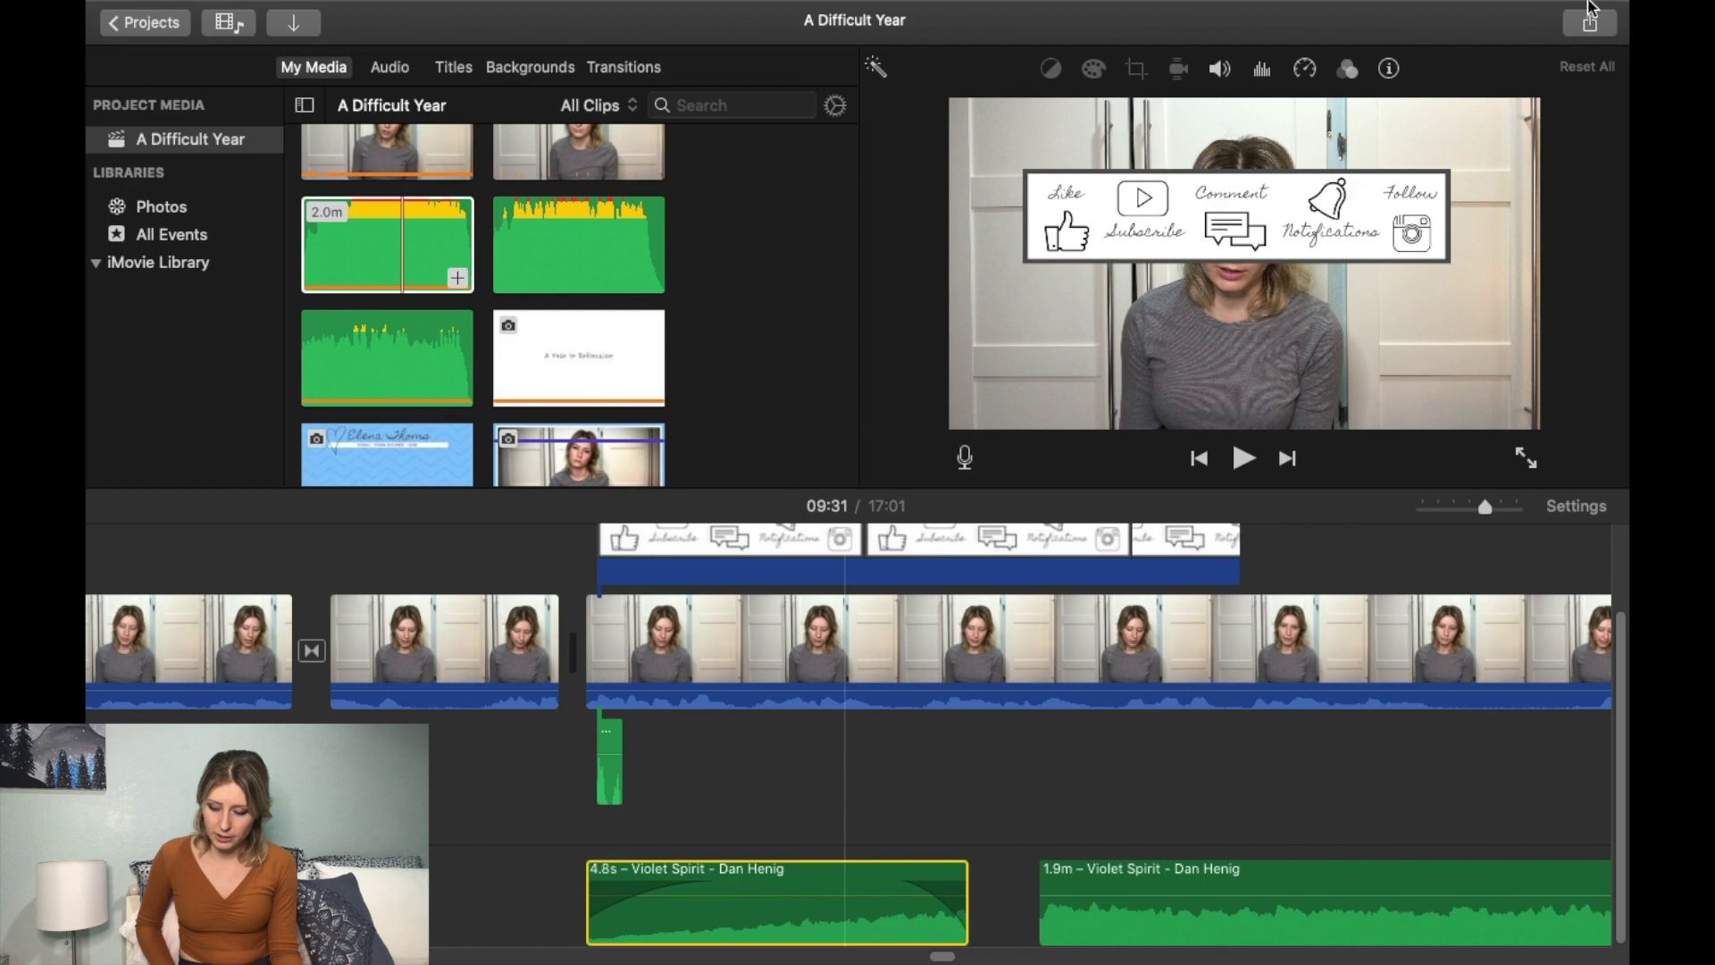
mouse_move(1625, 2)
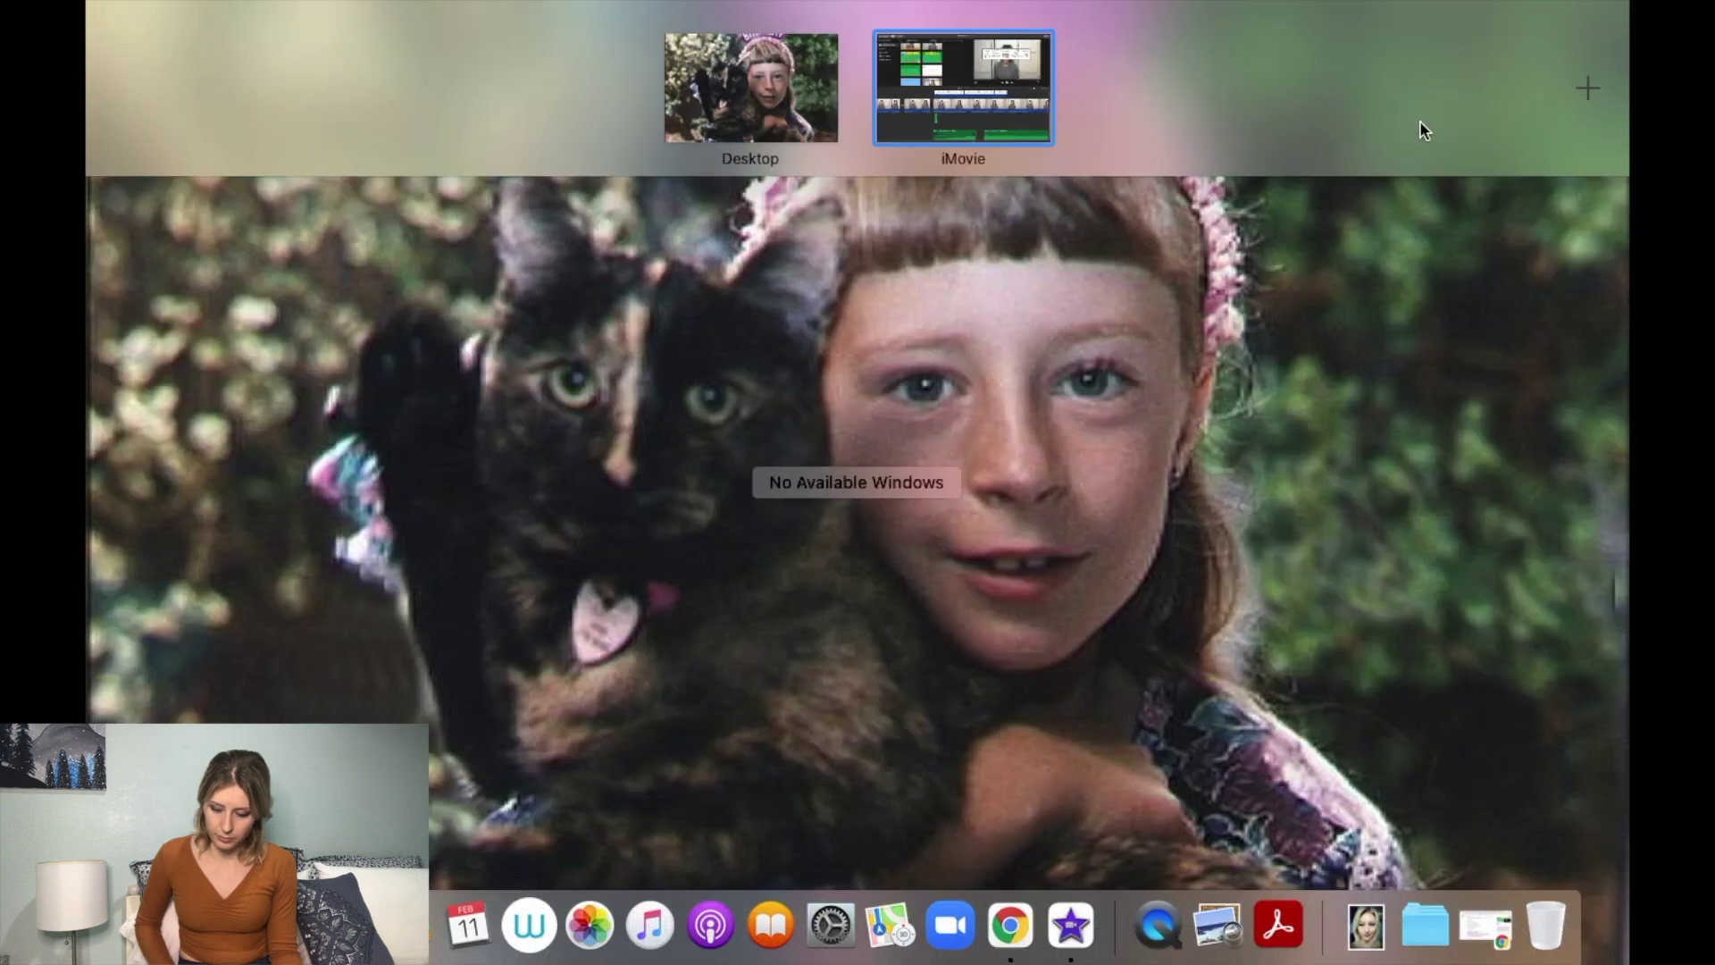
left_click(1424, 129)
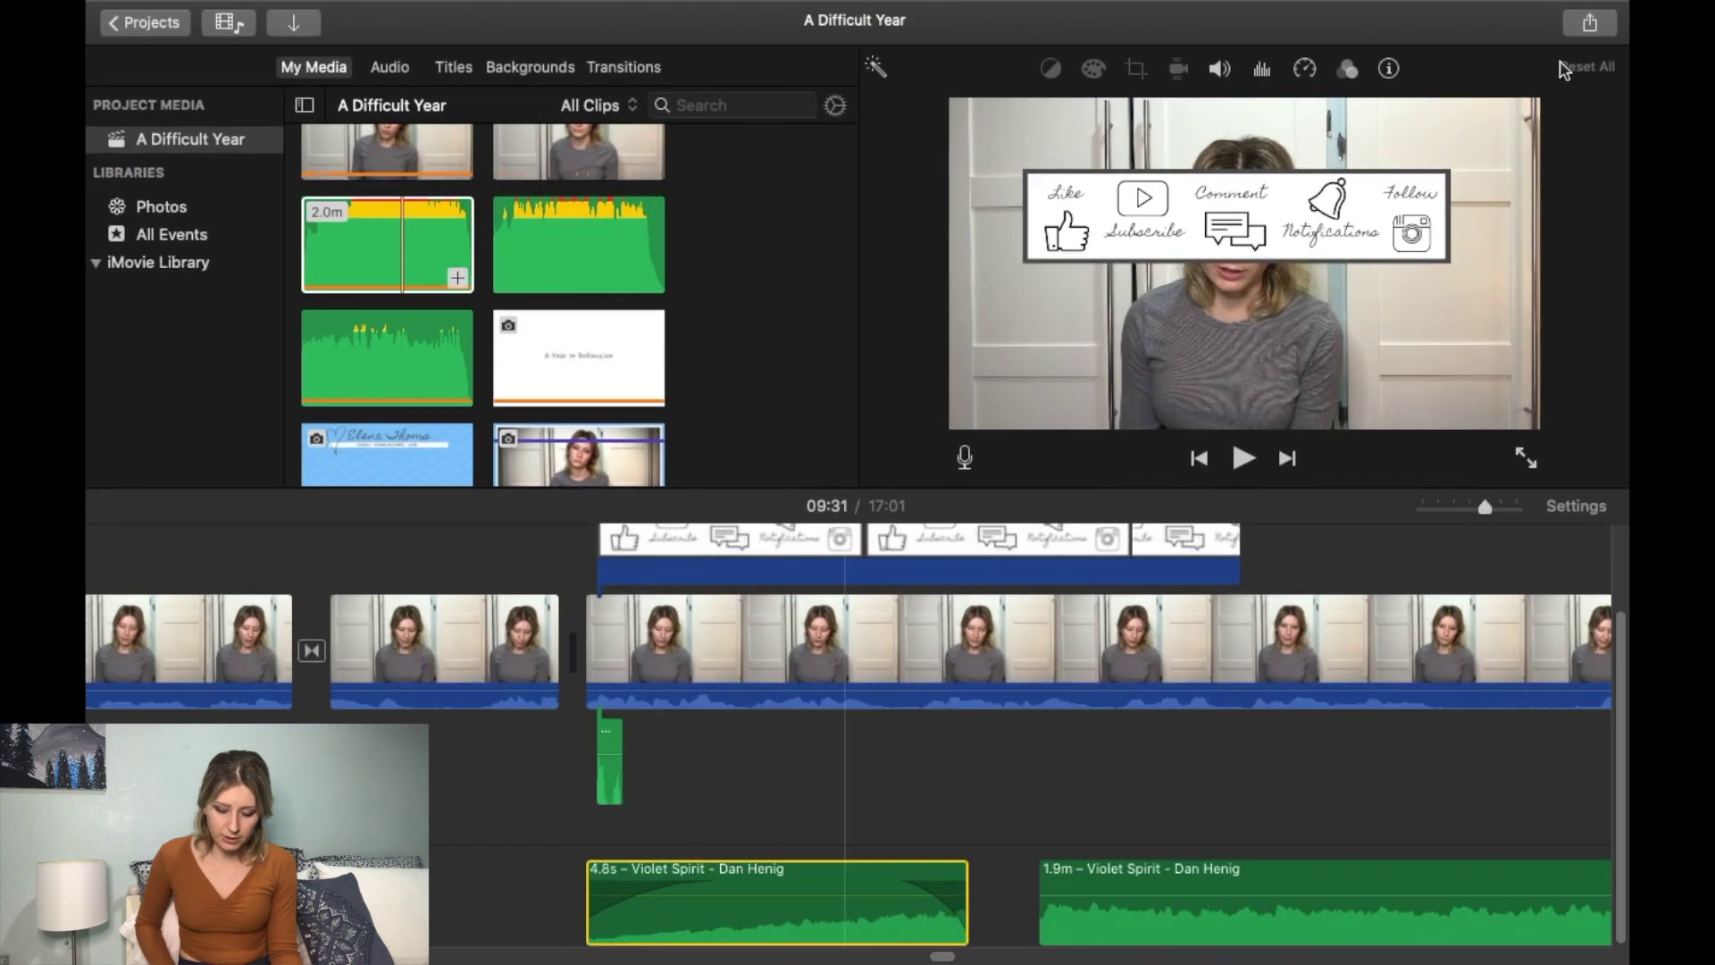
mouse_move(1628, 2)
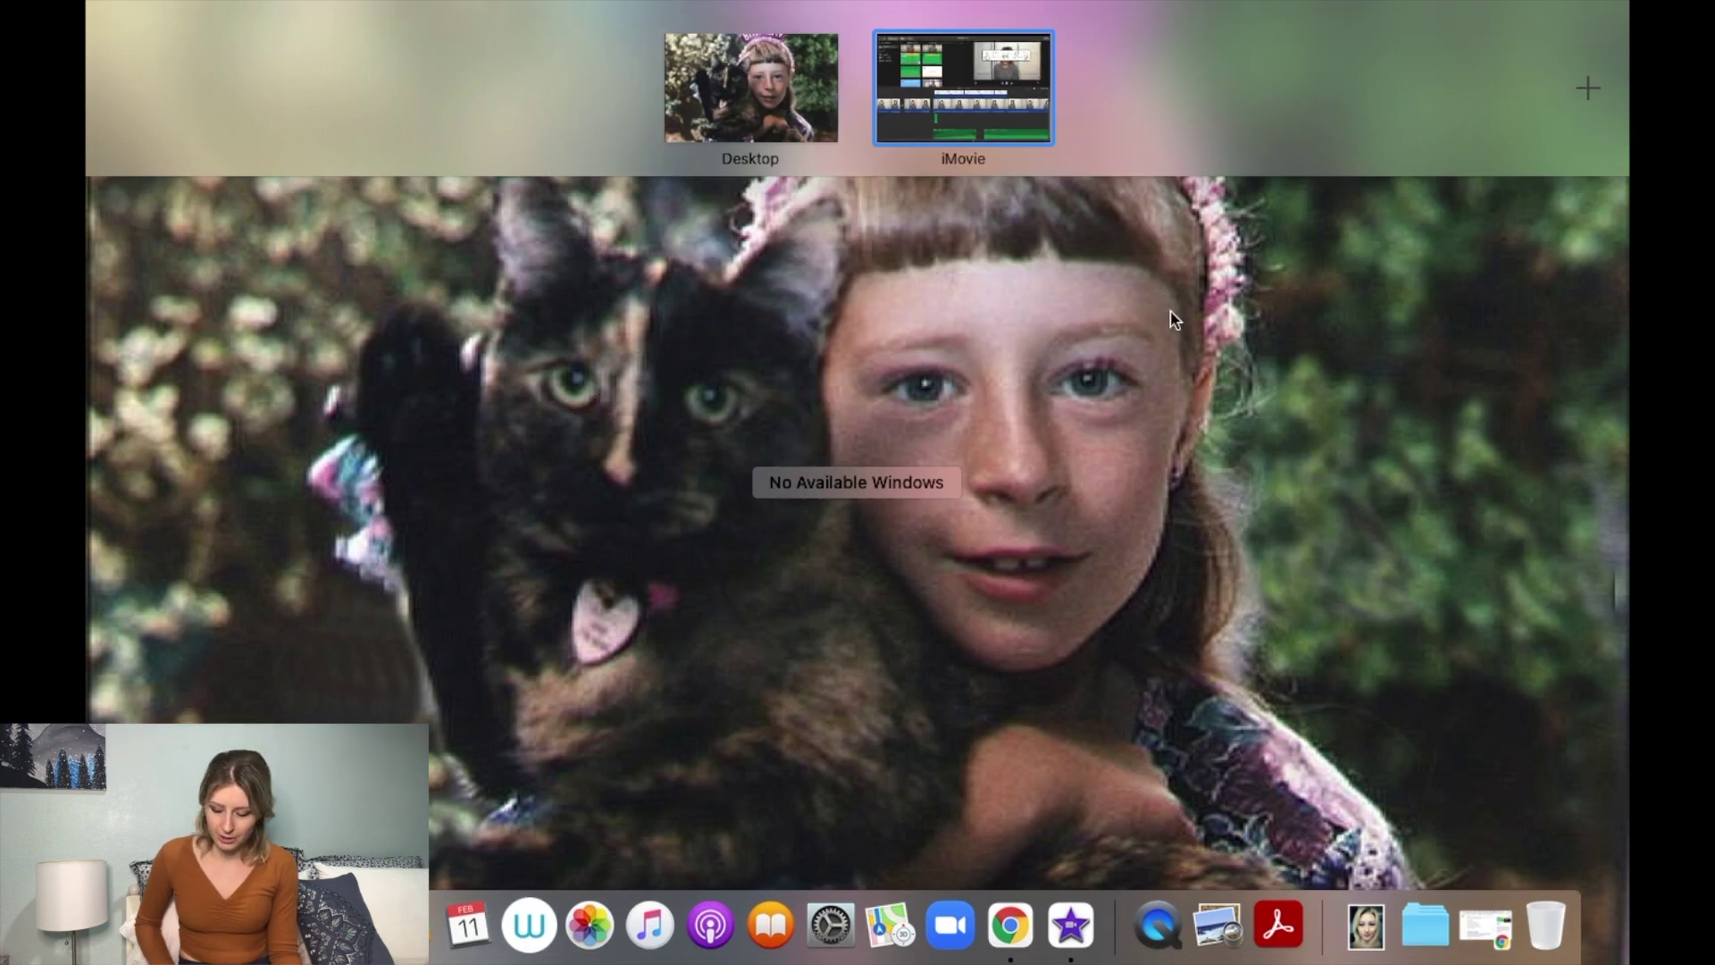
left_click(1439, 279)
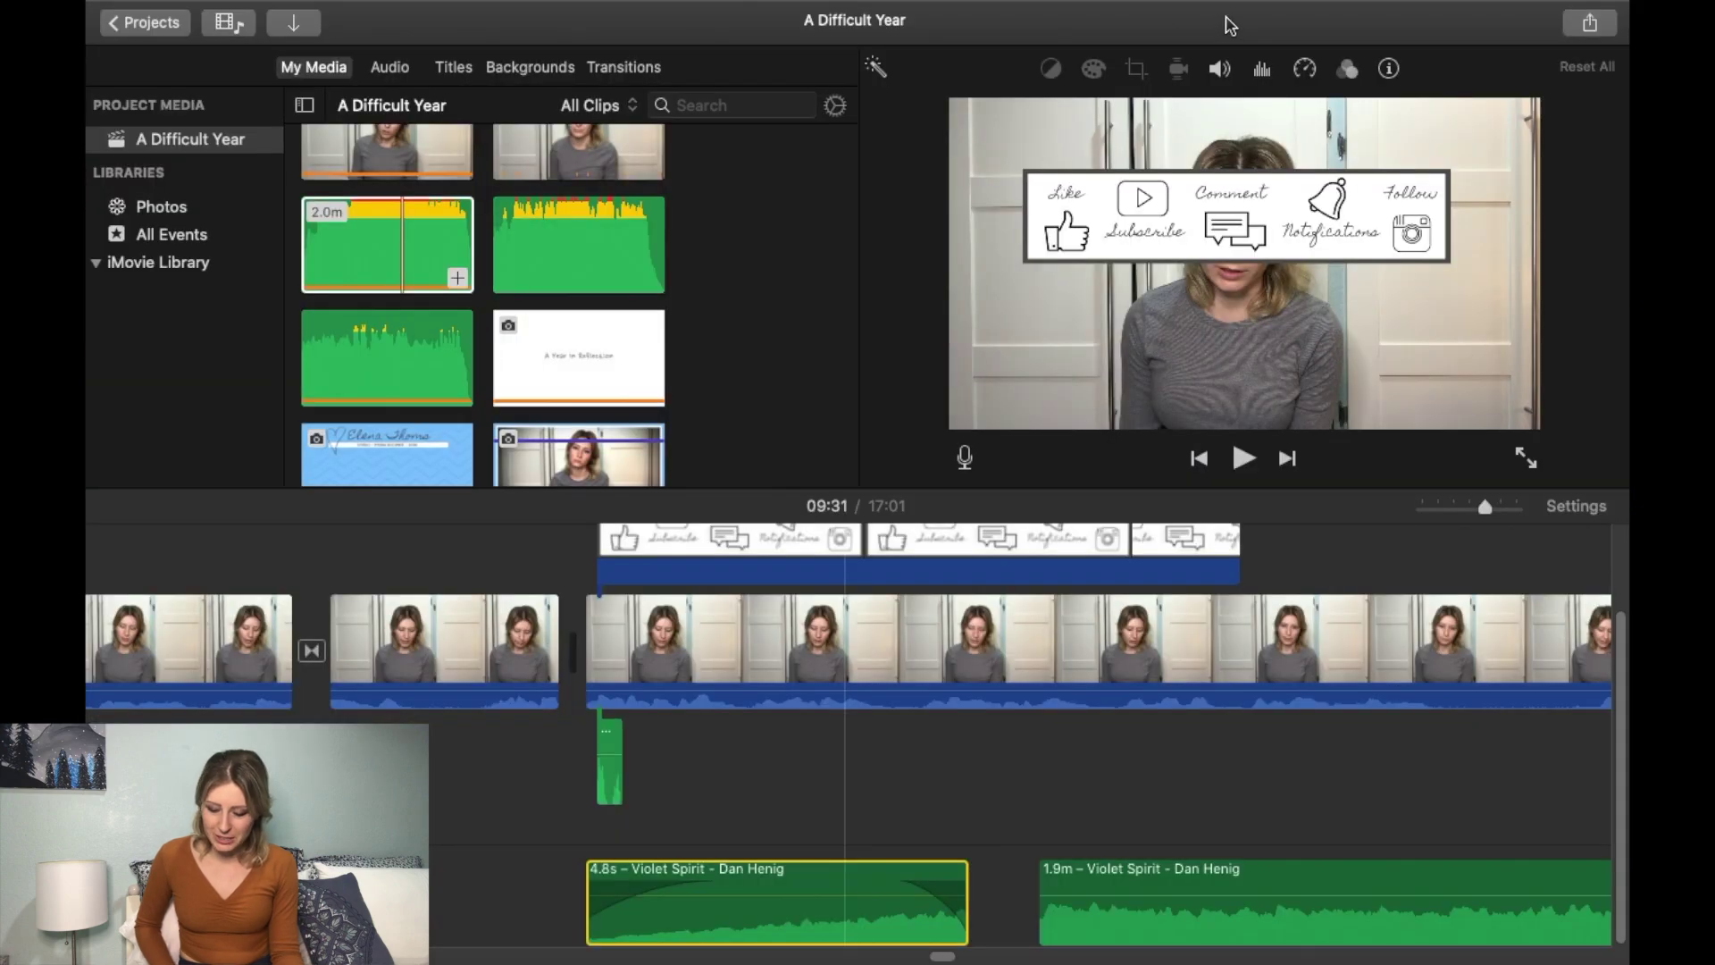
left_click(1594, 38)
Start exporting the project as a file from the Share menu.
left_click(1589, 33)
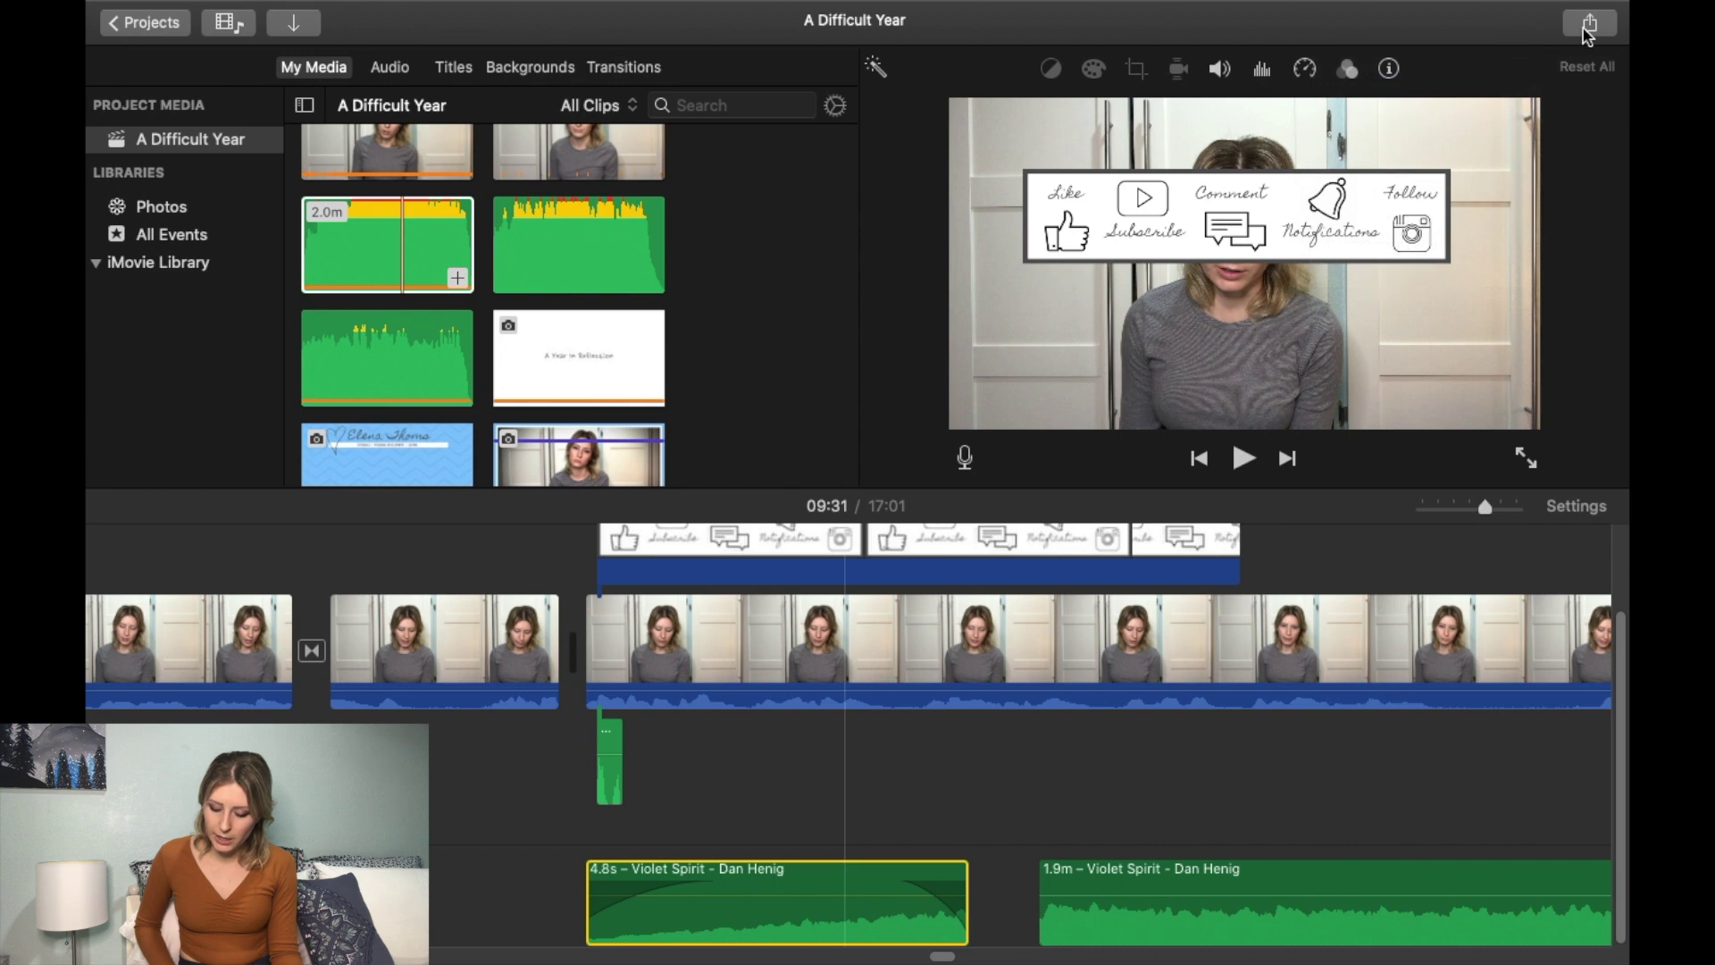
left_click(1587, 34)
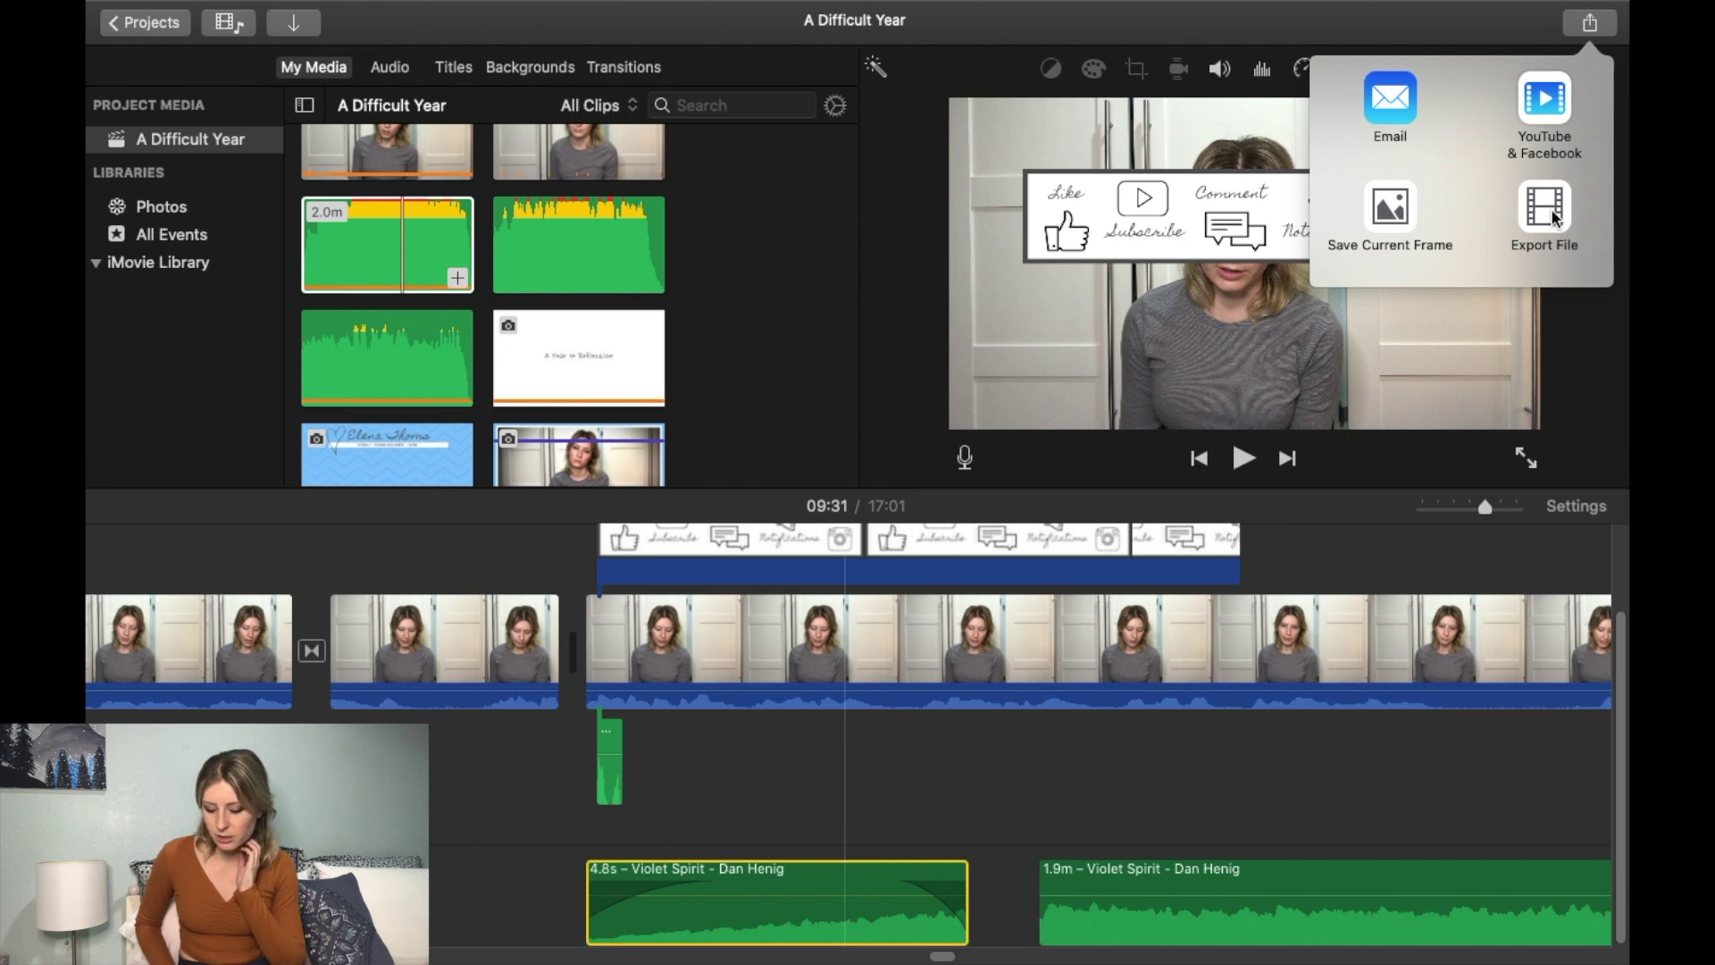
left_click(1555, 218)
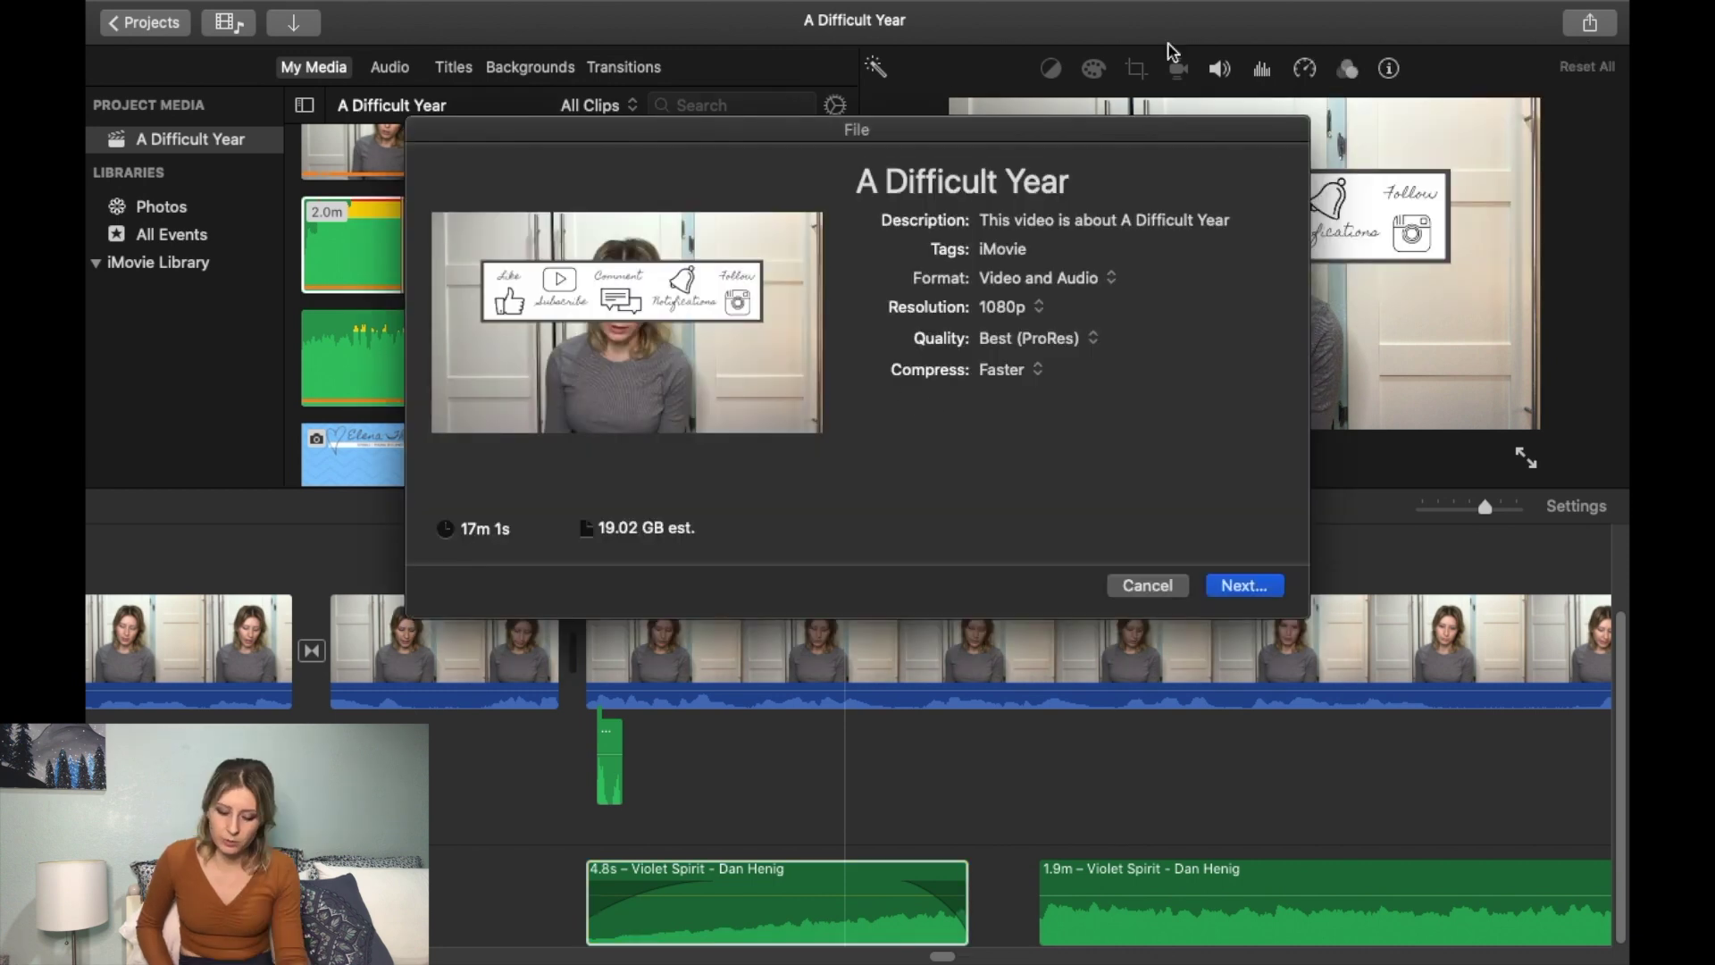
Keep 1080p resolution and Best (ProRes) quality, and set compression to Better Quality.
left_click(1016, 313)
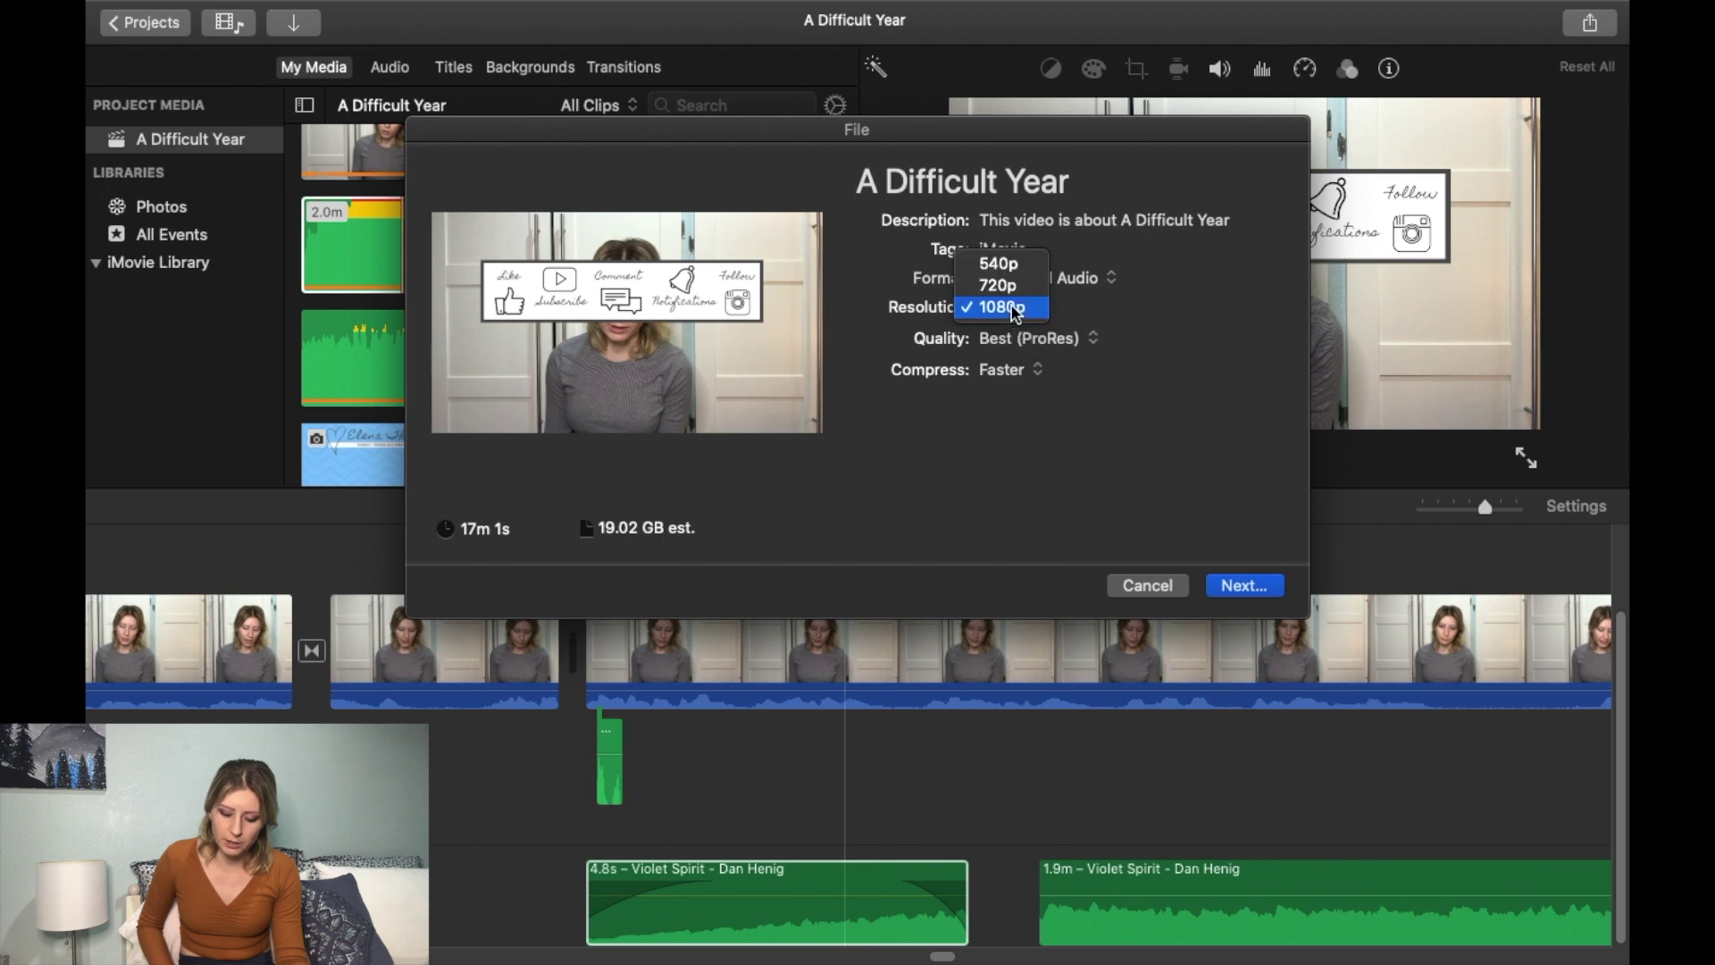
left_click(1015, 308)
left_click(1055, 345)
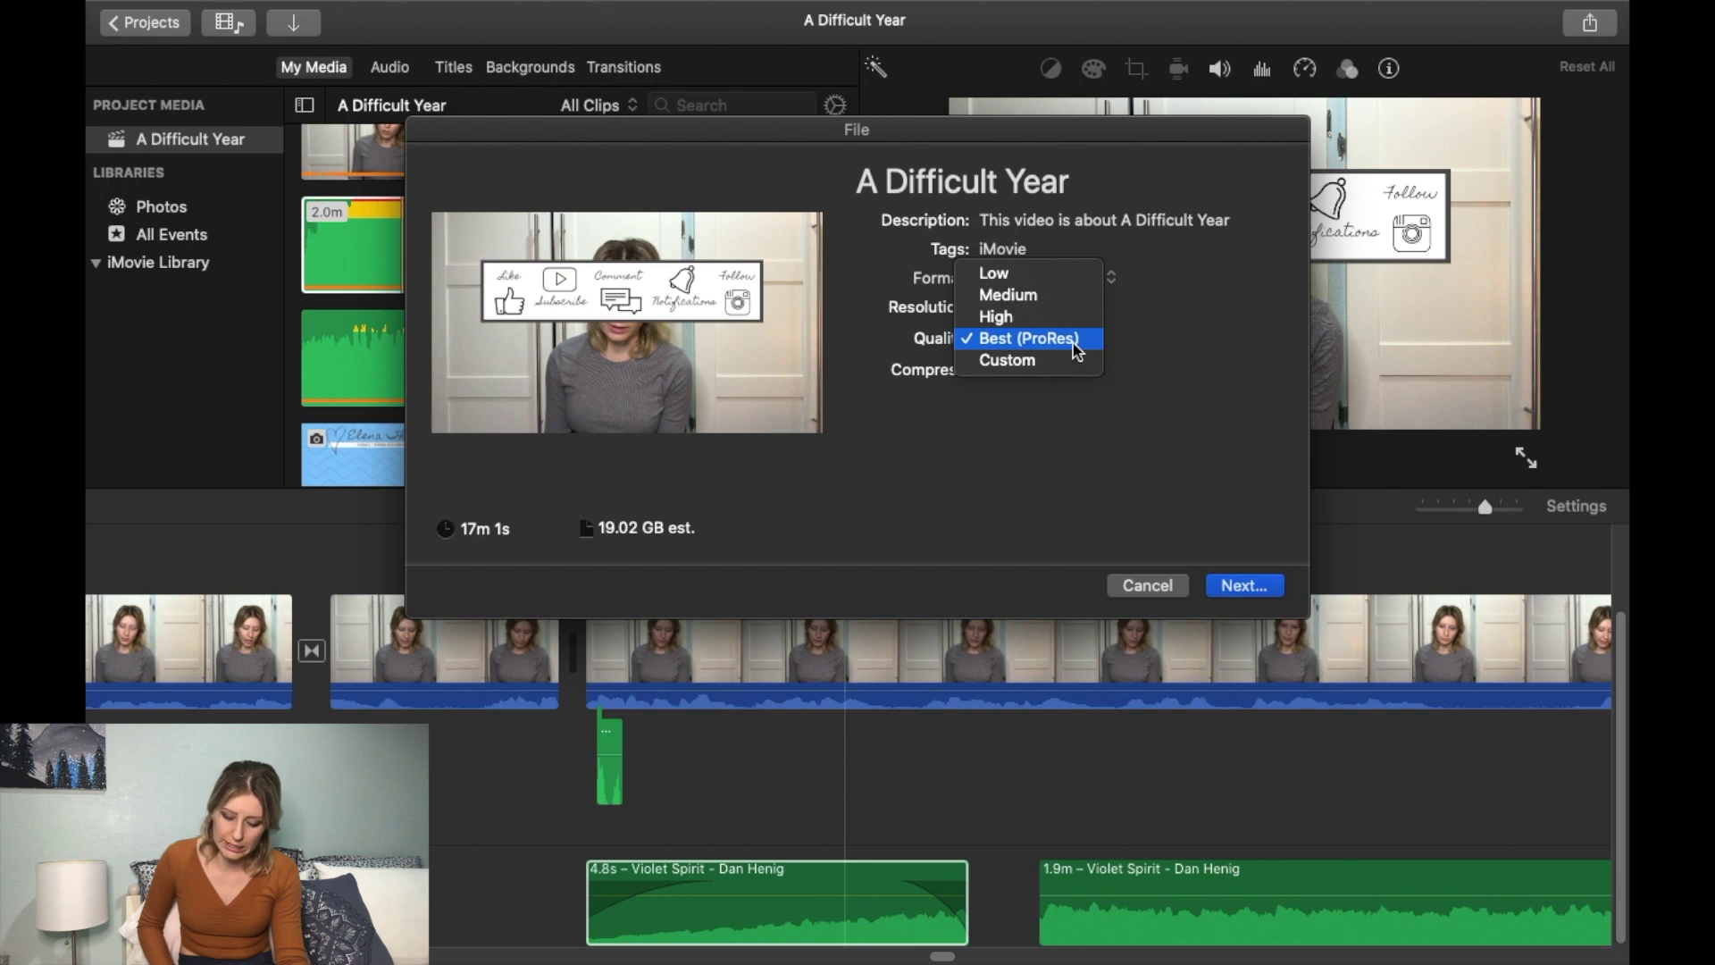
left_click(1076, 348)
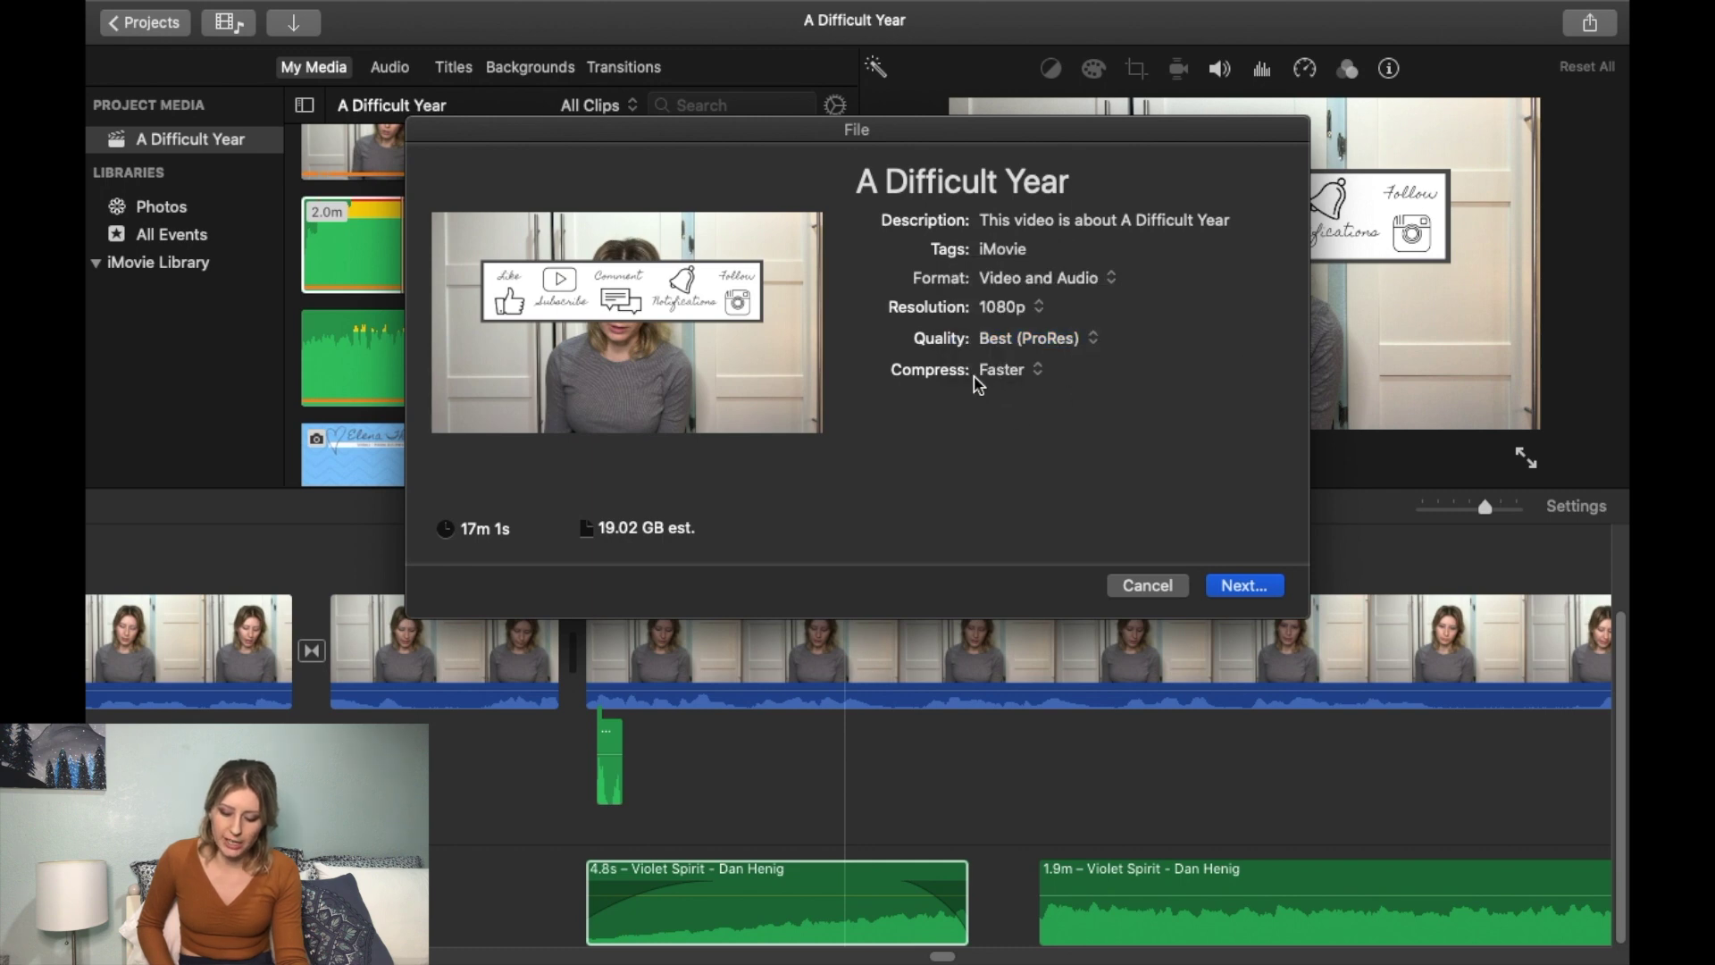
left_click(1008, 374)
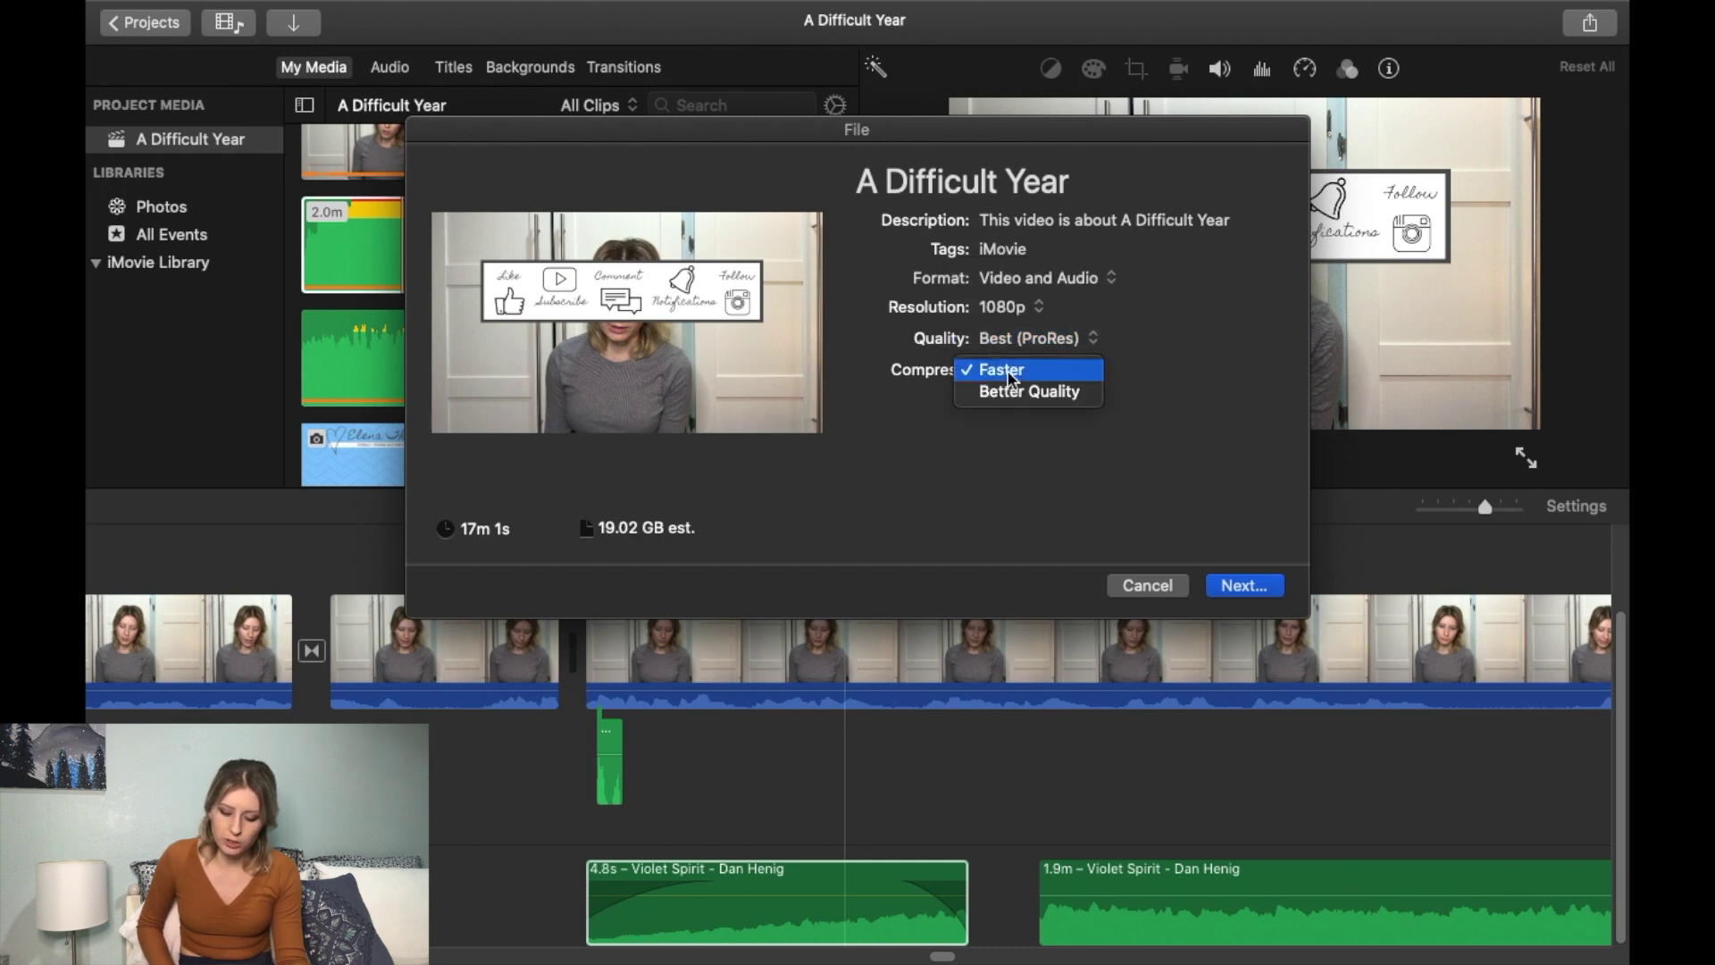
left_click(1014, 395)
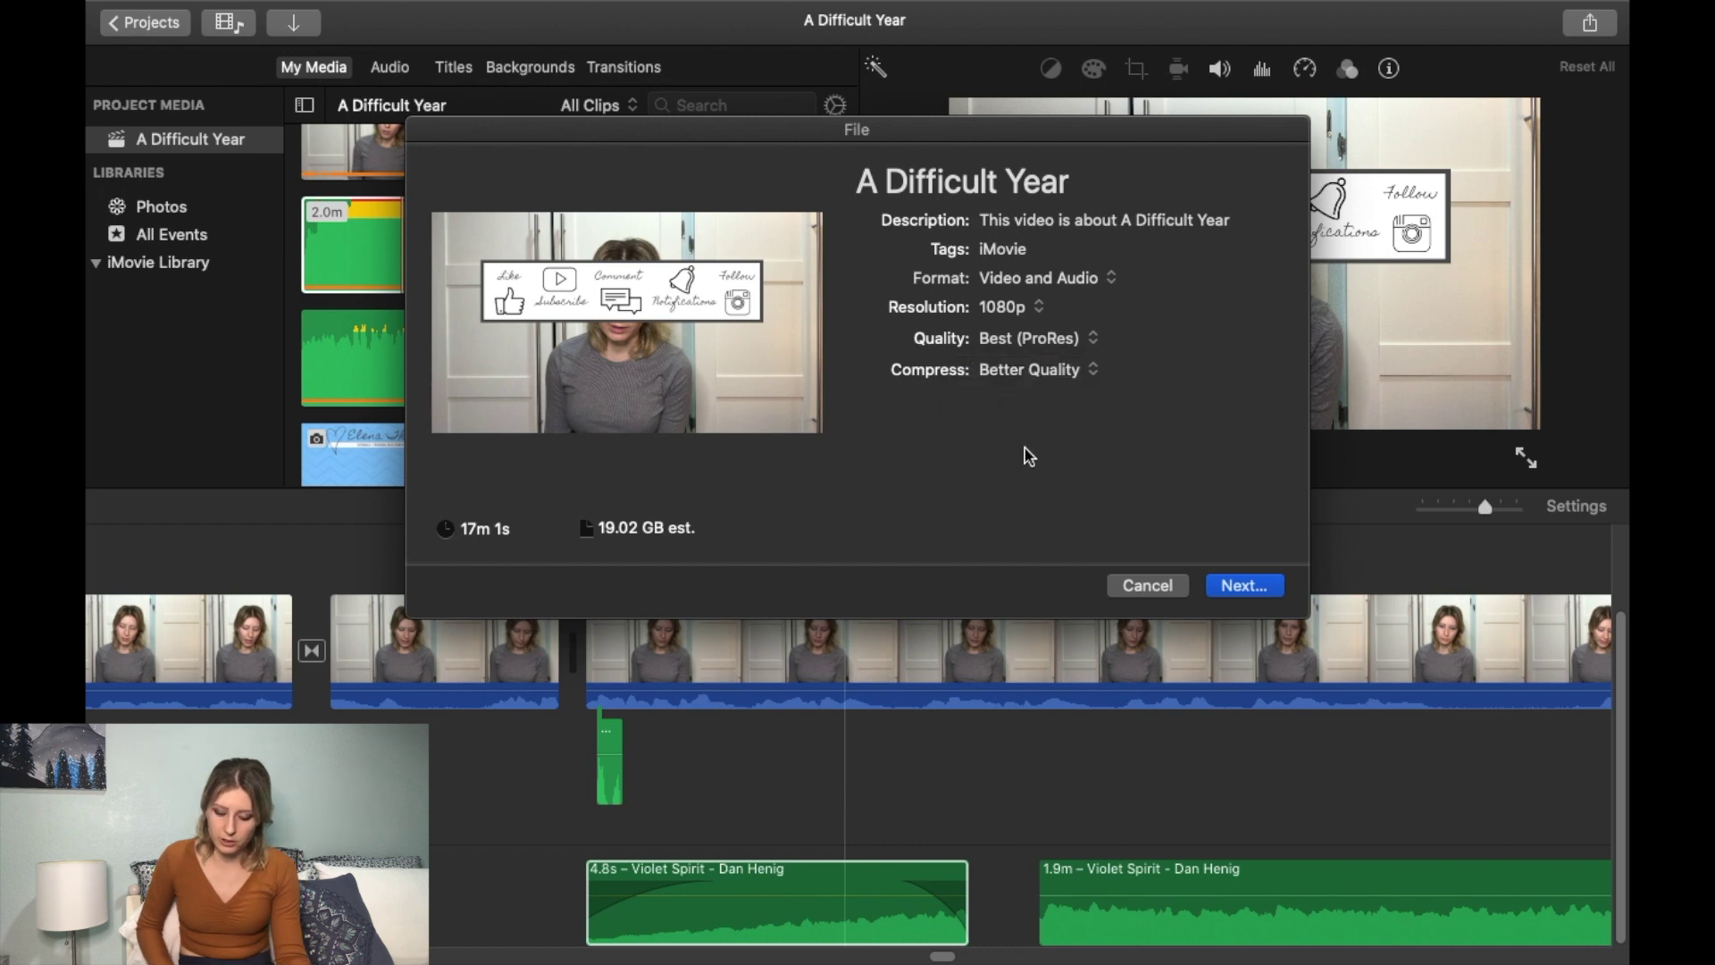
Save the exported movie as 'A Difficult Year' on the Desktop.
left_click(1241, 585)
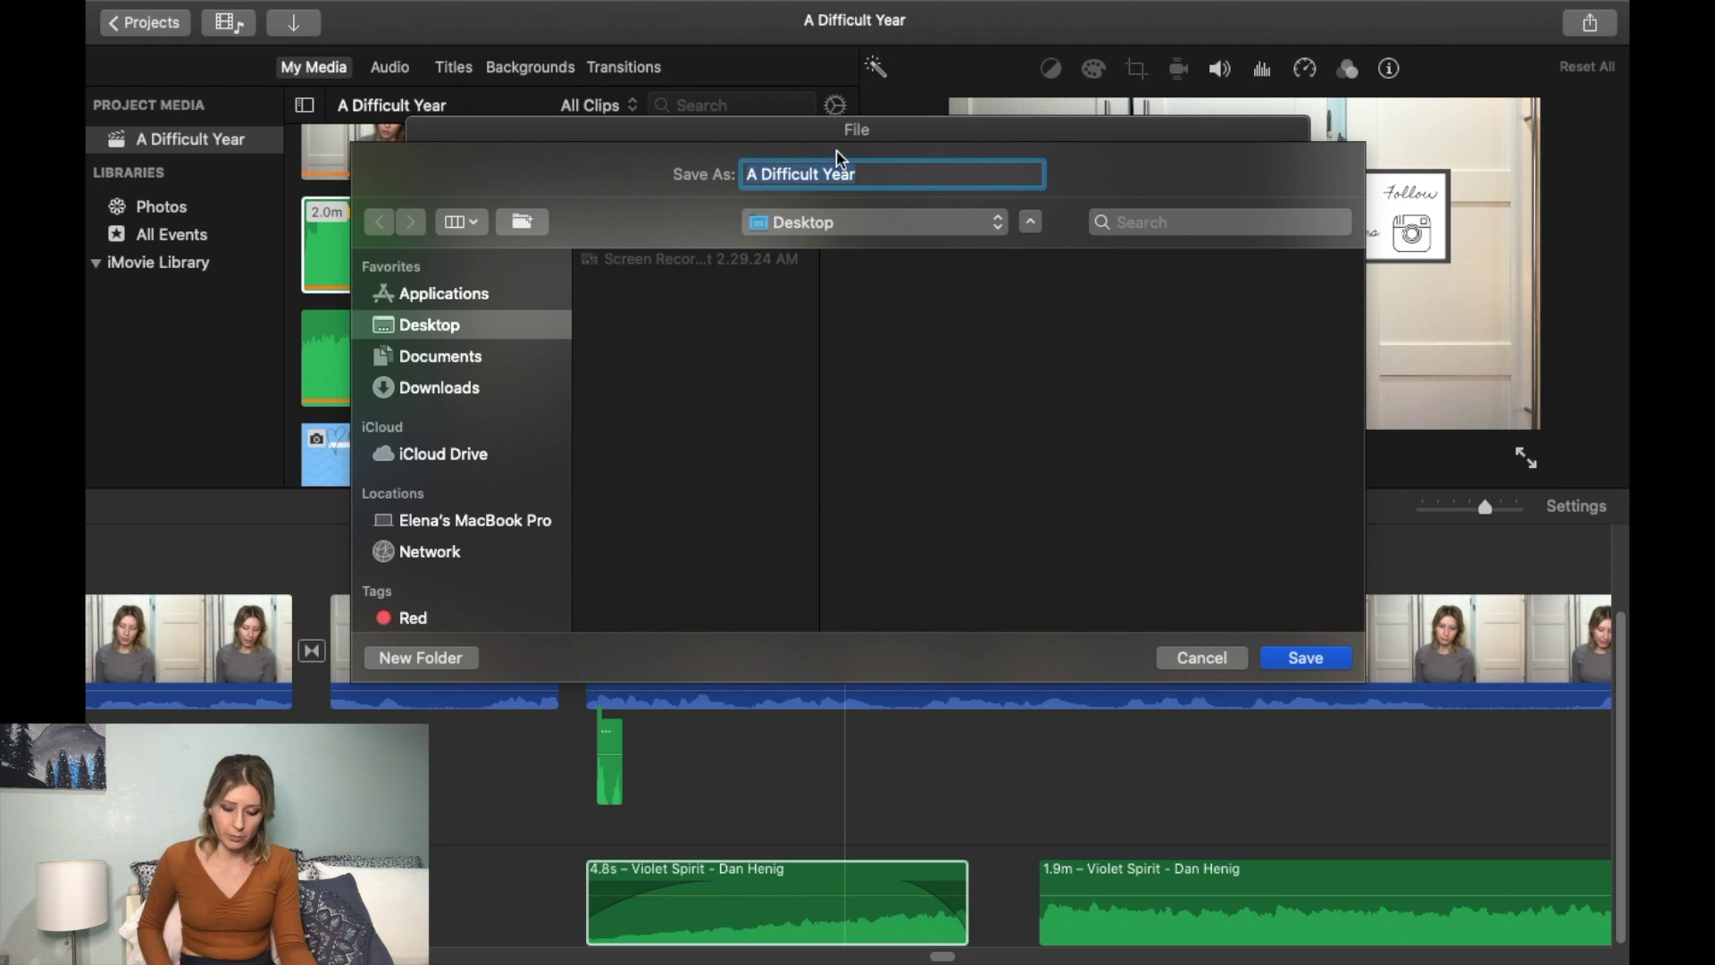
left_click(865, 173)
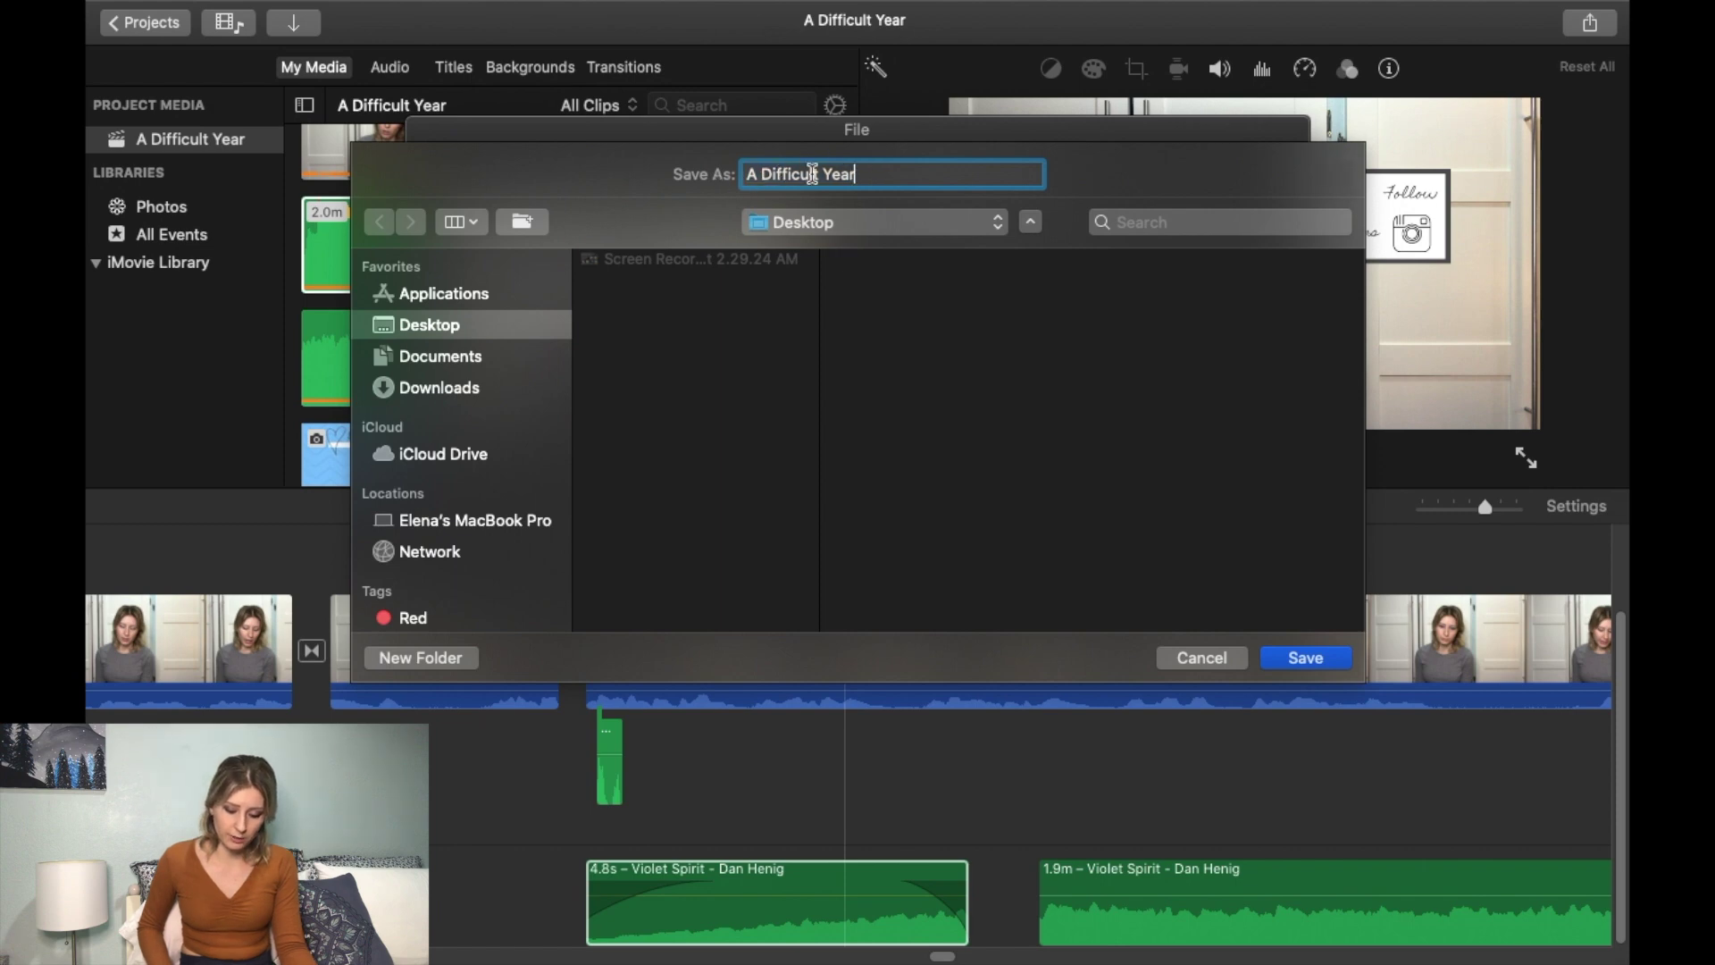
left_click(823, 231)
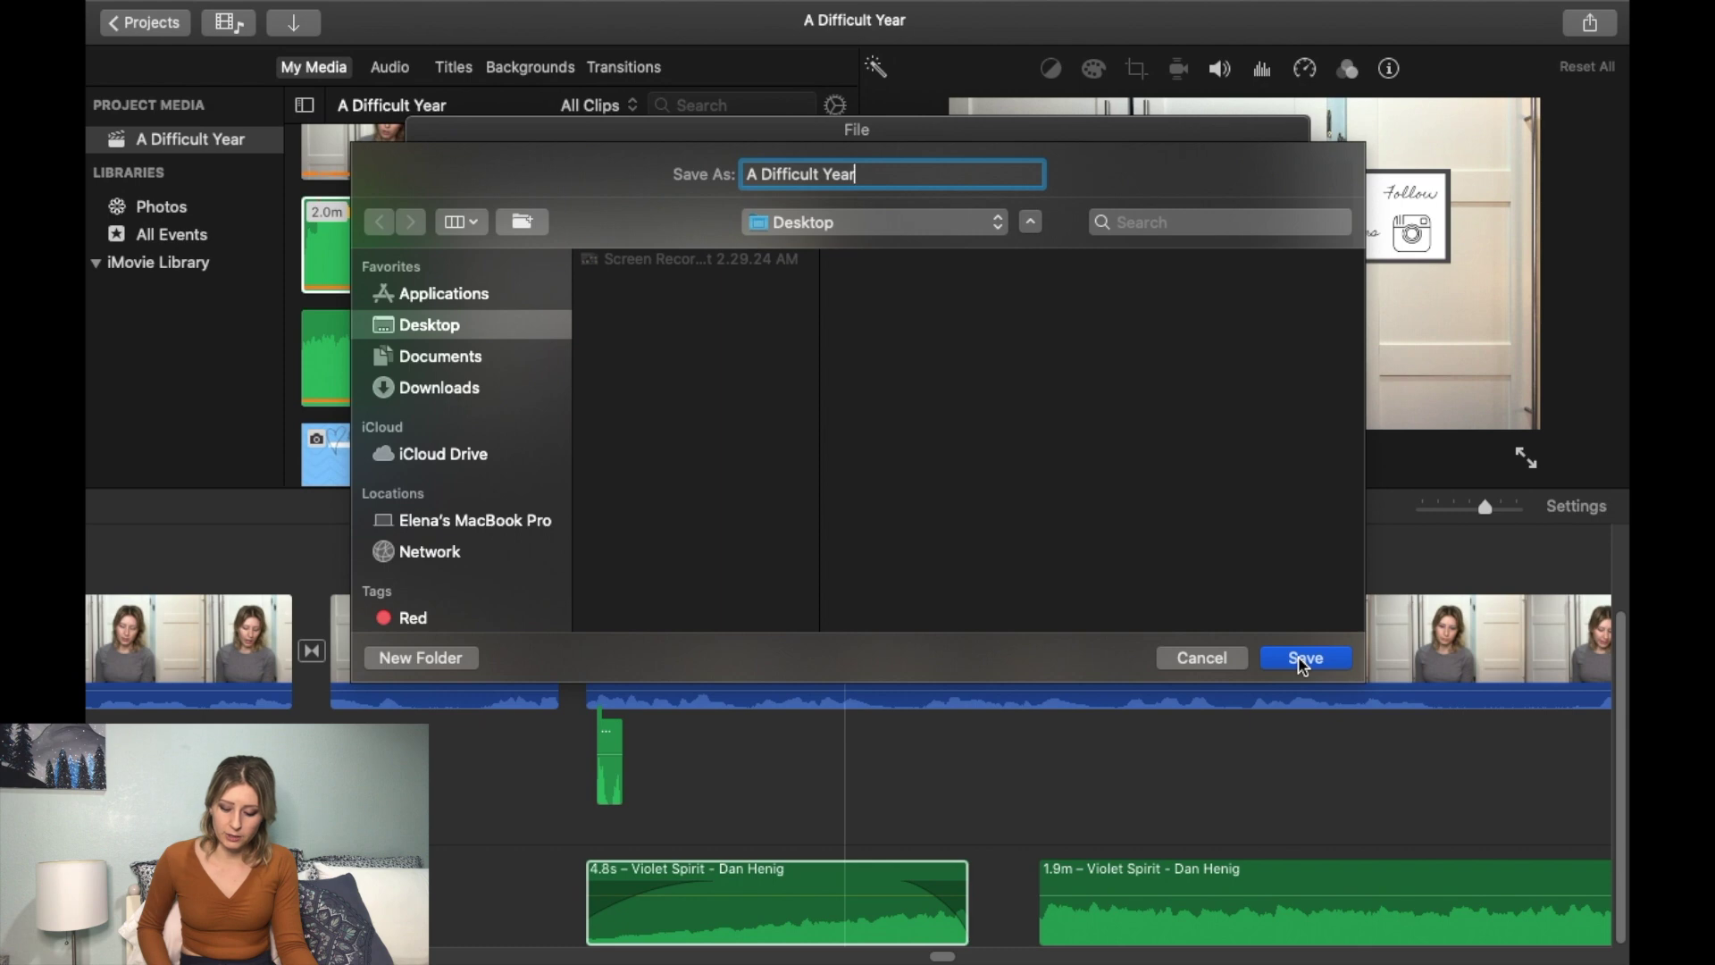
left_click(1218, 659)
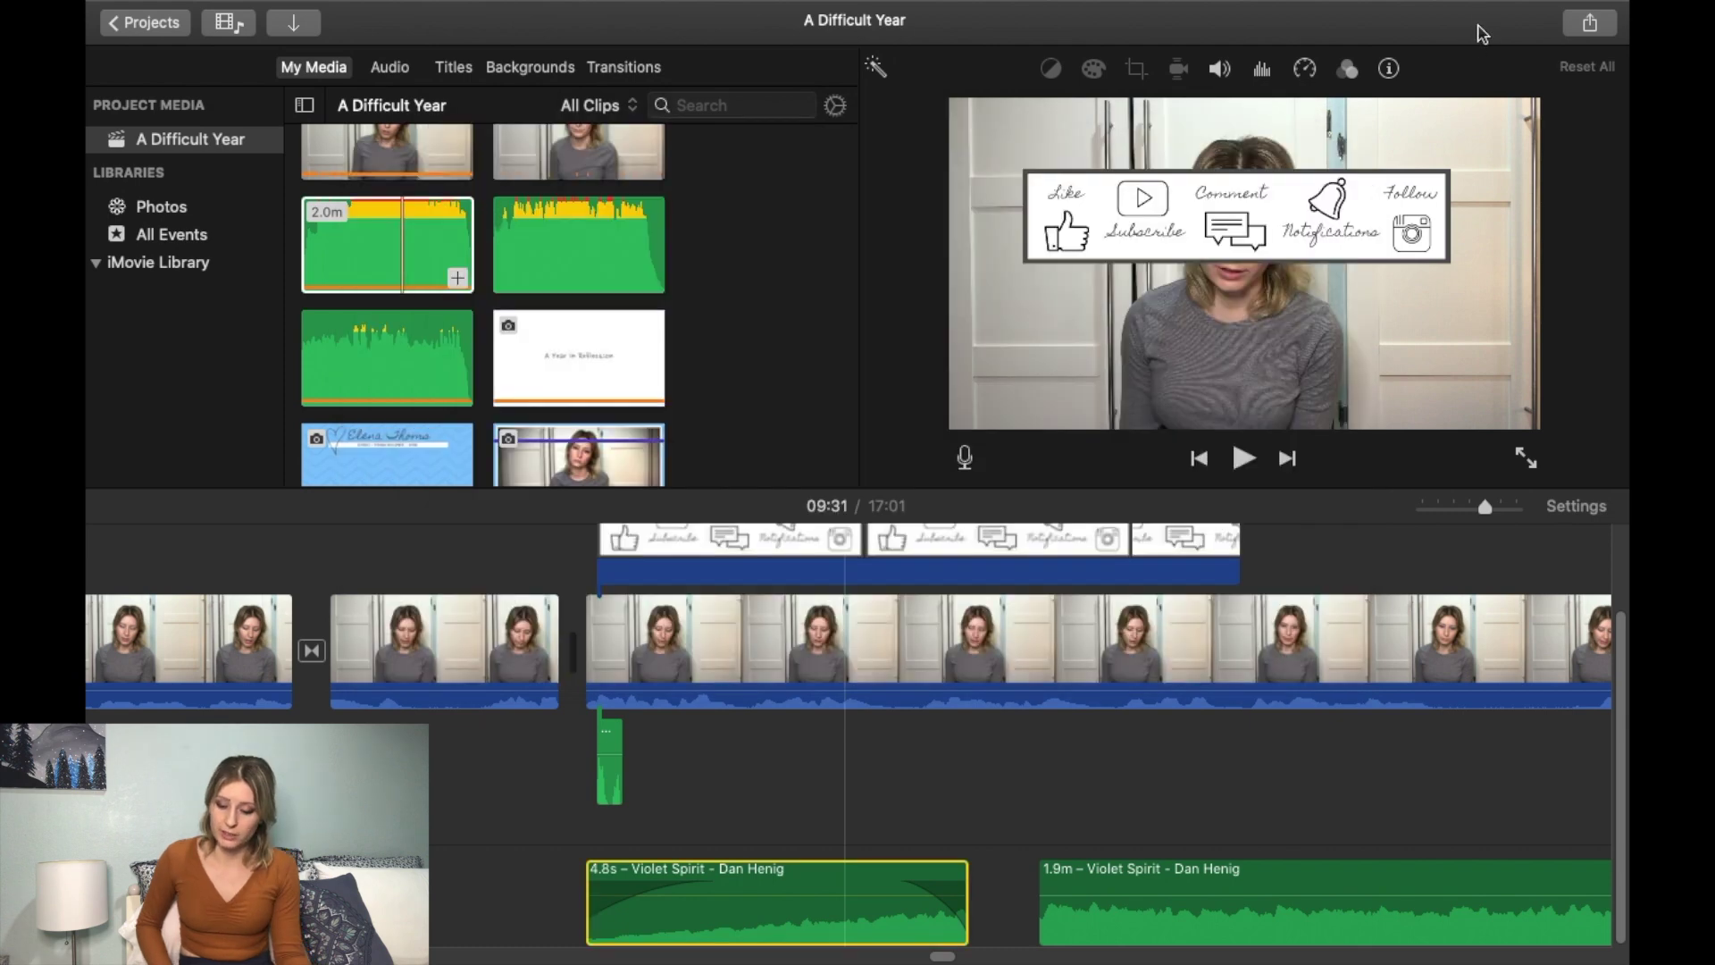